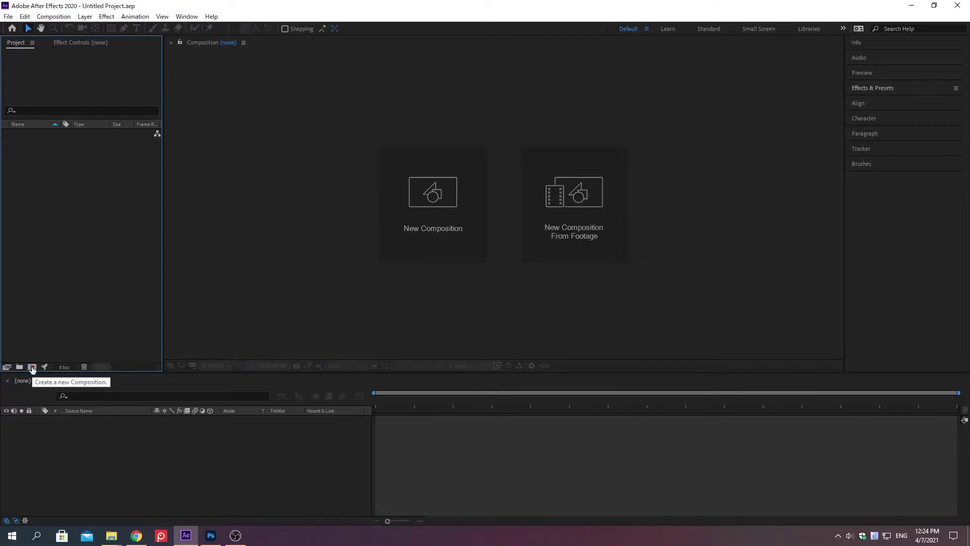
Create a composition named Evolution with a duration of 0;00;05;00 and background color 334D42
click(32, 367)
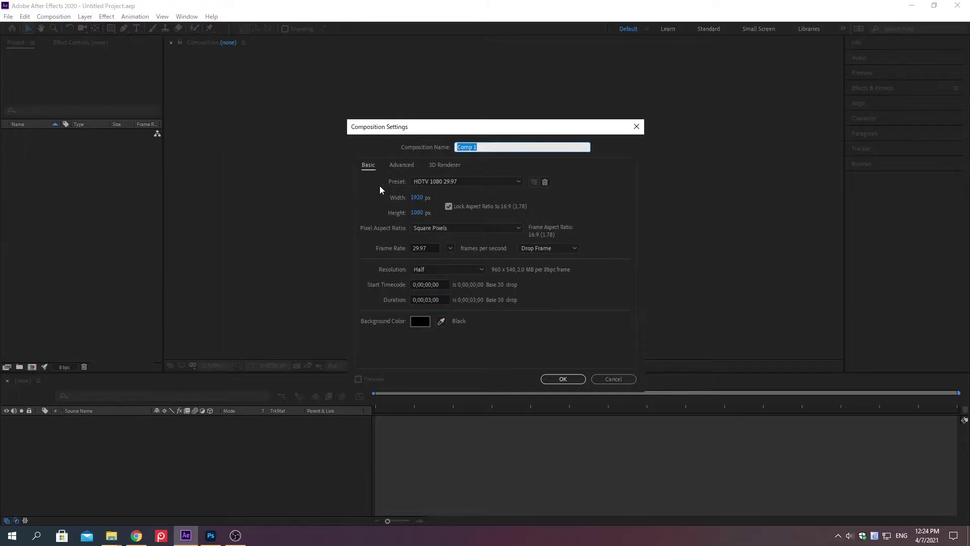
text(Evolution)
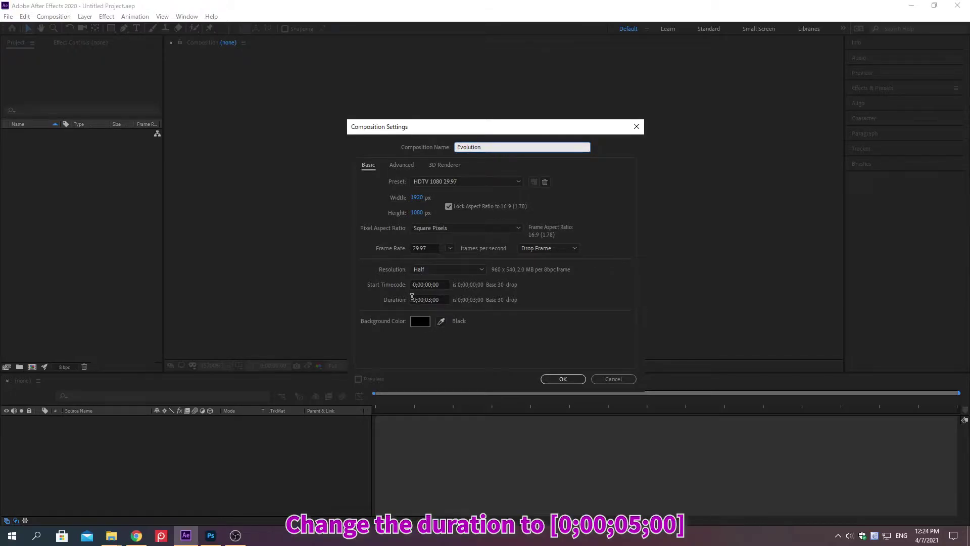
click(412, 297)
text(0;00;05;00)
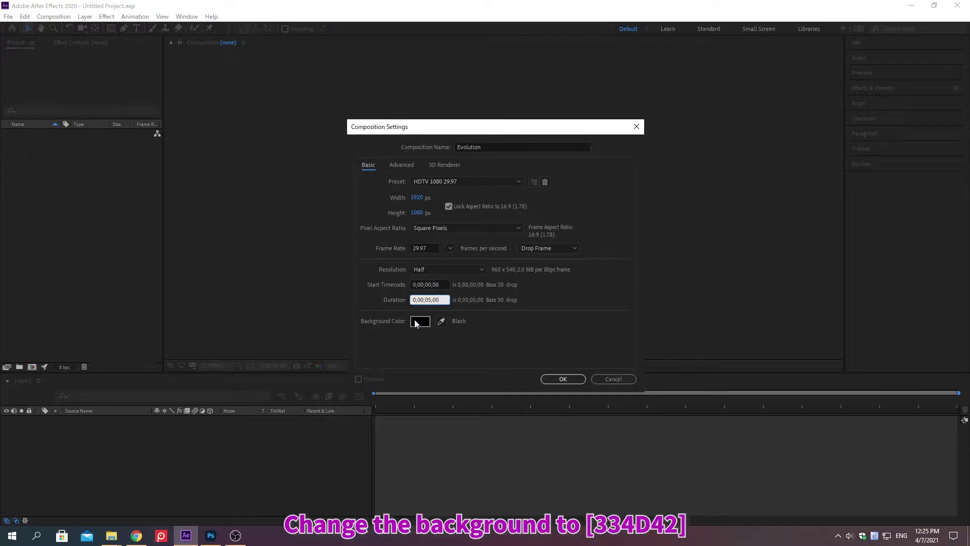
click(419, 321)
text(334D42)
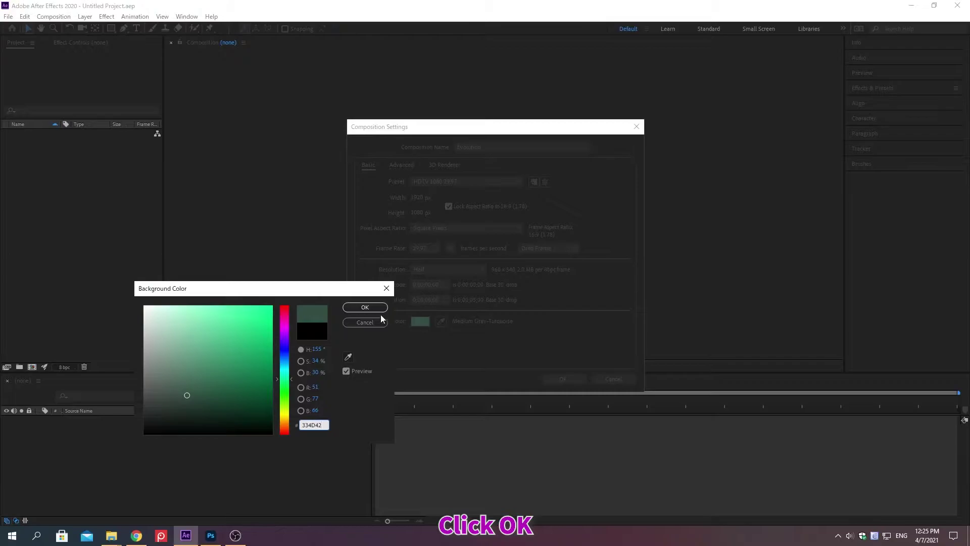
click(365, 307)
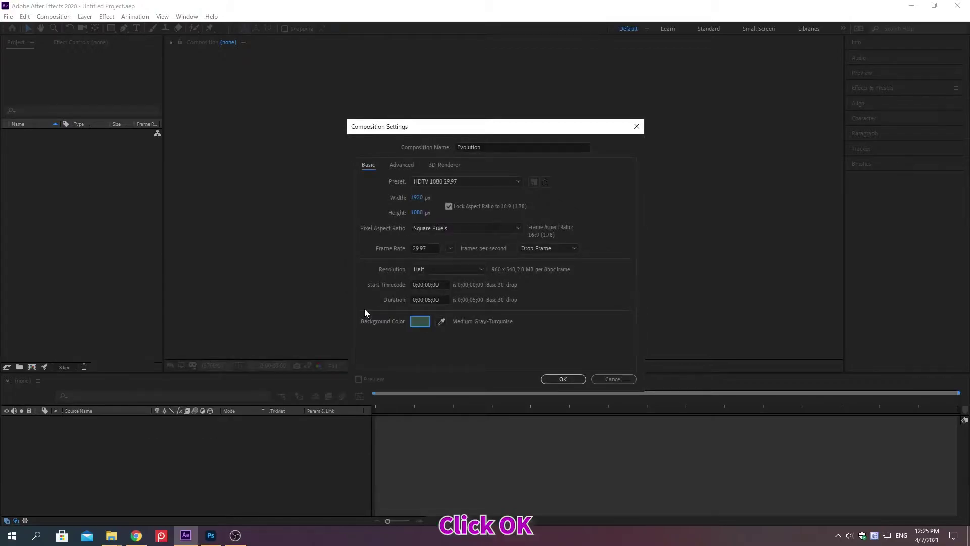
click(562, 379)
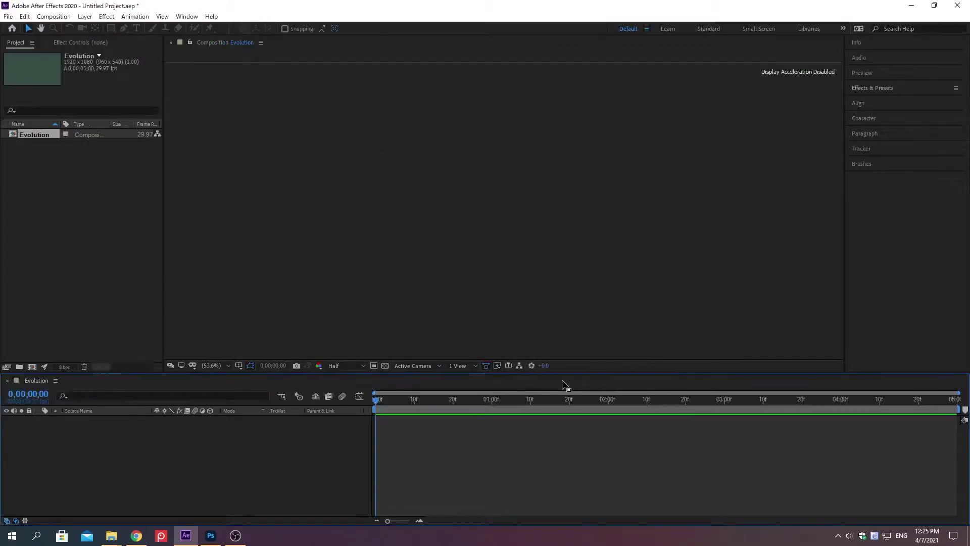
Add a text layer reading "Evolution" to the composition
click(139, 29)
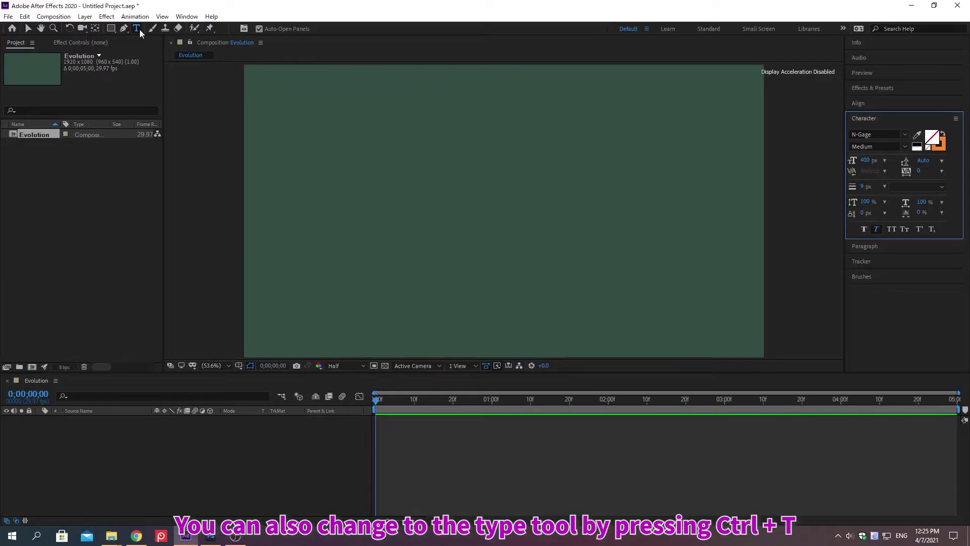
click(361, 112)
text(Evoluti)
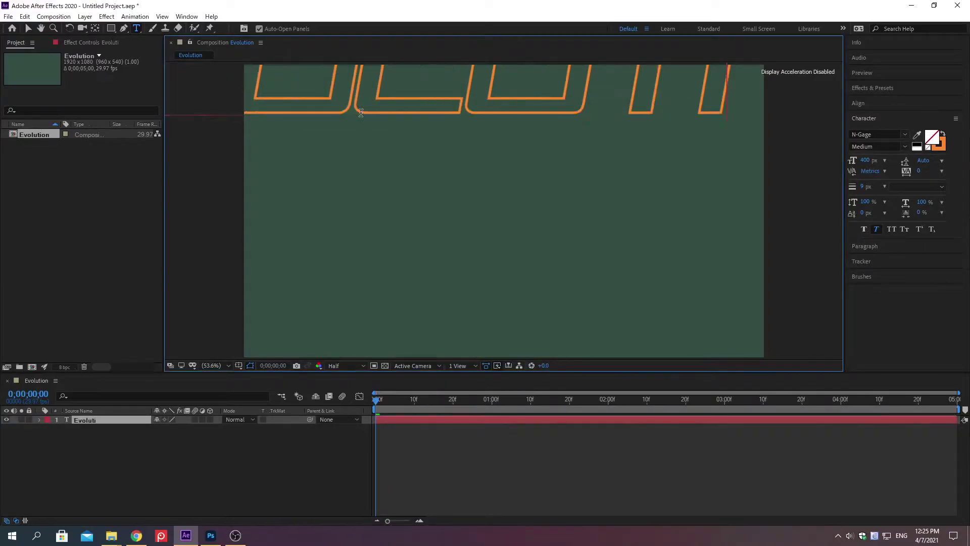
text(on)
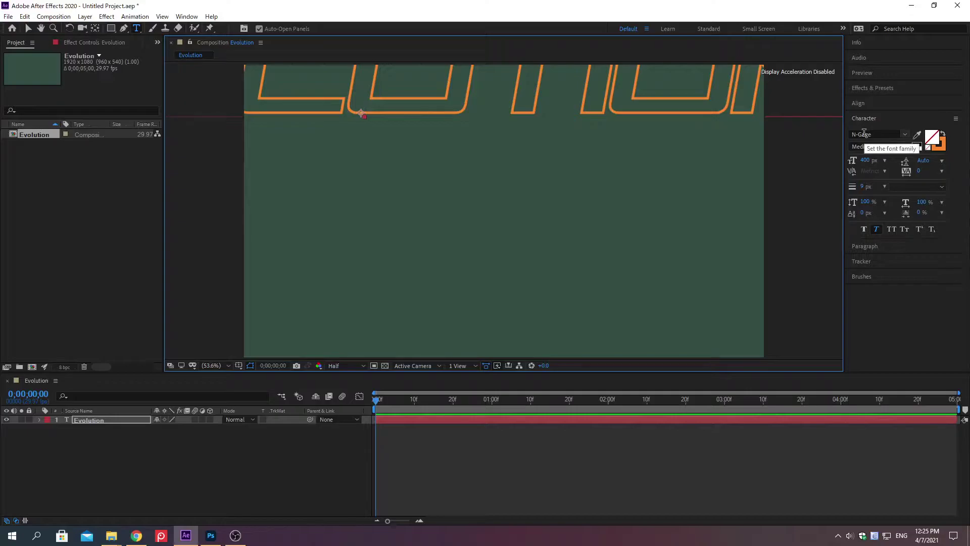
Set the Evolution text's font to Wandertucker and its fill color to FFFFFF
click(864, 134)
text(wandertucker)
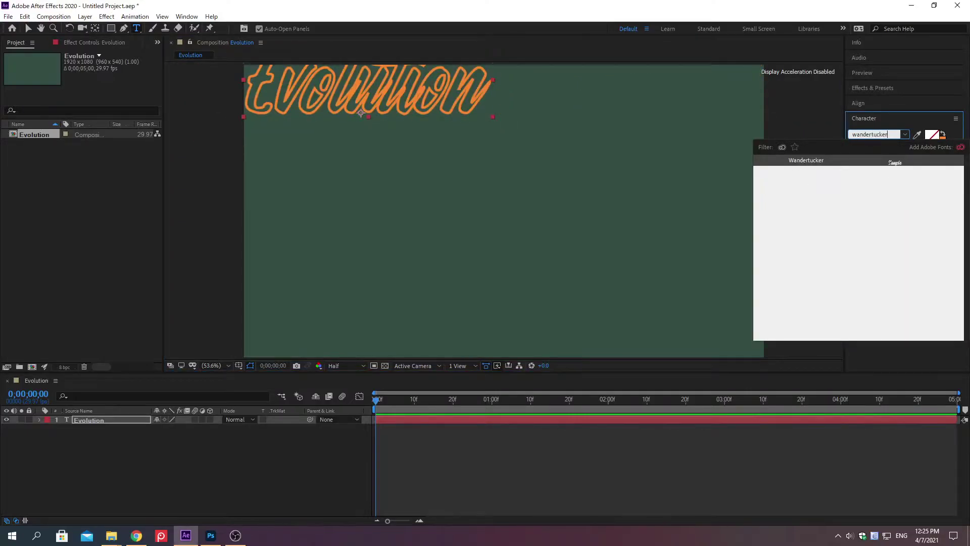
key(Return)
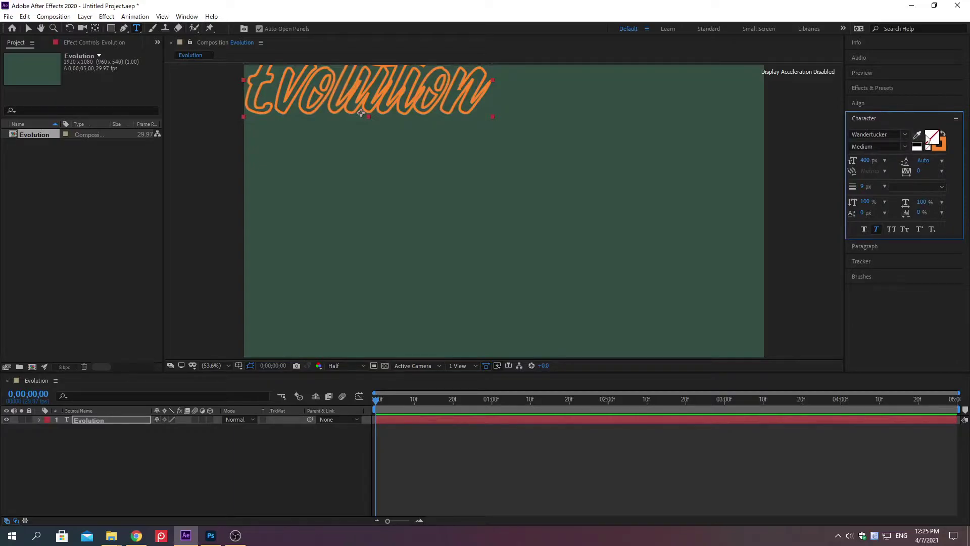
click(932, 139)
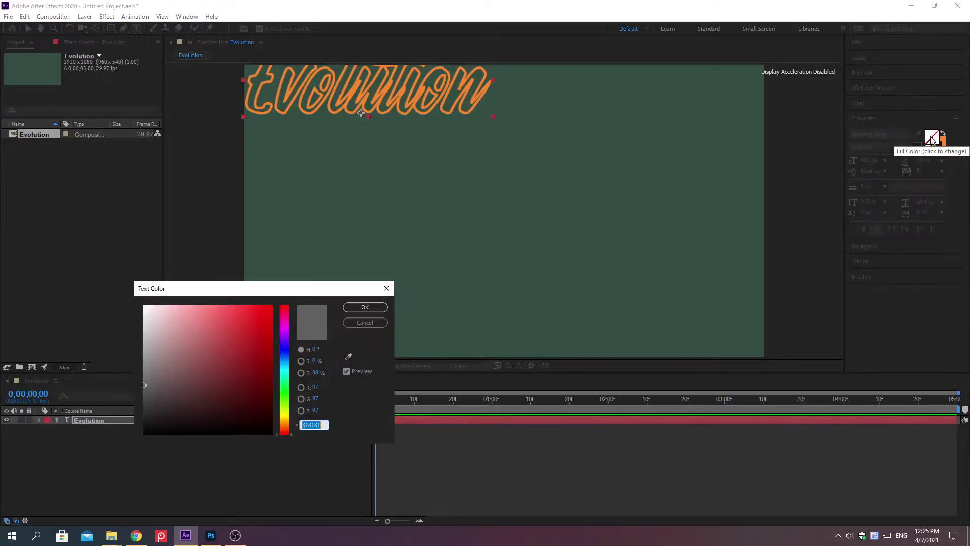
text(FFFFFF)
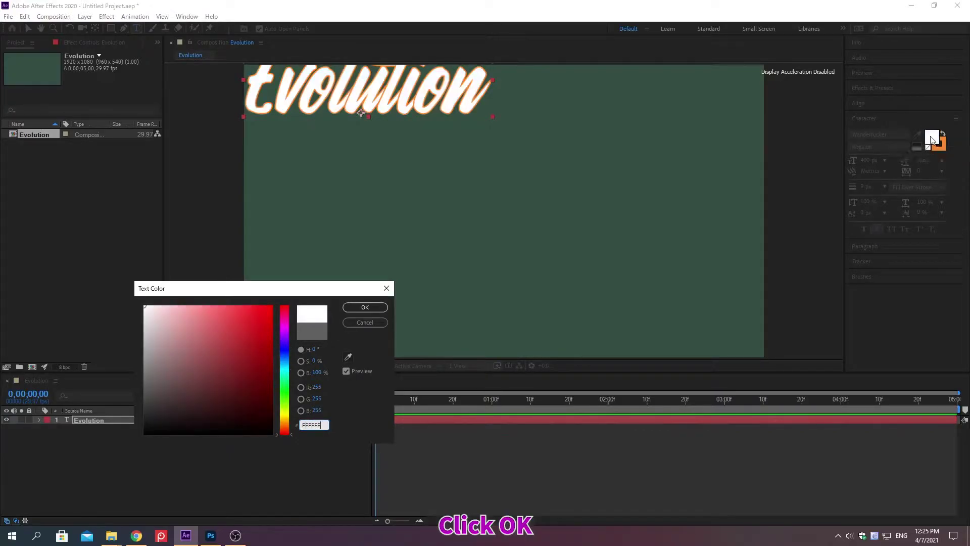
click(365, 307)
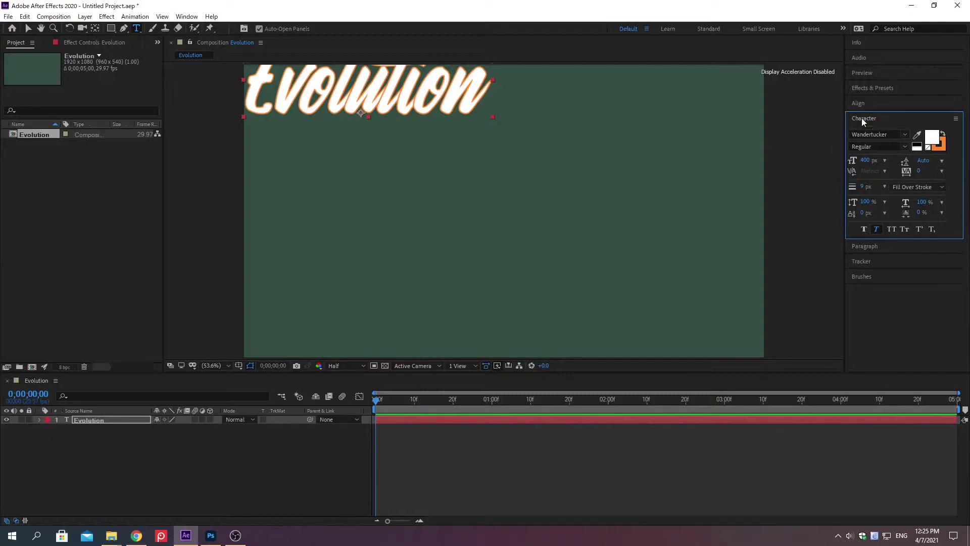
Set the Evolution text's font size to 300 px
click(867, 162)
text(300)
key(Return)
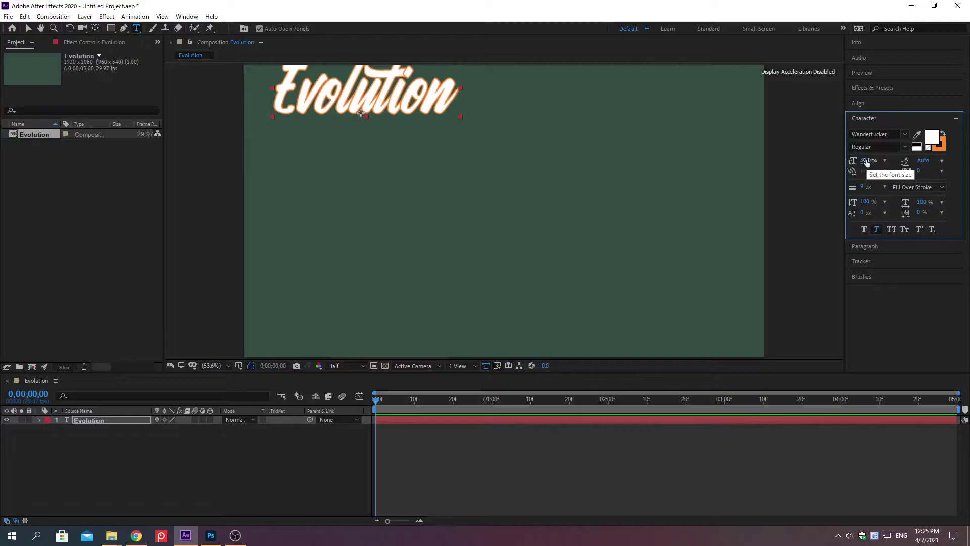
click(864, 118)
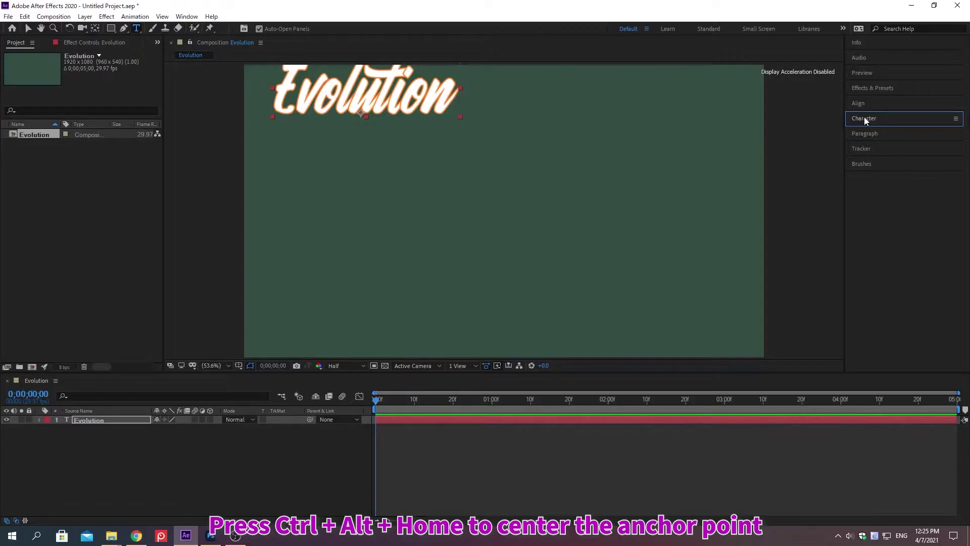
Center the text layer's anchor point in its content, center the layer in the composition, and check the paragraph alignment
key(ctrl+alt+Home)
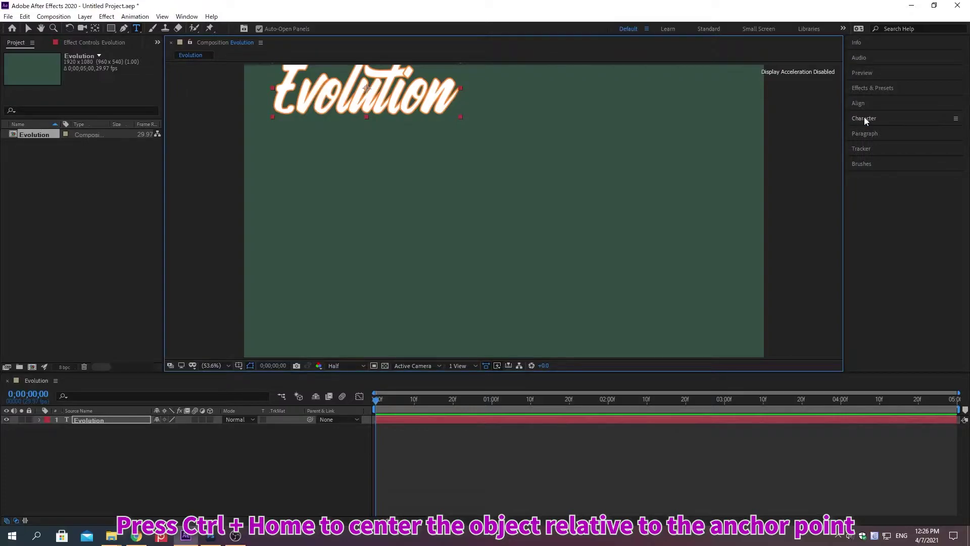
key(ctrl+Home)
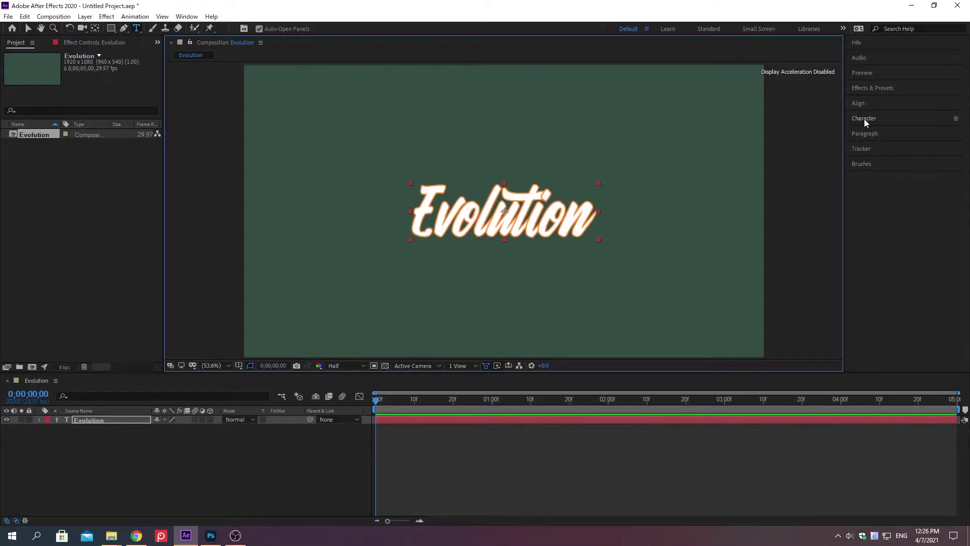
click(865, 133)
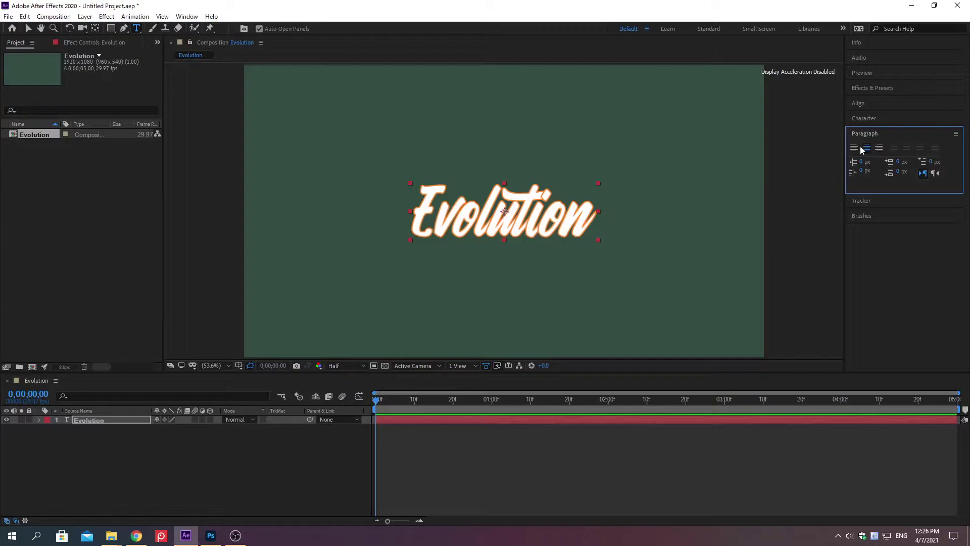
click(867, 135)
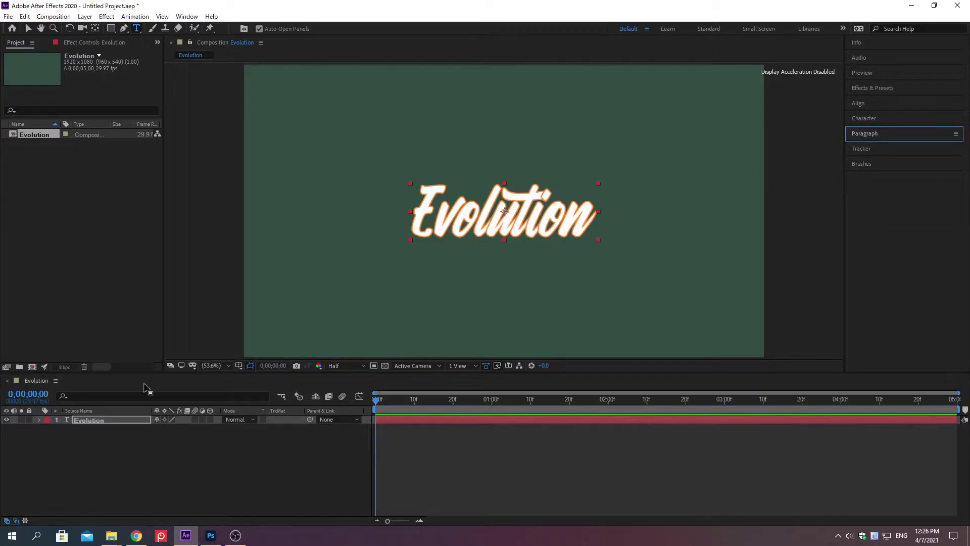
Add a Tracking animator and a separate Position animator to the Evolution text layer
click(39, 420)
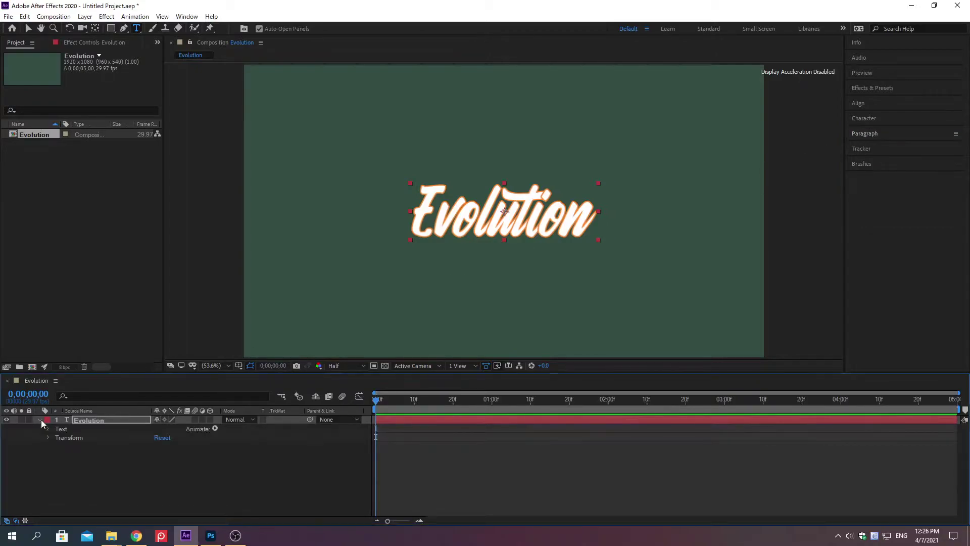
click(215, 429)
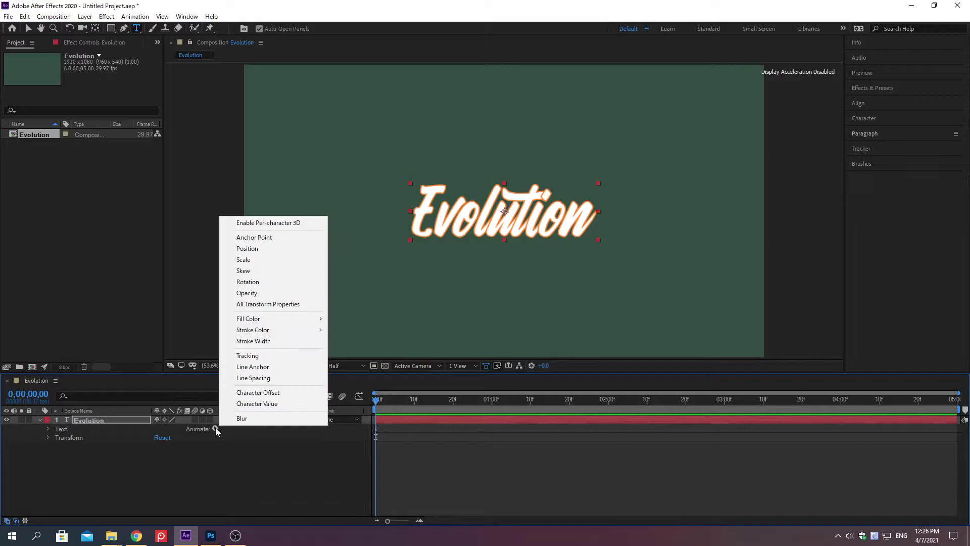
click(248, 356)
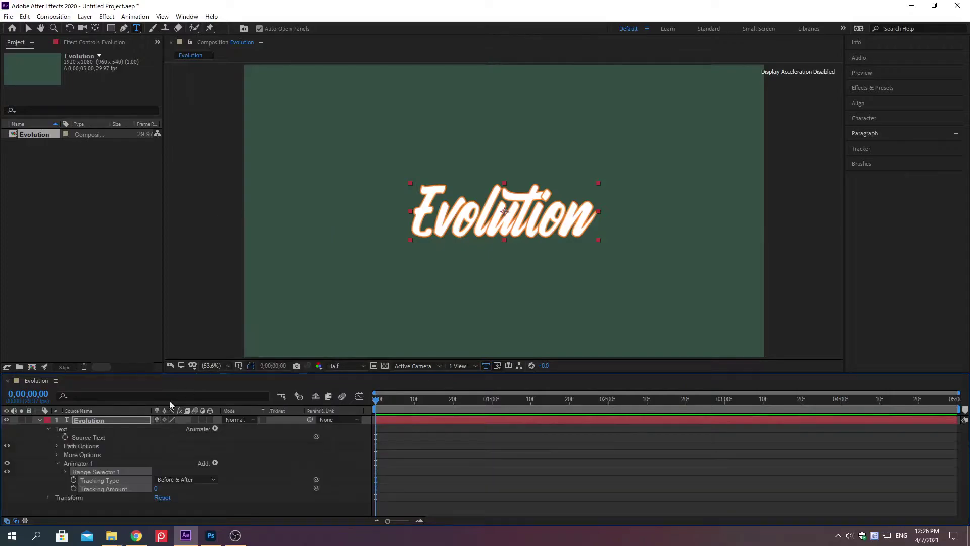
click(4, 501)
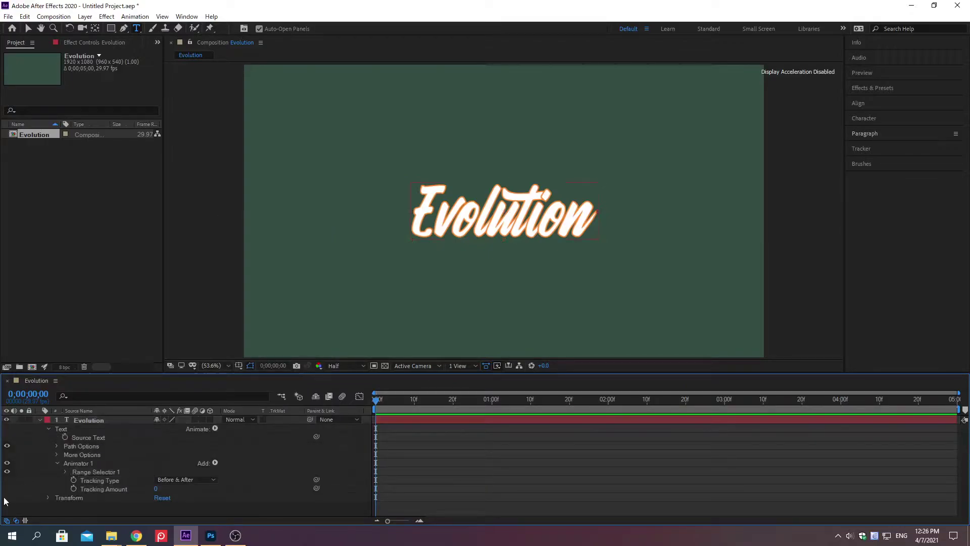
click(215, 428)
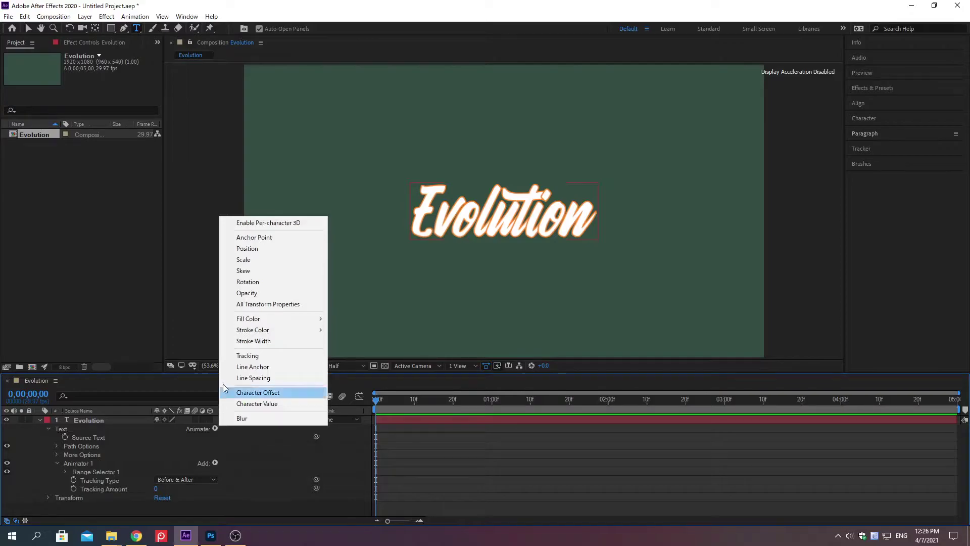
click(247, 249)
Keyframe Animator 1's Tracking Amount at 0;00;00;20 with a value of 70
key(alt+shift+j)
text(0;00;00;20)
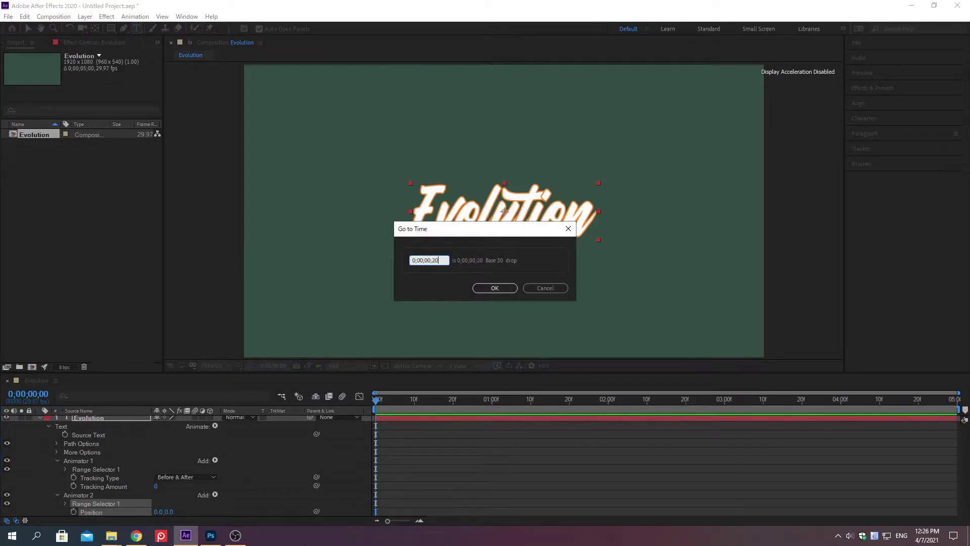
key(Return)
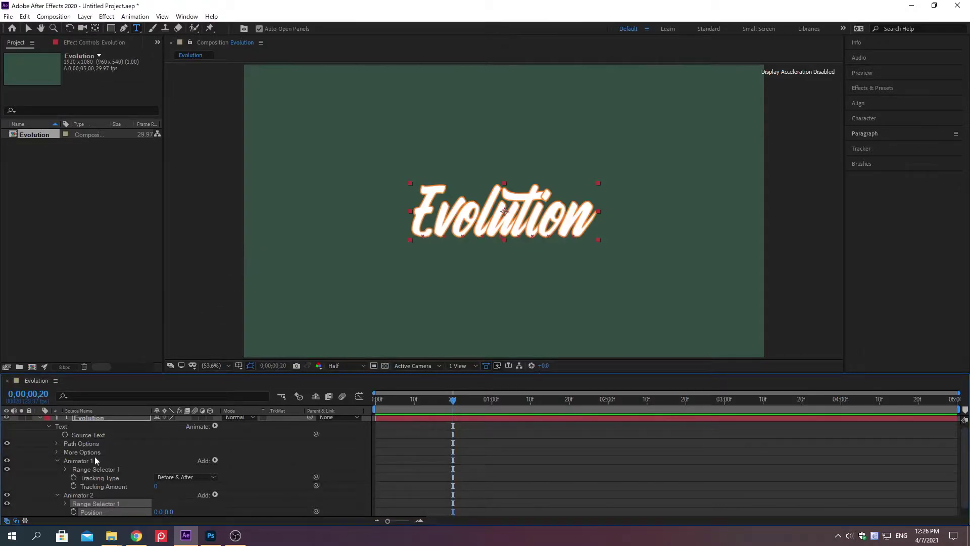
click(74, 486)
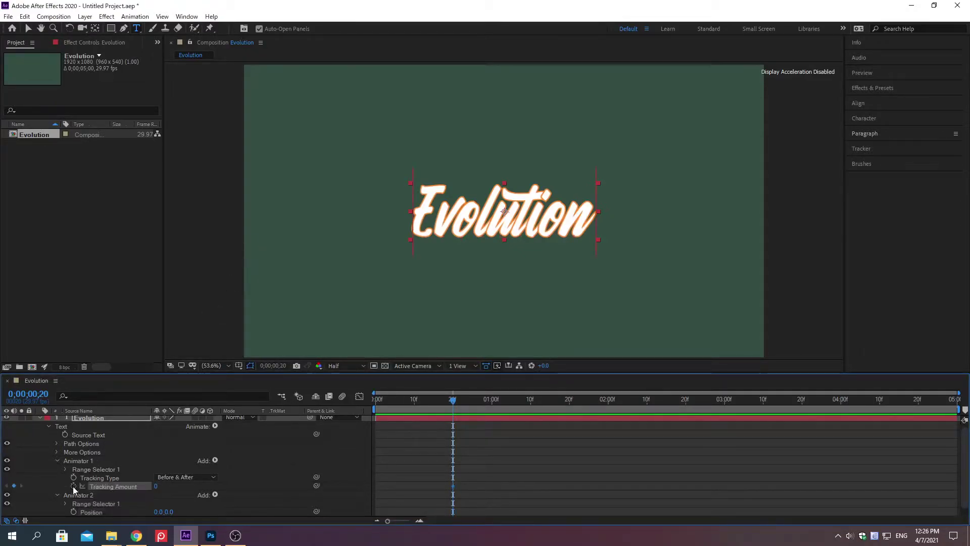
right_click(113, 486)
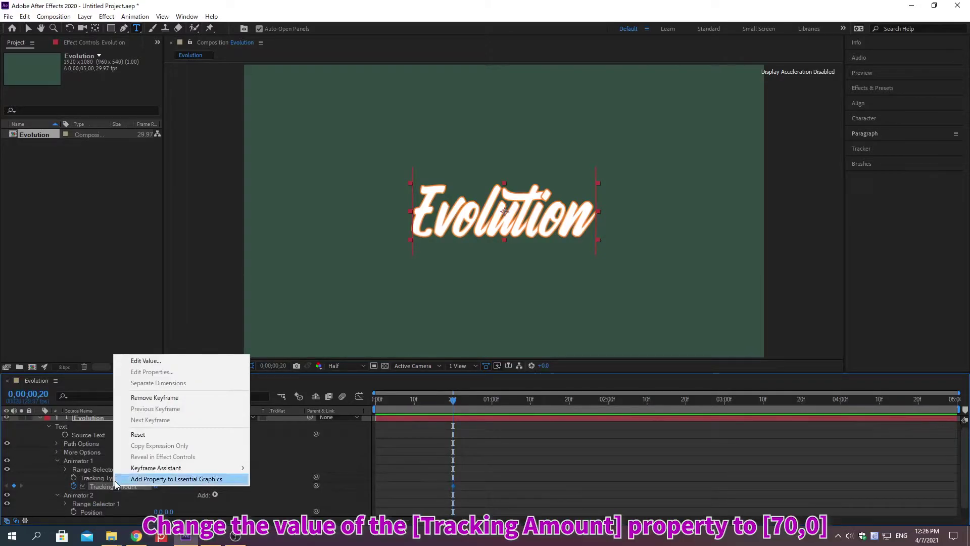
click(147, 361)
text(70)
key(Return)
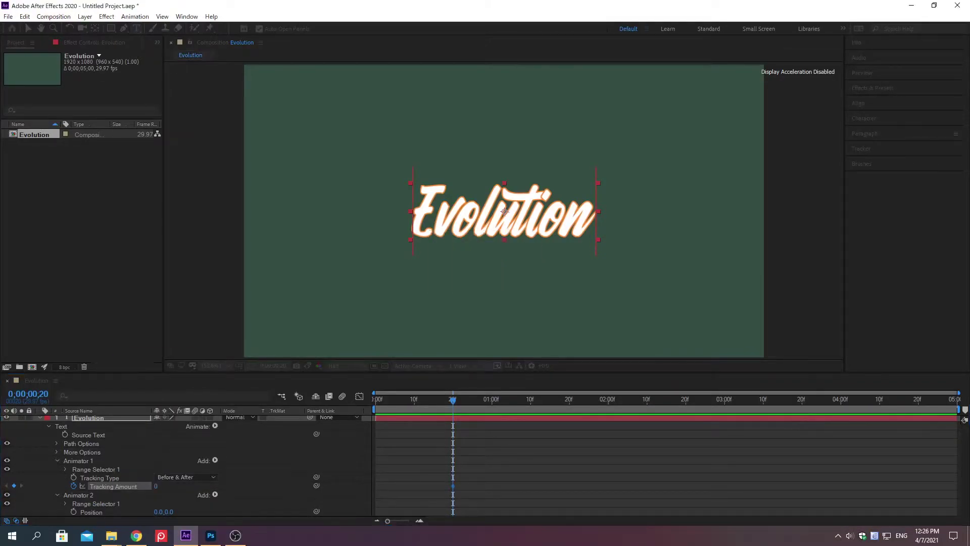
Keyframe Animator 1's Tracking Amount at 0;00;00;00 with a value of -68
key(alt+shift+j)
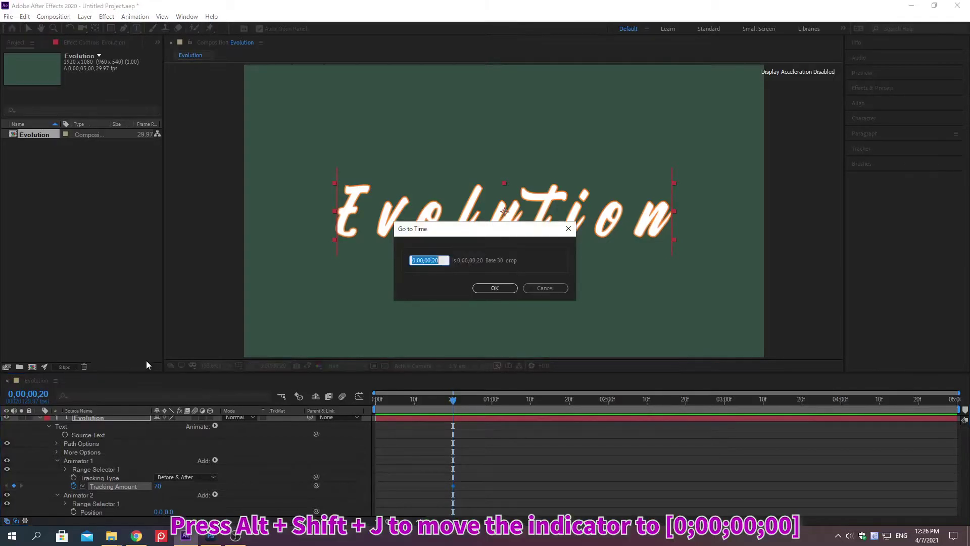
text(0;00;00;00)
key(Return)
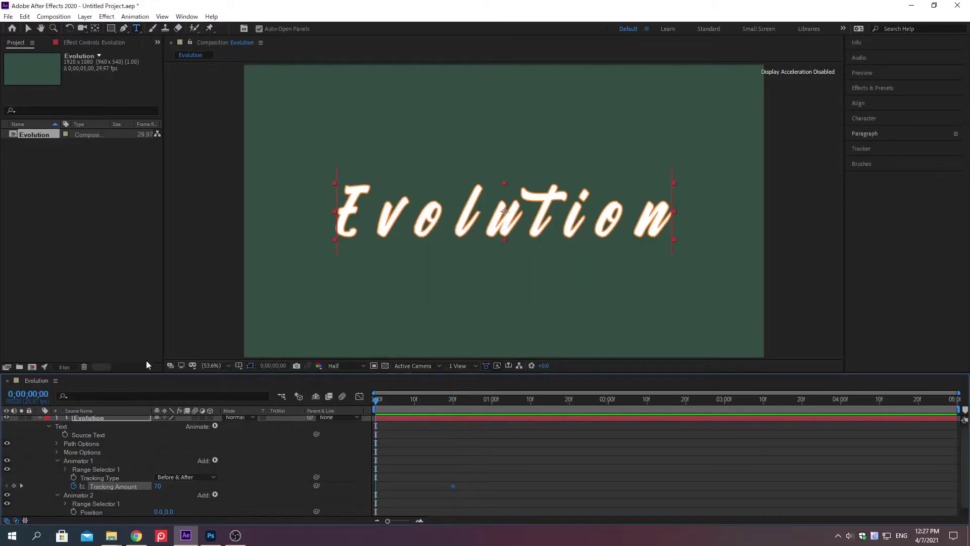
right_click(114, 486)
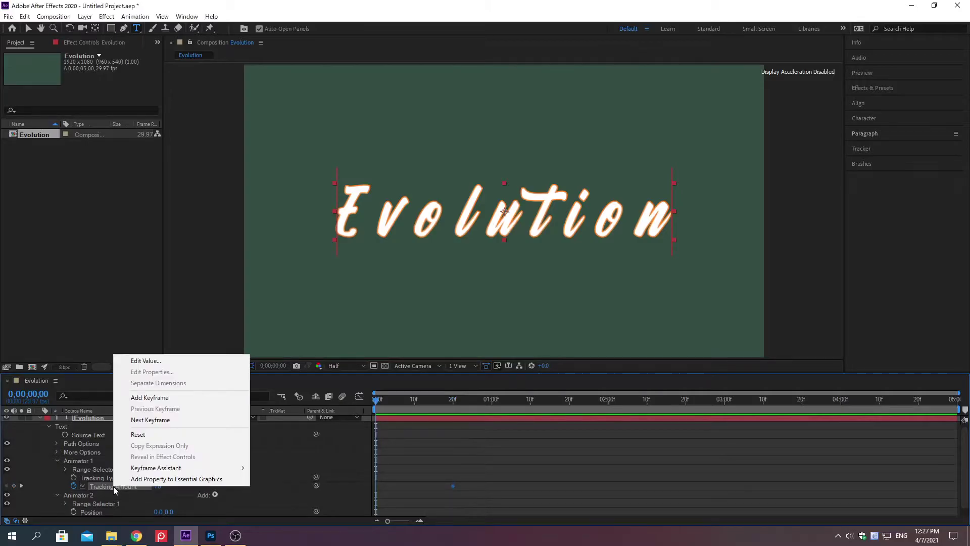
click(146, 361)
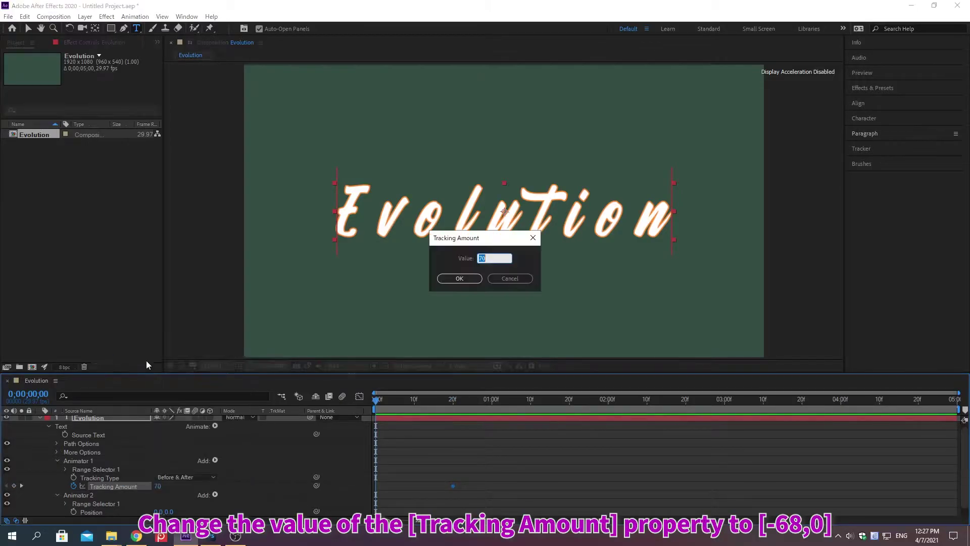
text(-68)
key(Return)
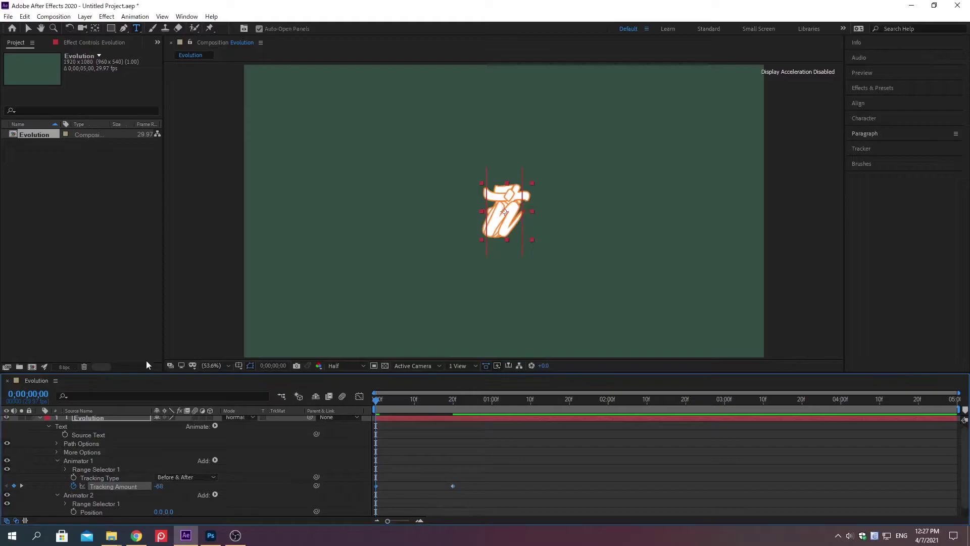
Keyframe Animator 1's Tracking Amount at 0;00;01;10 with a value of 0
key(alt+shift+j)
text(0;00;00;40)
key(Return)
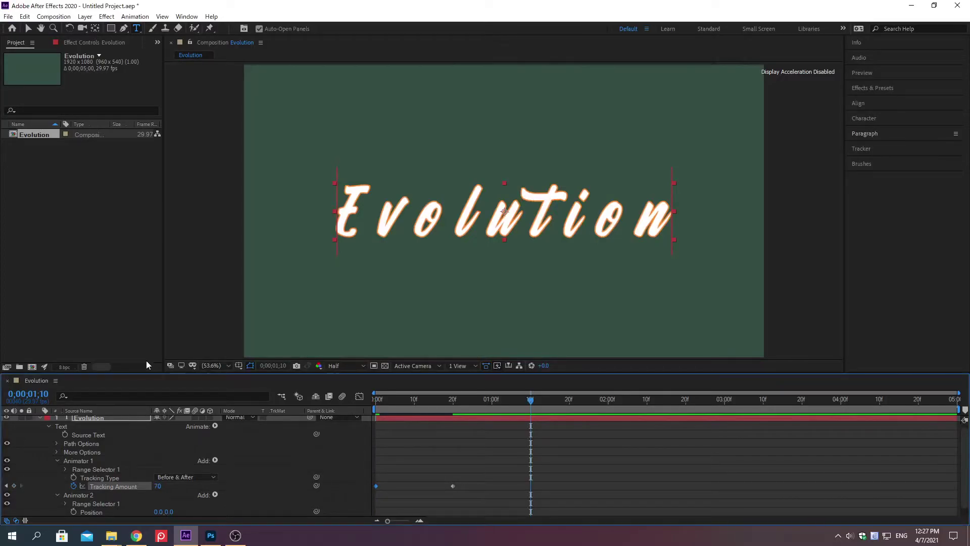
right_click(114, 485)
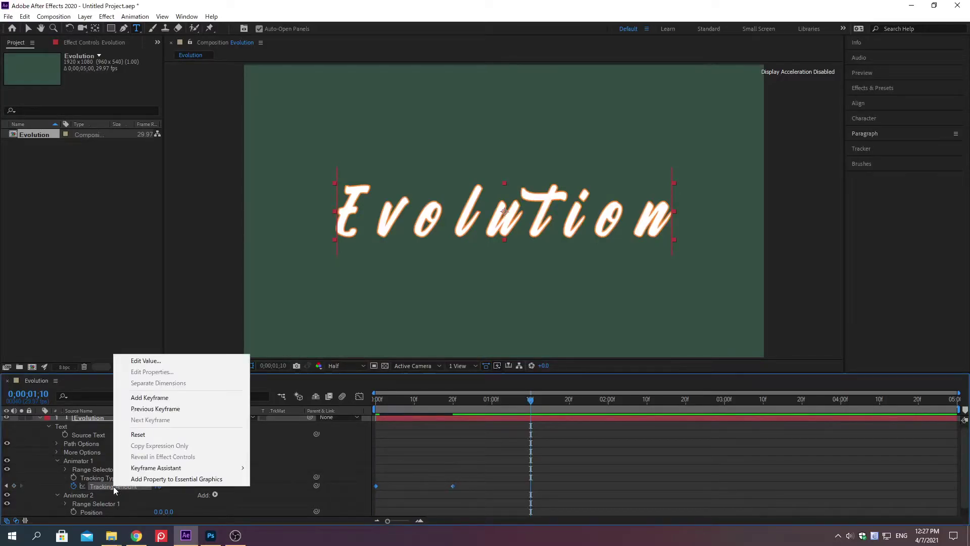
click(146, 361)
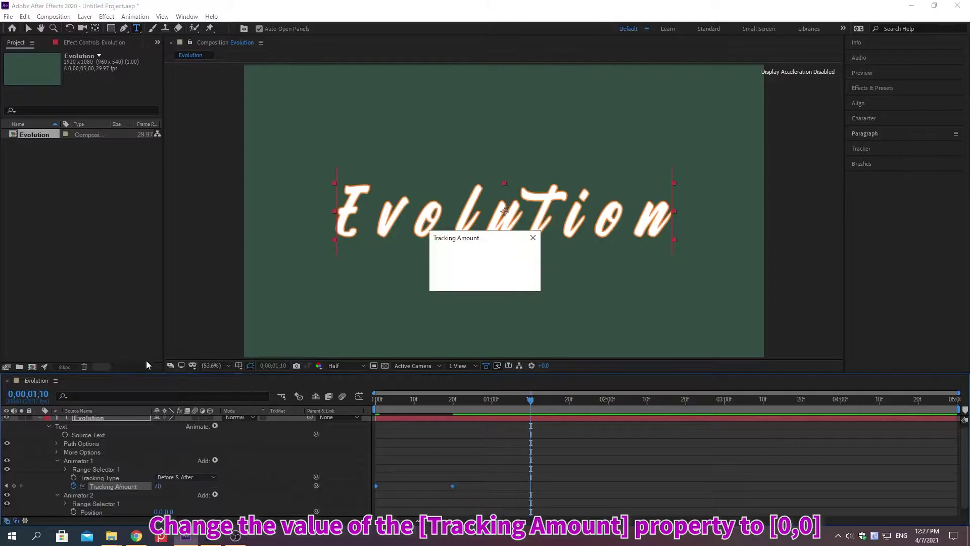
key(Return)
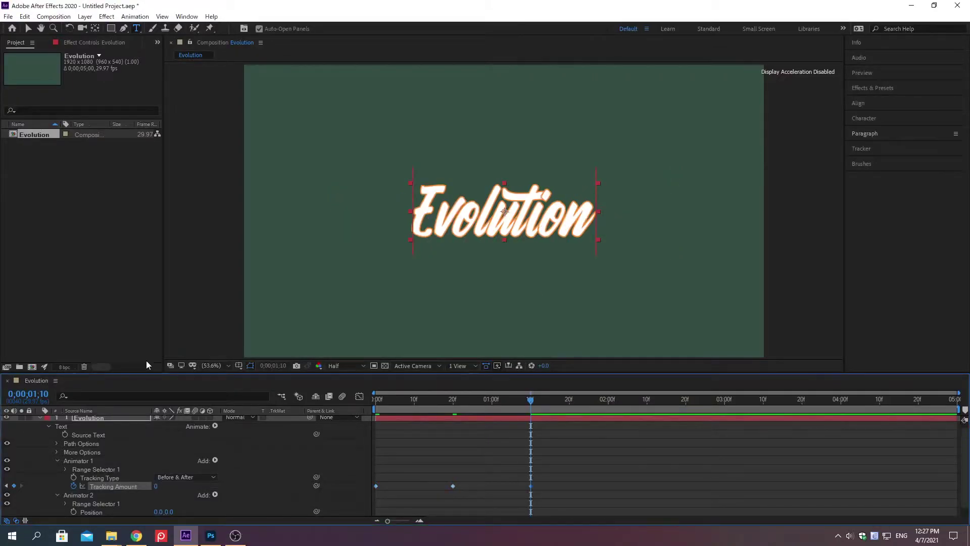
Set Animator 2's Position to 0, 60
right_click(92, 511)
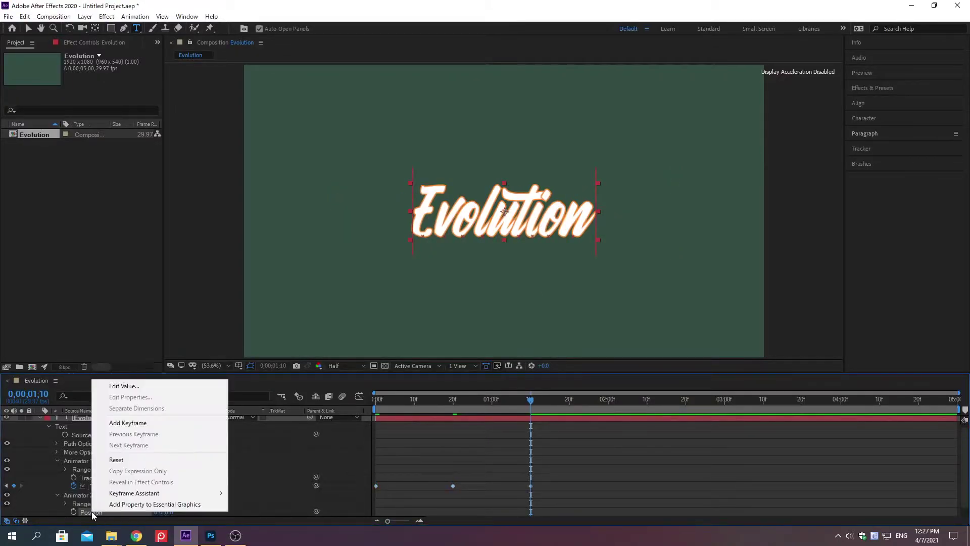
click(124, 386)
text(0)
key(Tab)
text(60)
key(Return)
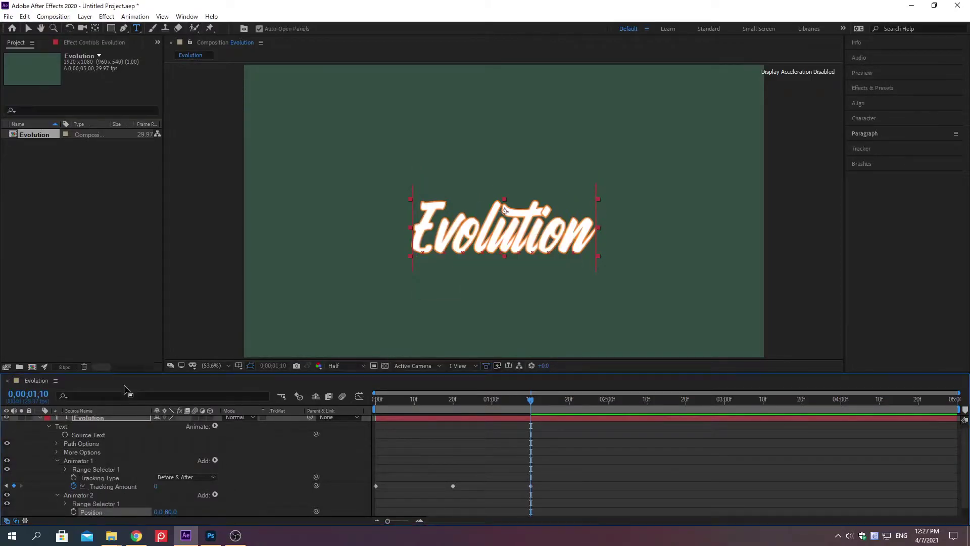
Reveal Animator 2's Range Selector 1 properties and keyframe its Offset at 0;00;00;20 with a value of 0%
click(57, 460)
click(64, 480)
key(alt+shift+j)
text(0;00;00;20)
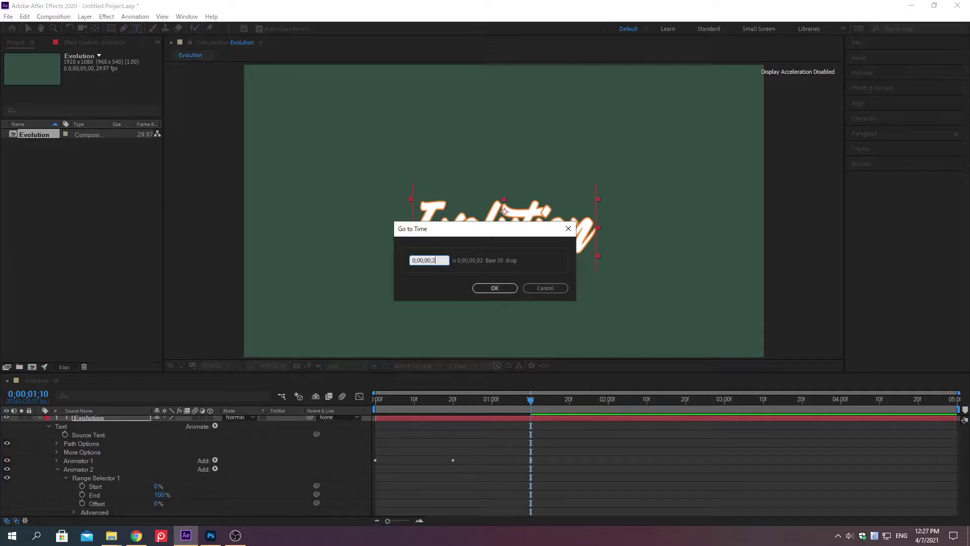
key(Return)
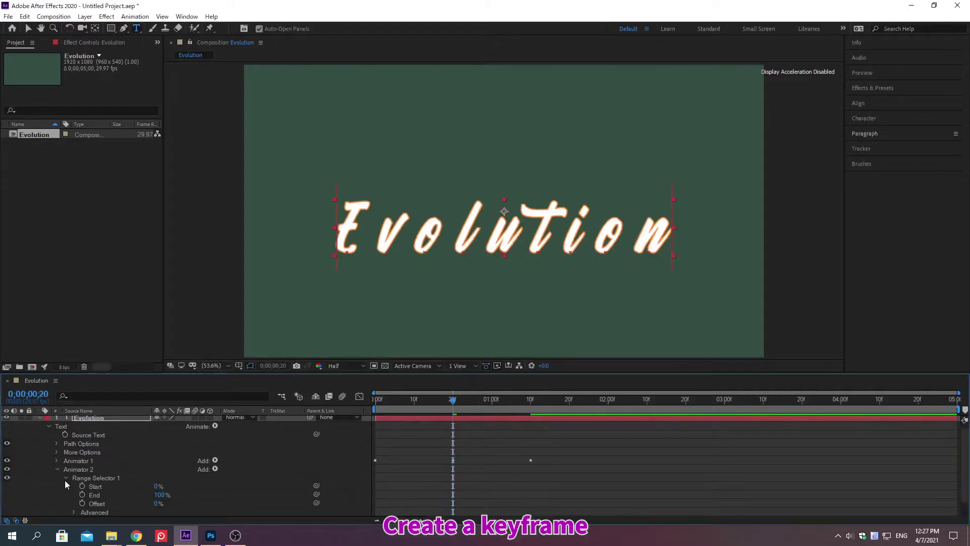
click(81, 503)
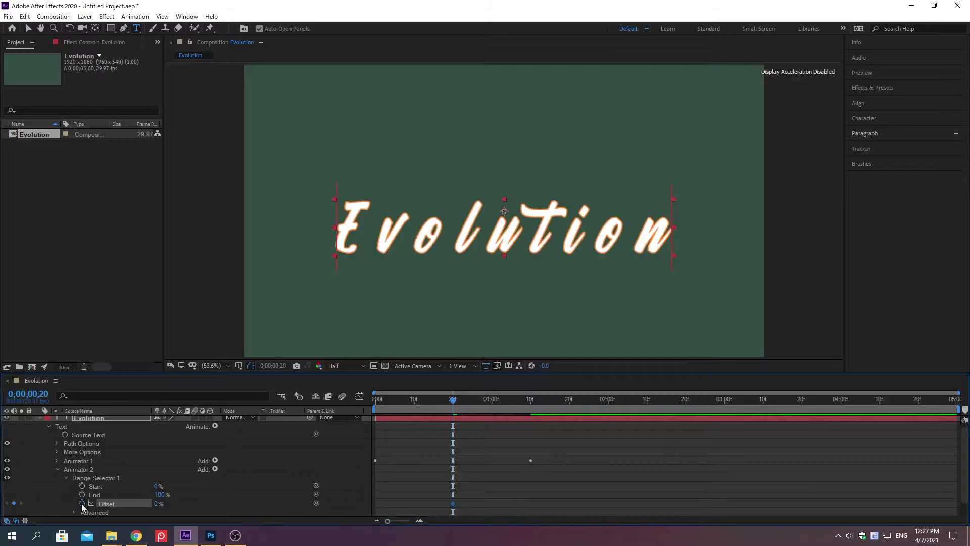
right_click(105, 506)
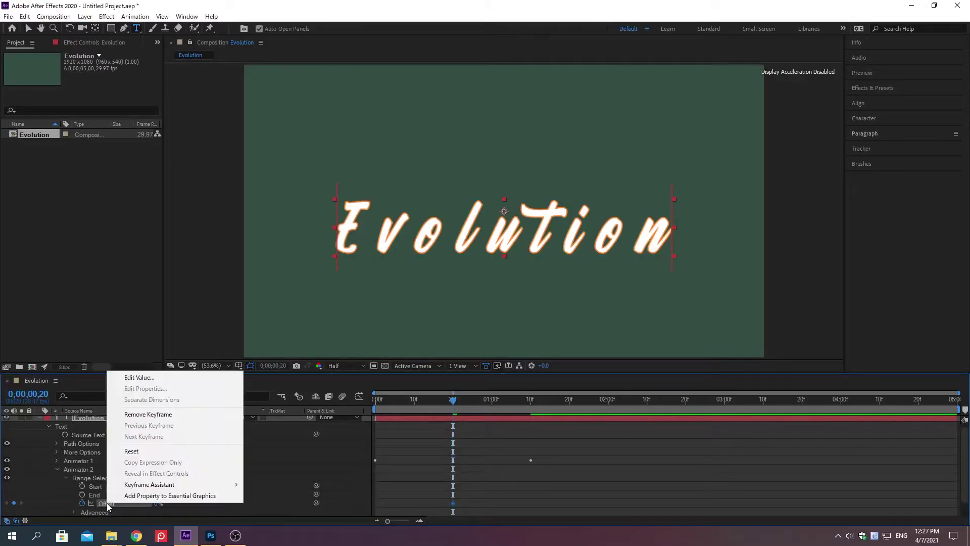
click(140, 377)
key(Return)
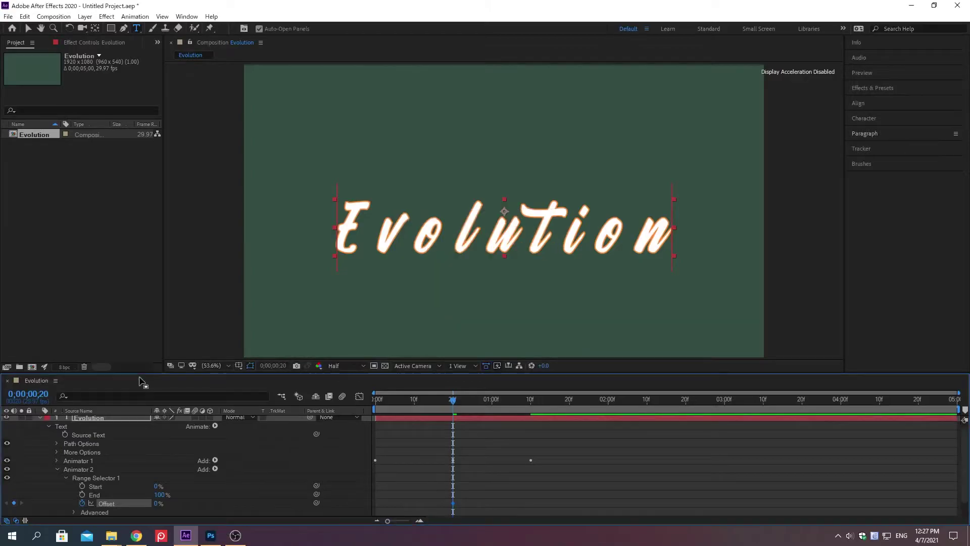
Keyframe the Offset of Animator 2's Range Selector 1 at 0;00;00;00 with a value of -100%
key(alt+shift+j)
text(0;00;00;0)
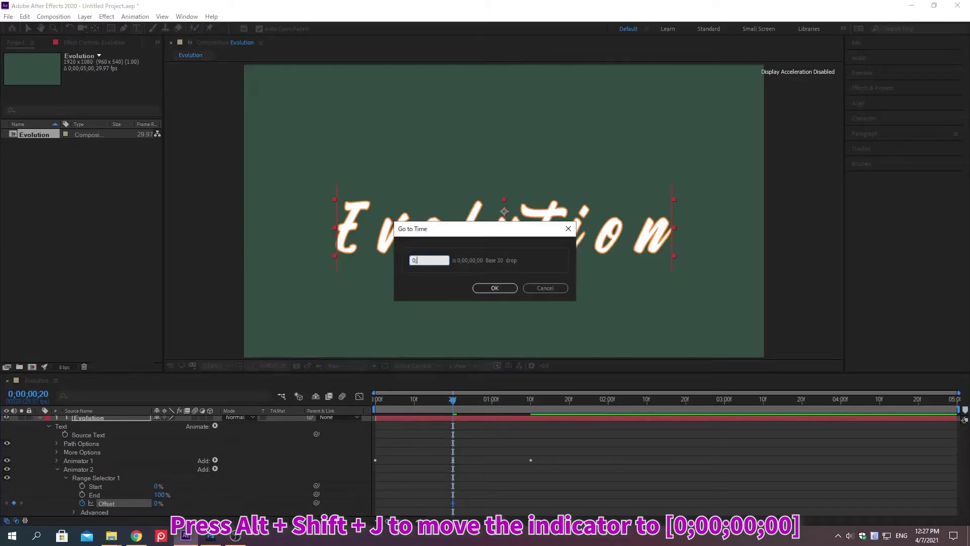
key(Return)
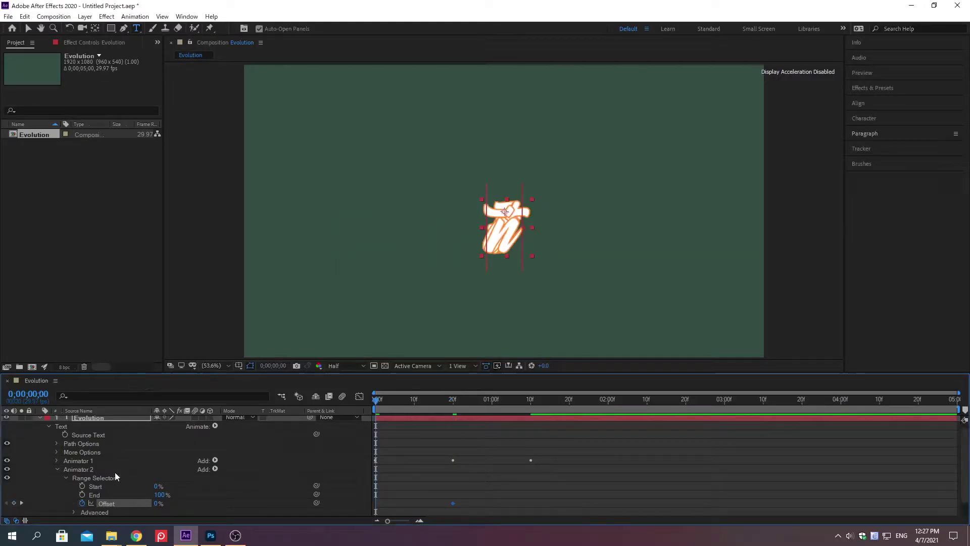
right_click(107, 503)
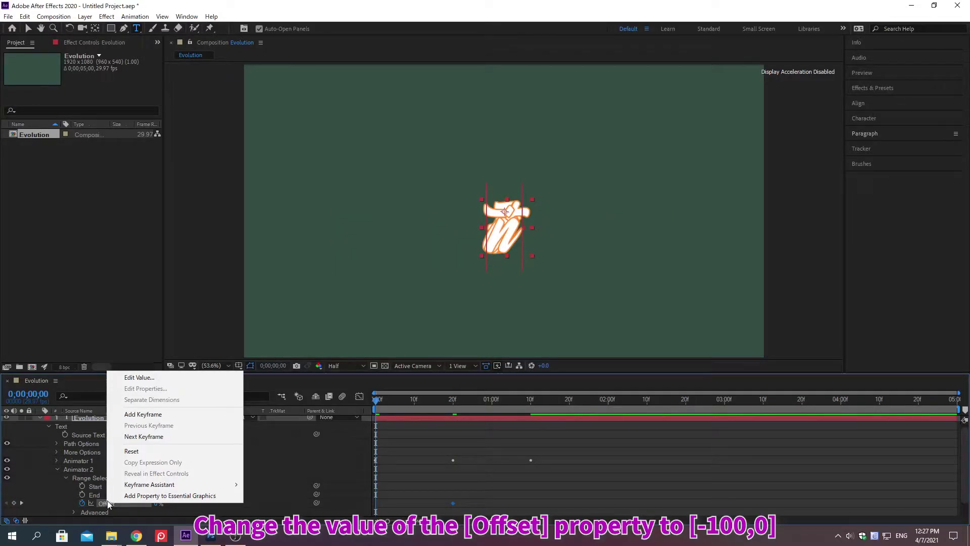
click(140, 379)
text(-100)
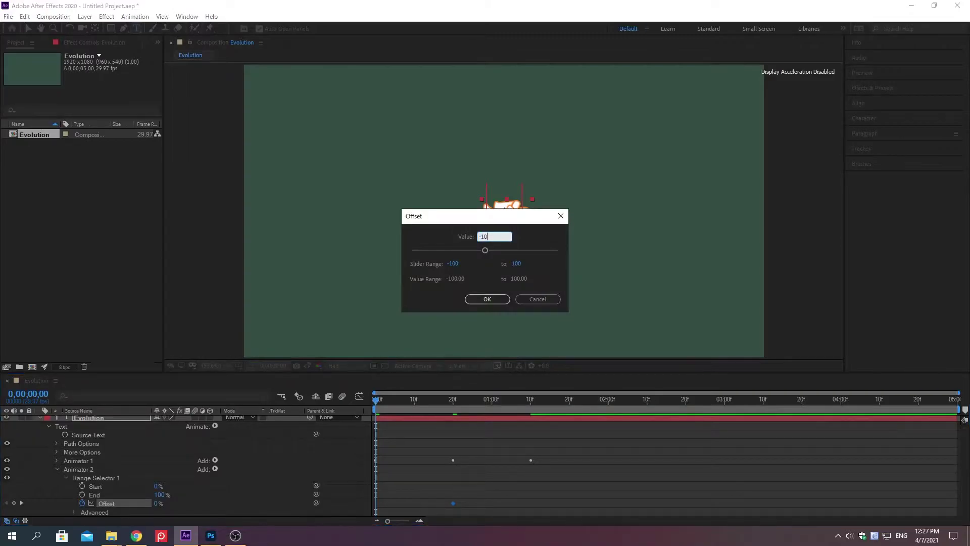
key(Return)
Keyframe the Offset of Animator 2's Range Selector 1 at 0;00;01;10 with a value of 100%
key(alt+shift+j)
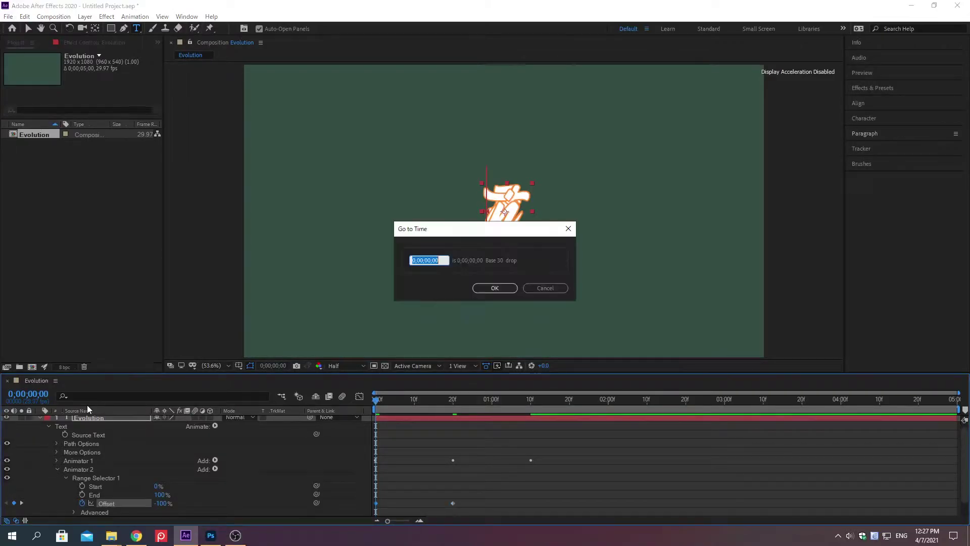
text(0;00;00;40)
key(Return)
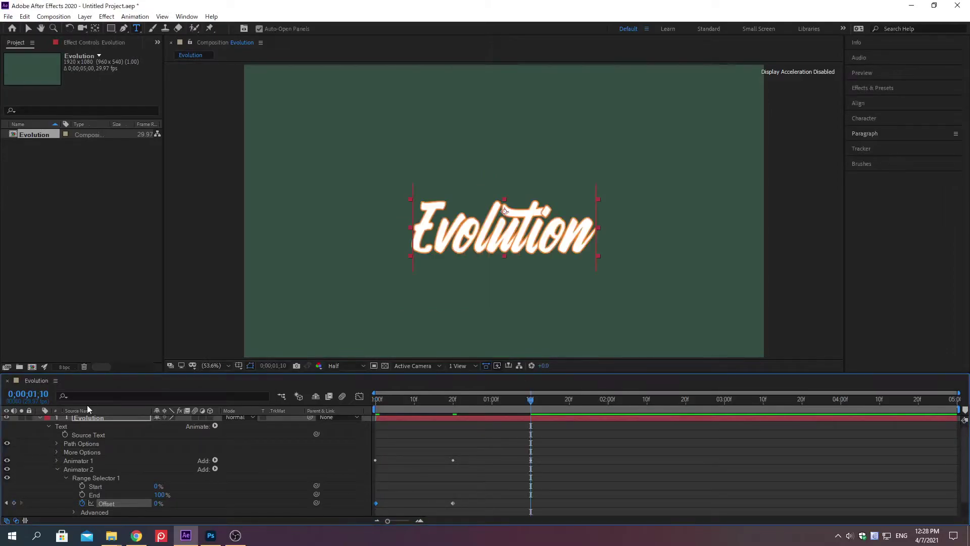
right_click(107, 503)
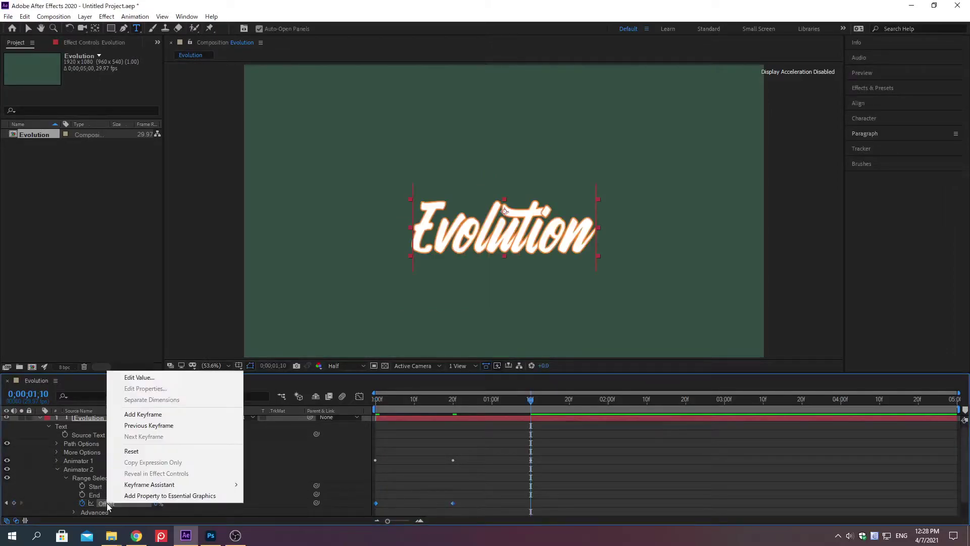
click(139, 377)
text(100)
key(Return)
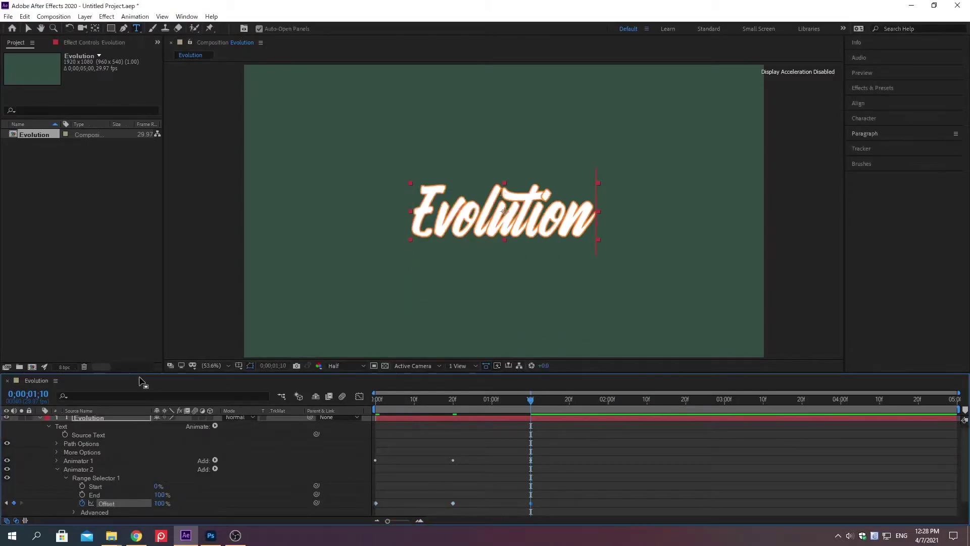
Pre-compose the Evolution text layer as "Evo Comp", moving all attributes into the new composition
click(4, 499)
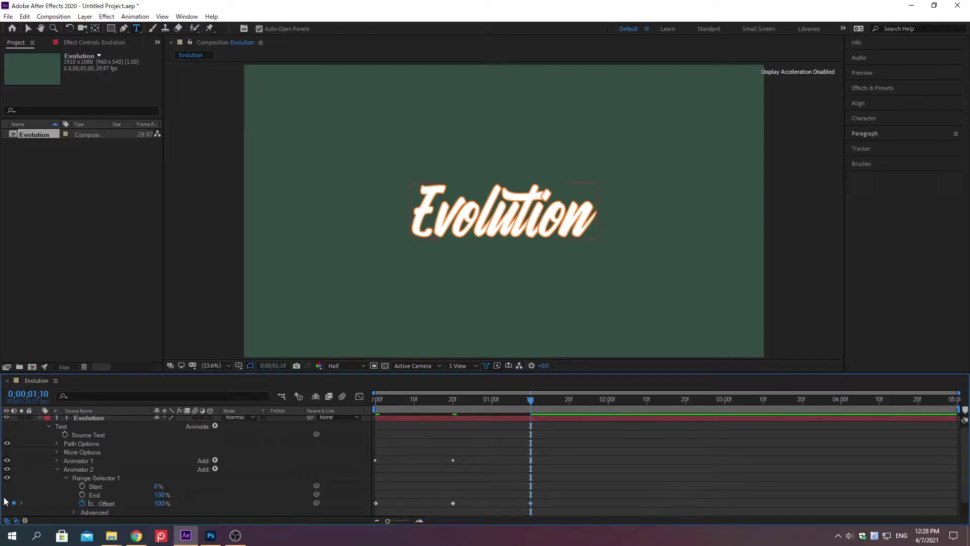
key(KP_1)
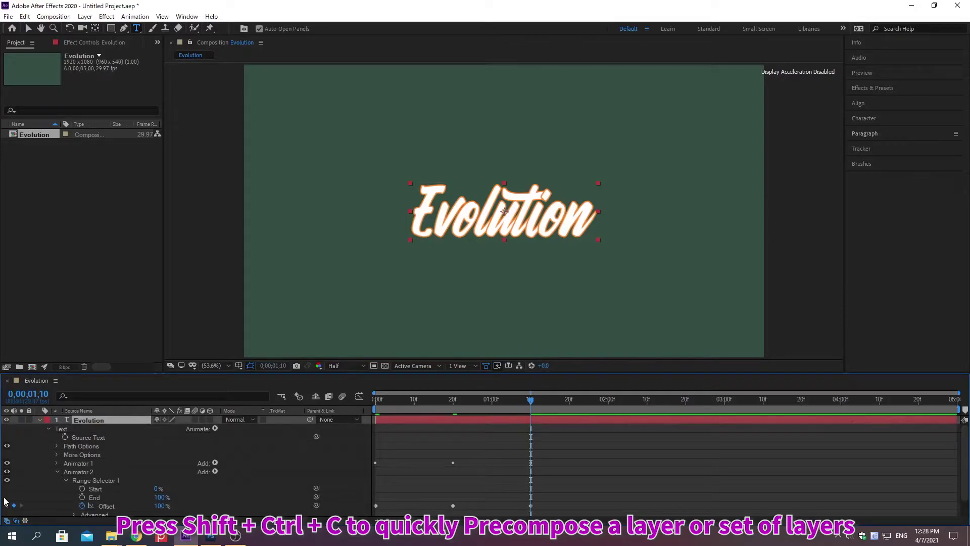
key(ctrl+shift+c)
text(Evo Comp)
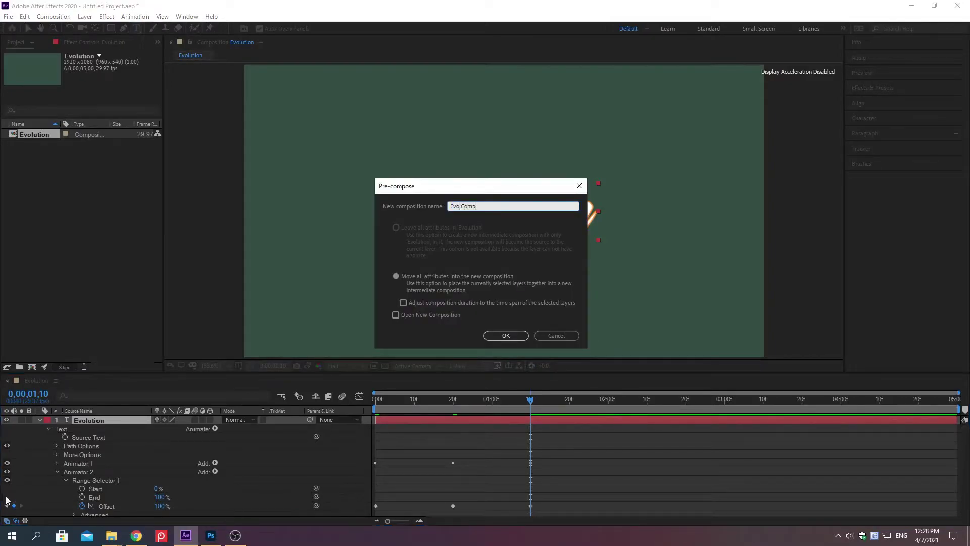
click(395, 276)
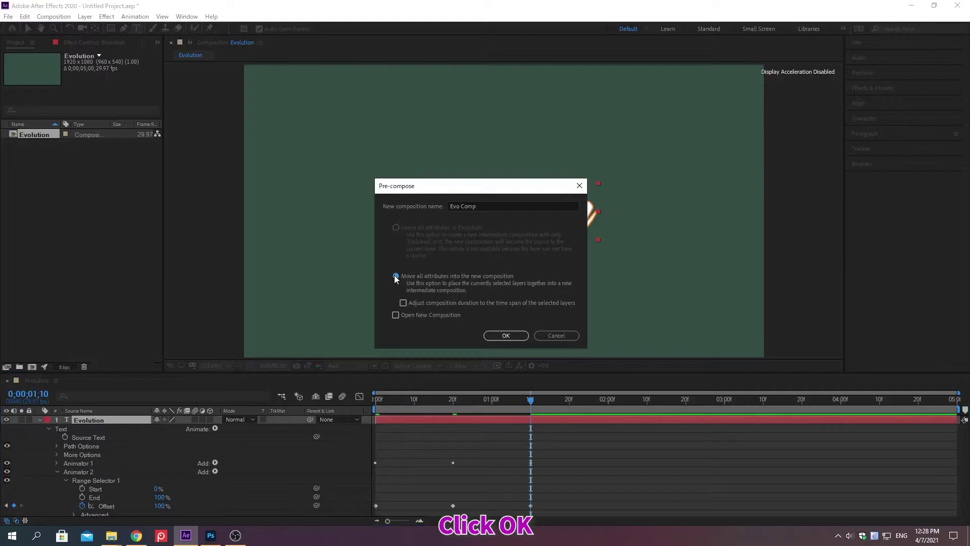
click(505, 335)
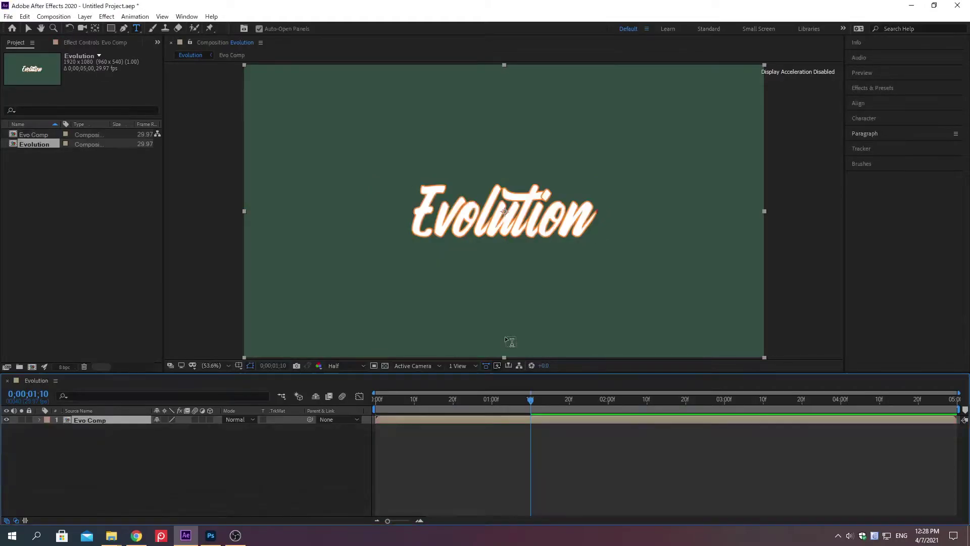
Find the Transform effect under Distort and apply it to the Evo Comp layer
click(872, 87)
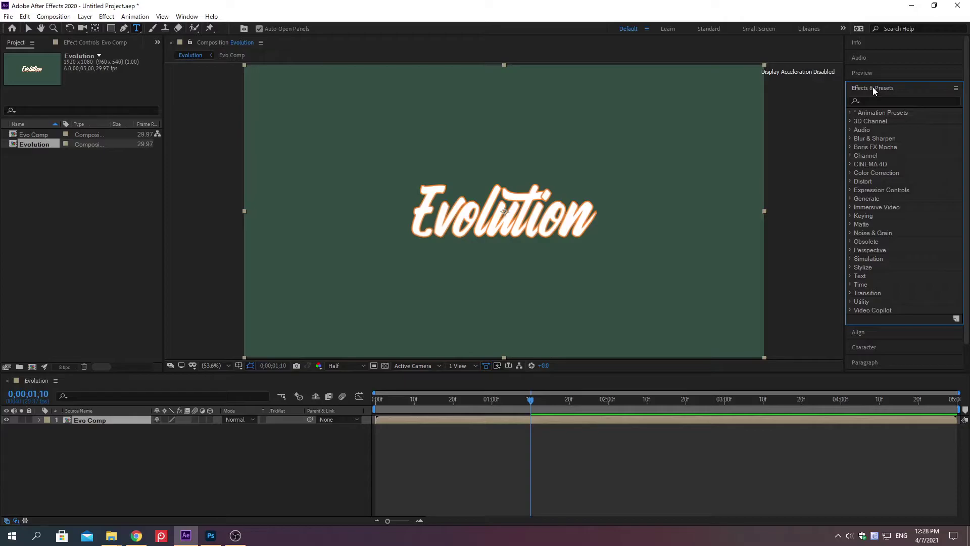
click(873, 101)
text(Transform)
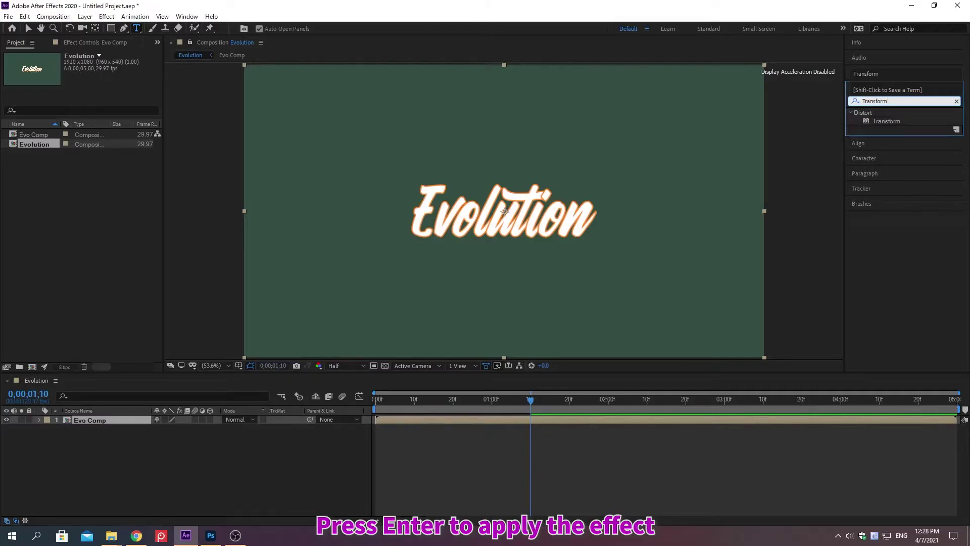
key(Return)
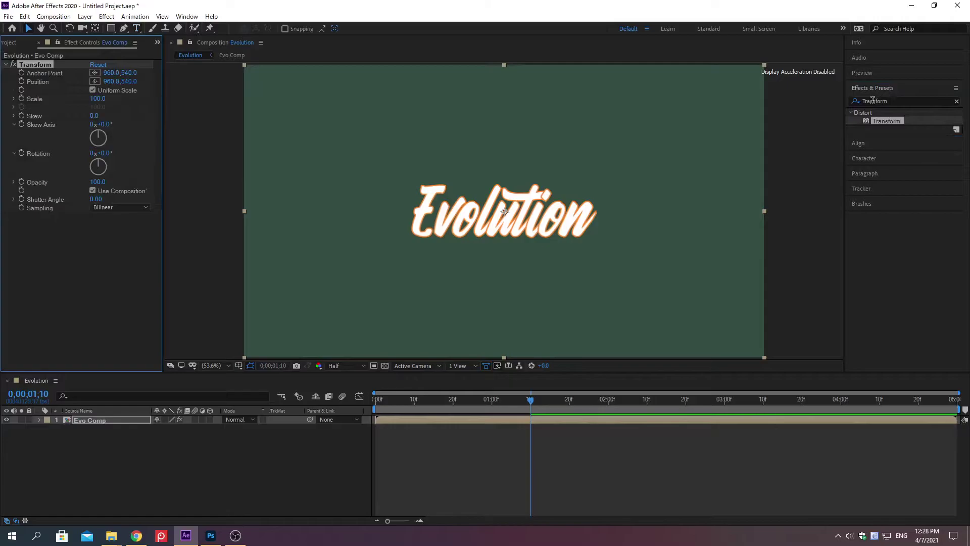
click(873, 88)
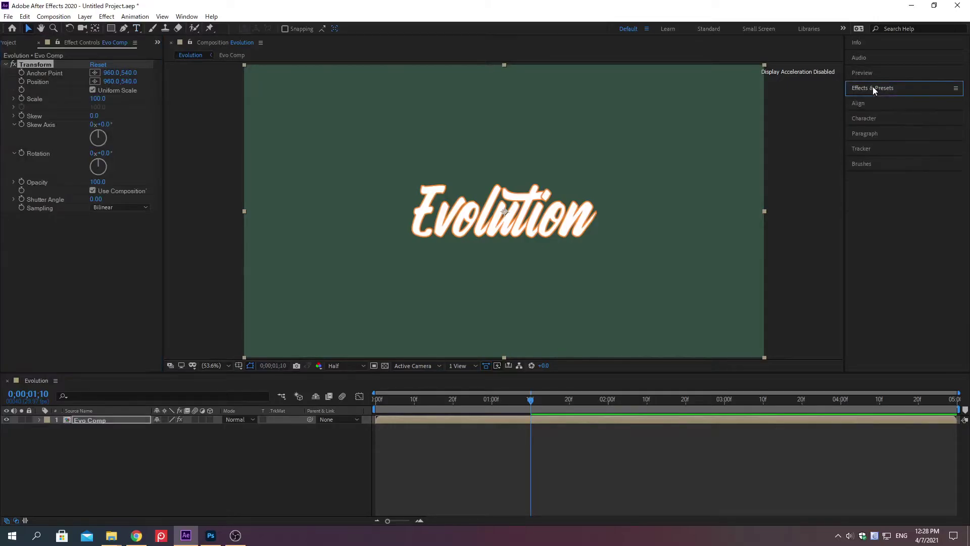
Set the Transform effect's Skew on the Evo Comp layer to -10
right_click(34, 116)
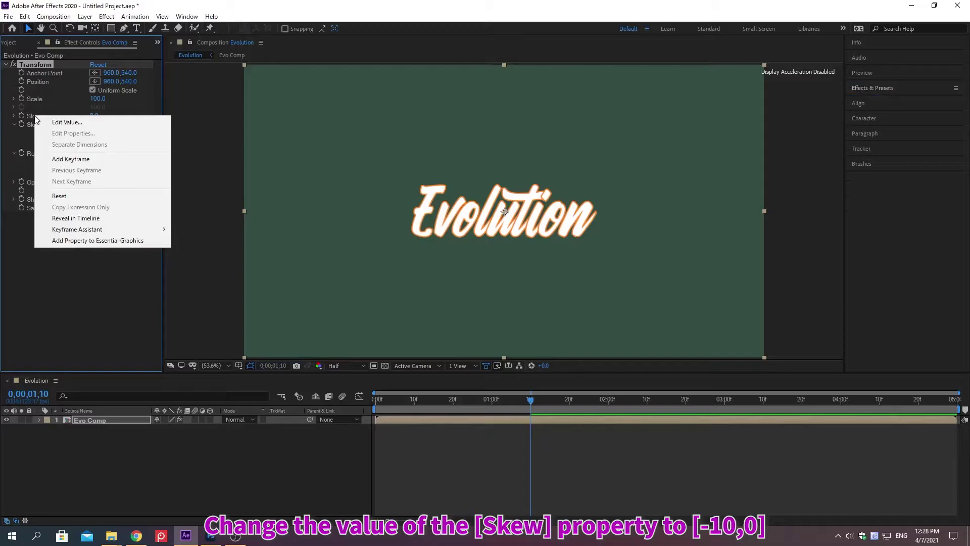
click(66, 121)
text(-10)
key(Return)
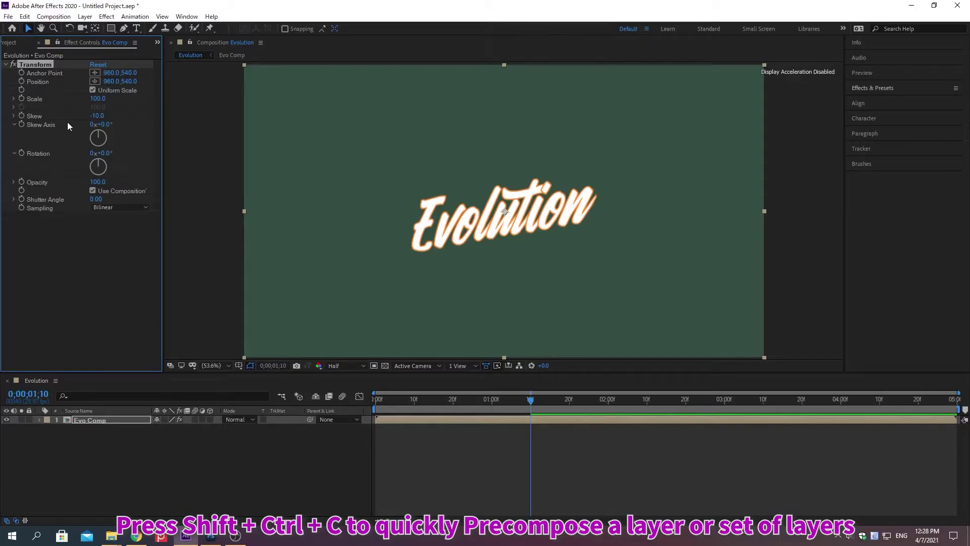
Pre-compose the Evo Comp layer as "Evo Skew", moving all attributes into the new composition
key(ctrl+shift+c)
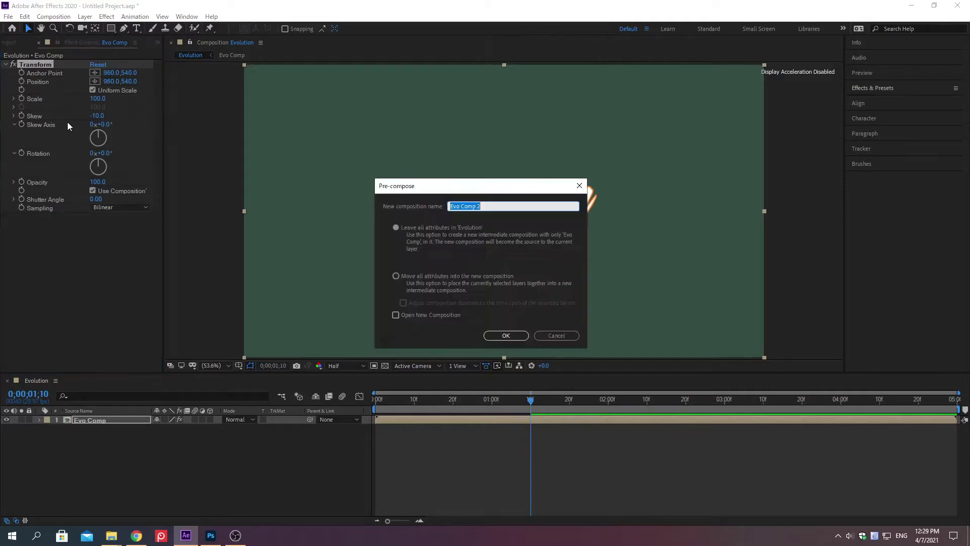
text(Evo Skew)
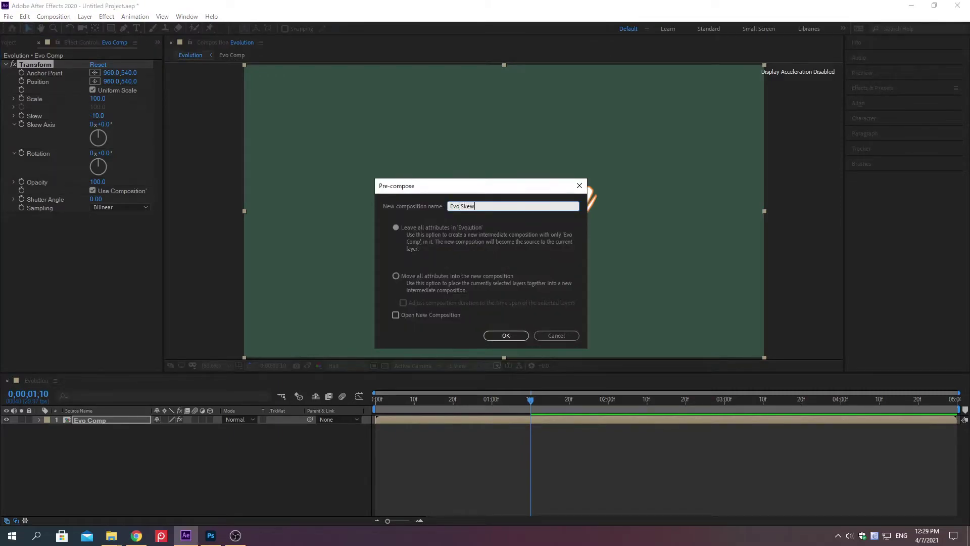
click(395, 276)
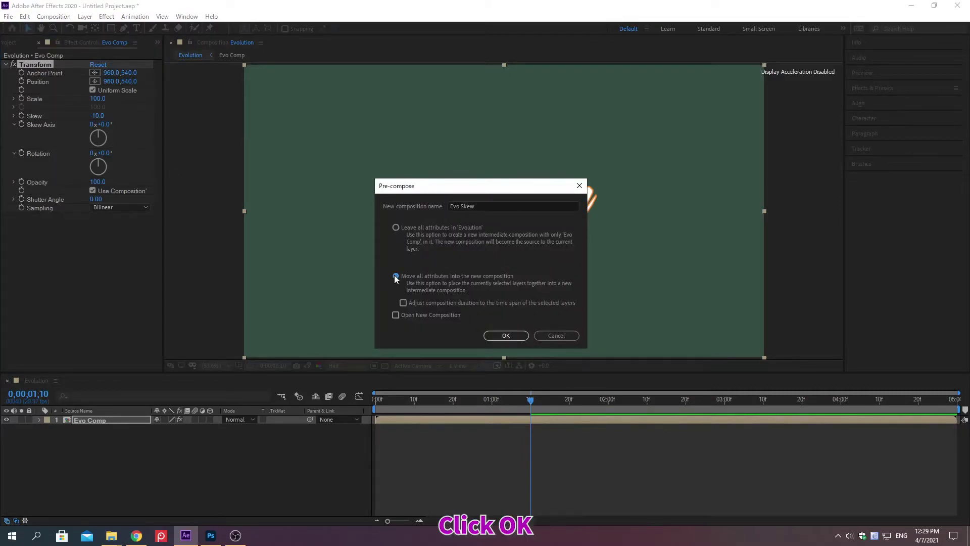
click(505, 335)
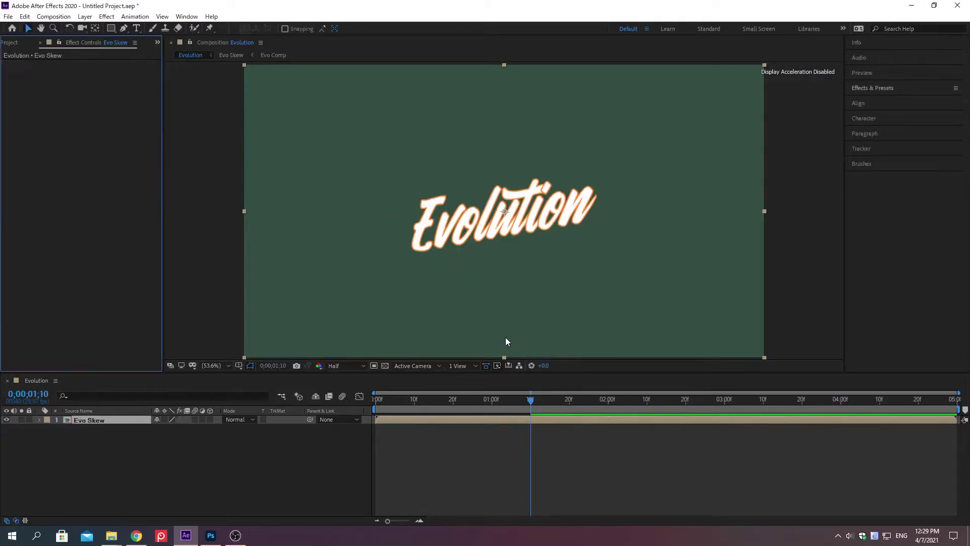
Find the Vegas effect under Generate and apply it to the Evo Skew layer
click(873, 88)
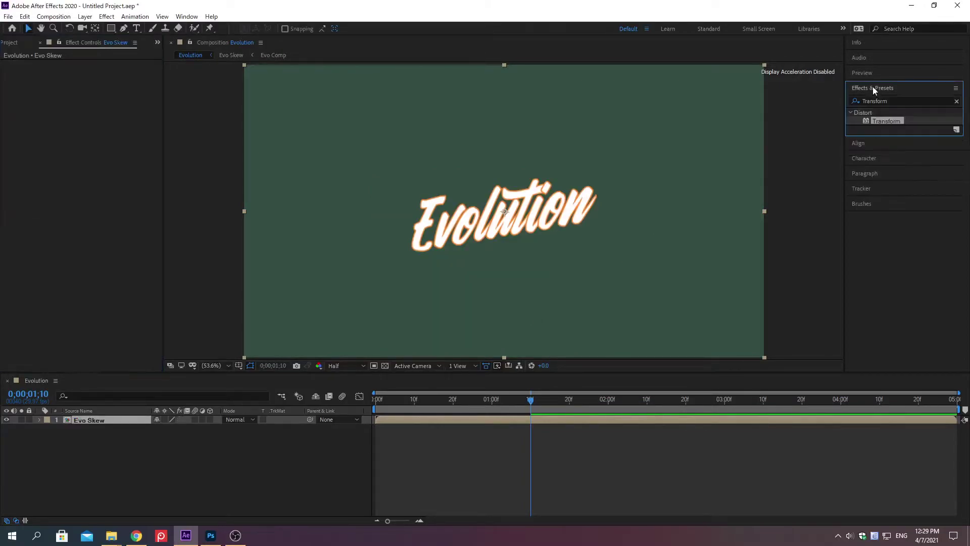
click(957, 102)
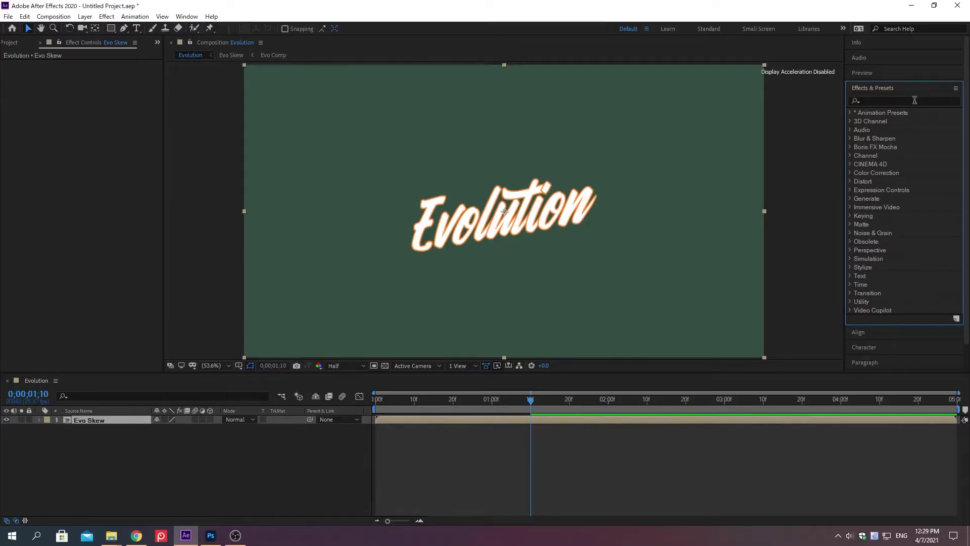
click(873, 100)
text(Vegas)
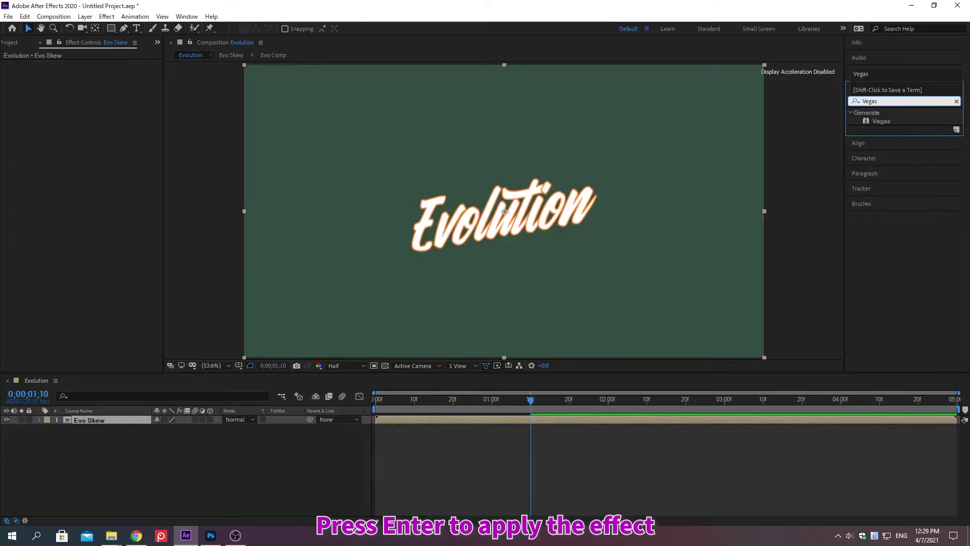
key(Return)
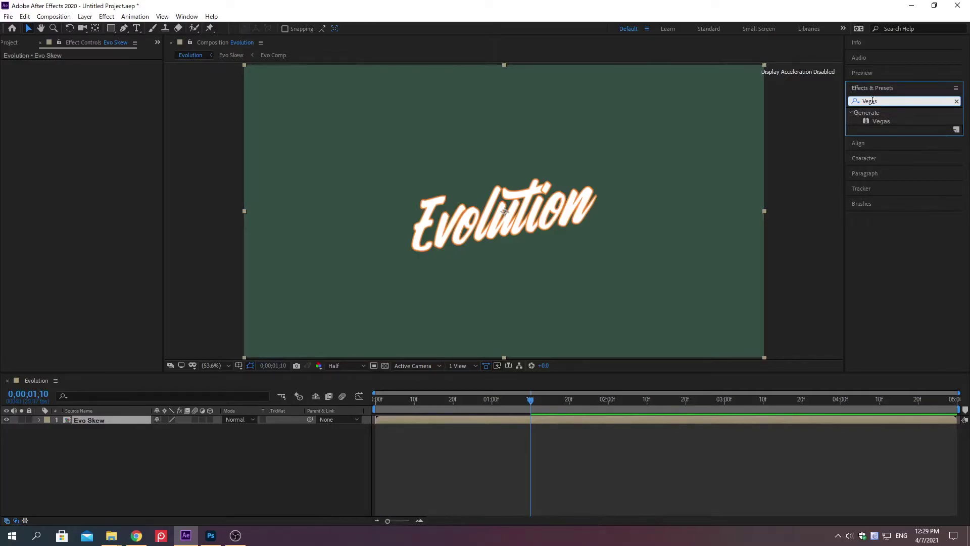
key(Return)
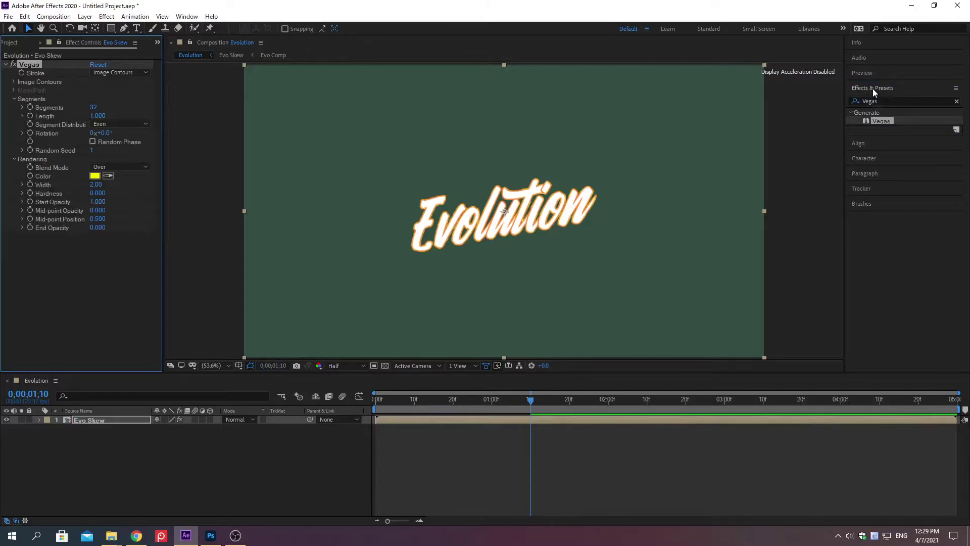
click(872, 88)
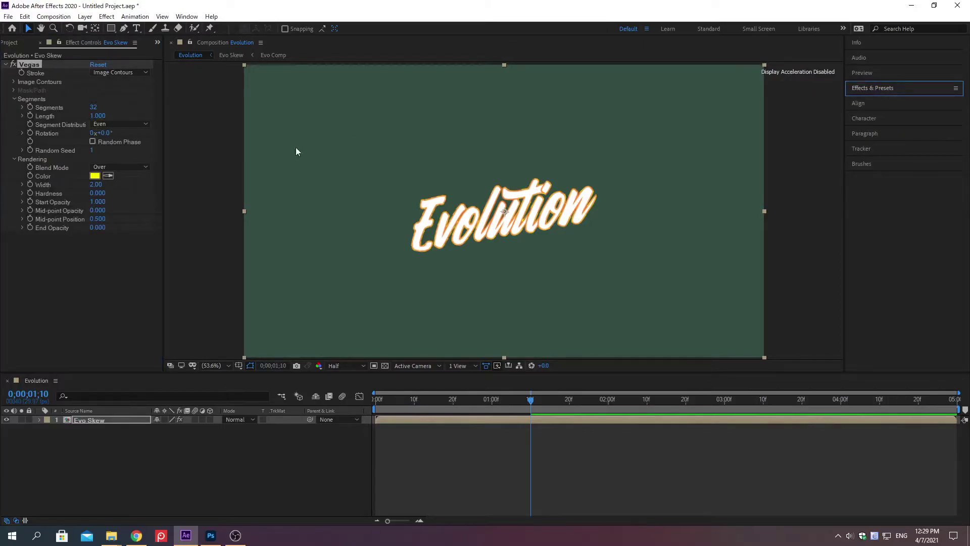
Set the Vegas effect's Blend Mode to Transparent and its Segments value to 1
click(109, 168)
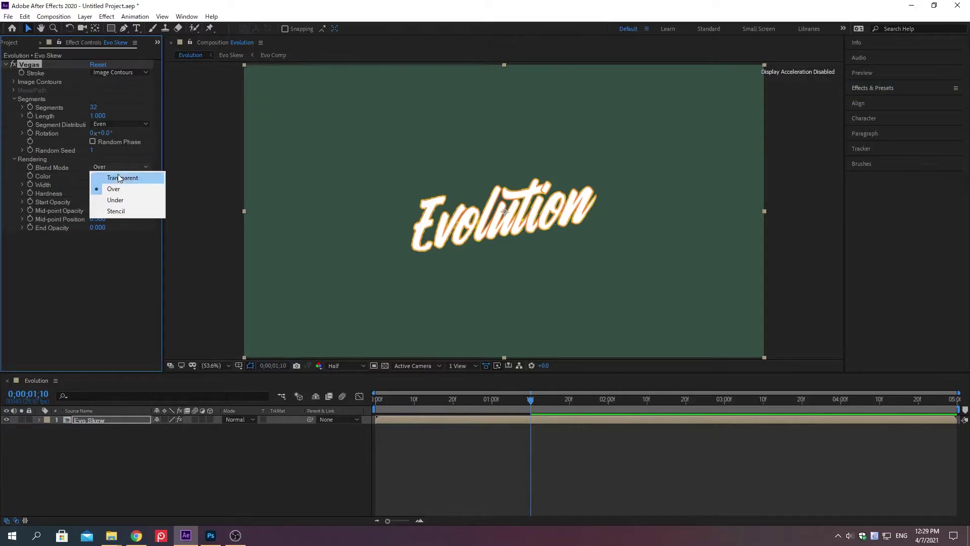
click(123, 178)
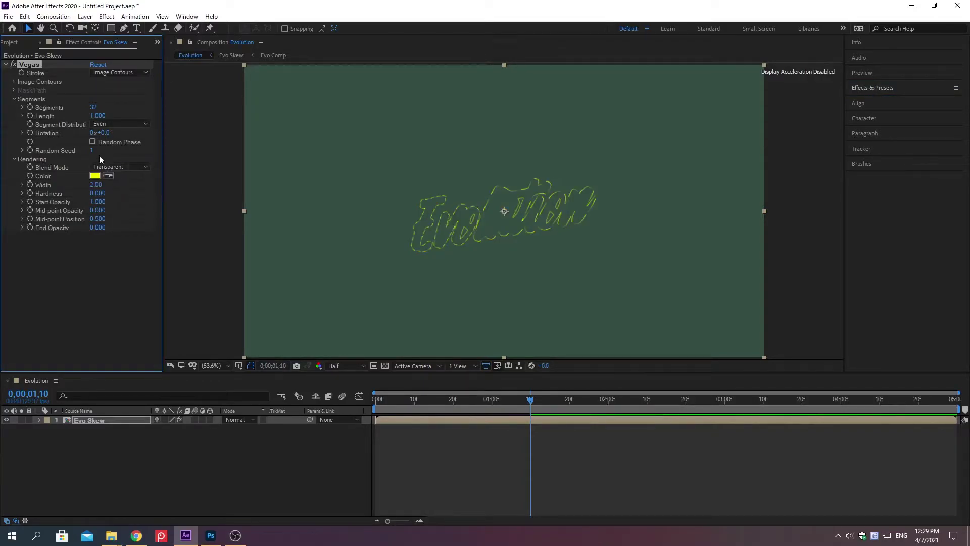
right_click(50, 108)
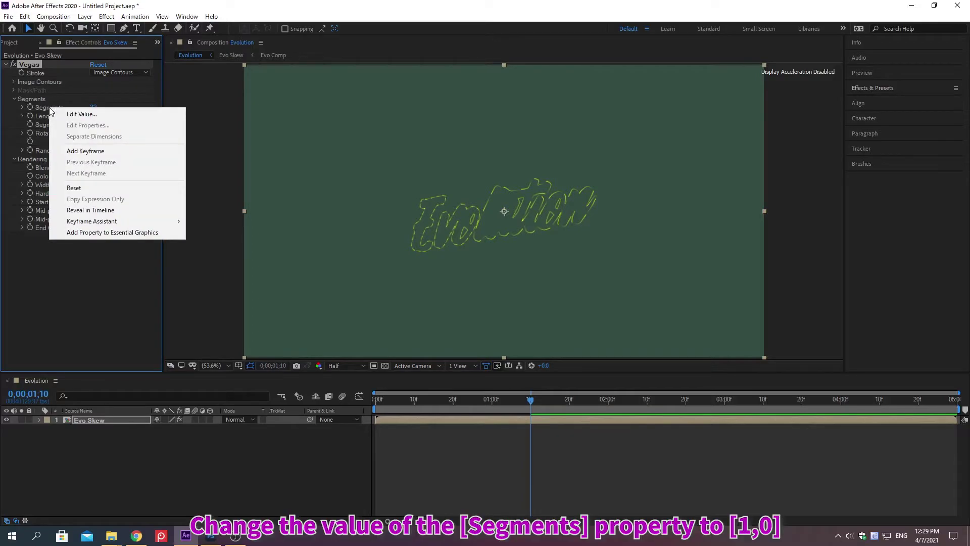
click(73, 115)
text(1)
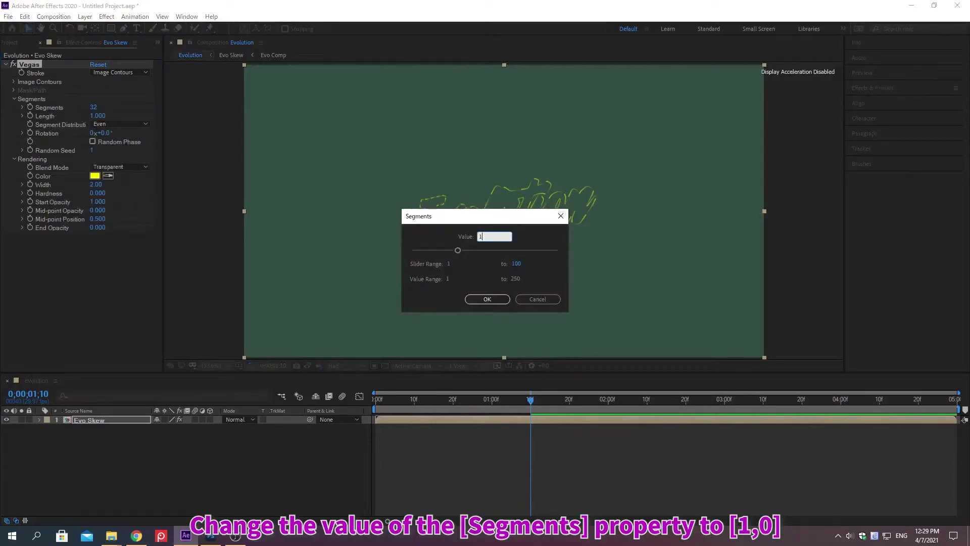
key(Return)
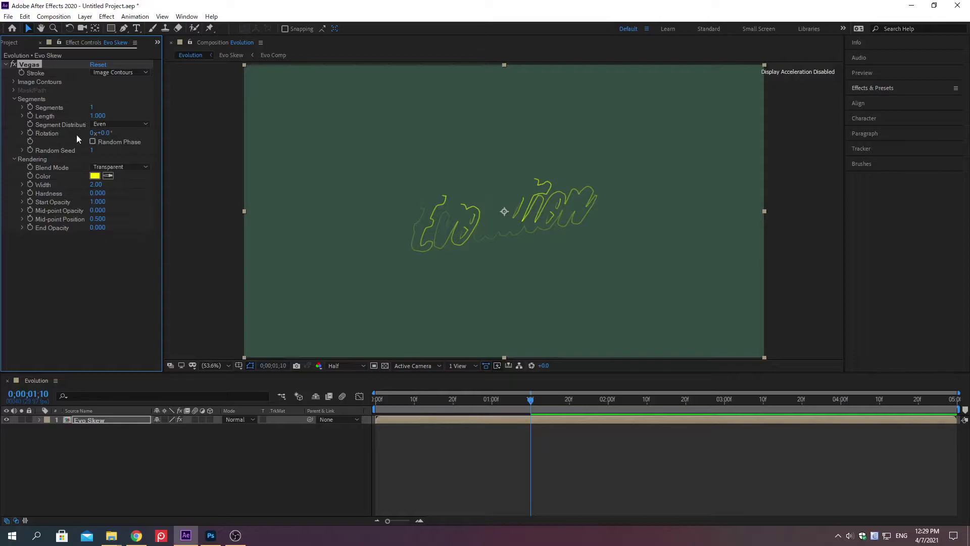
Set the Vegas effect's End Opacity to 1
right_click(54, 228)
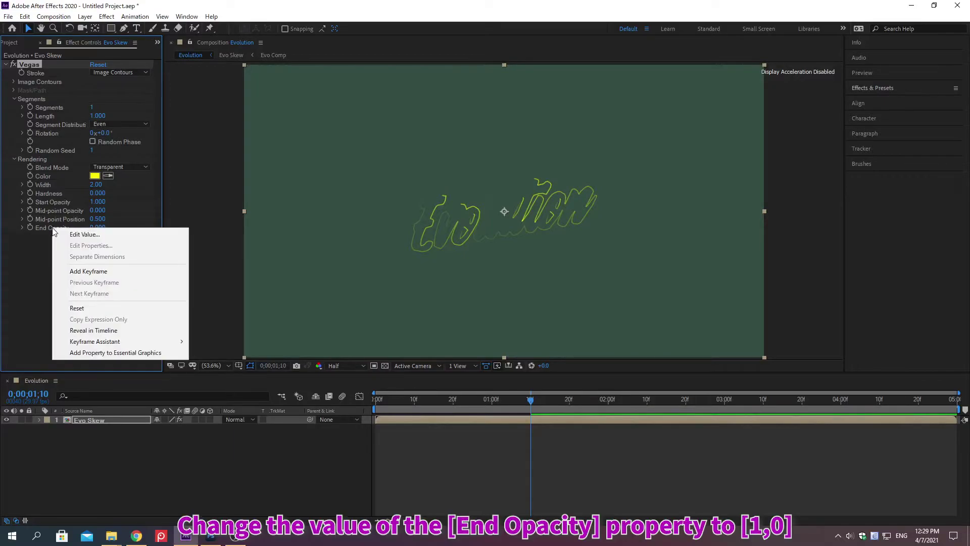
click(85, 234)
text(1)
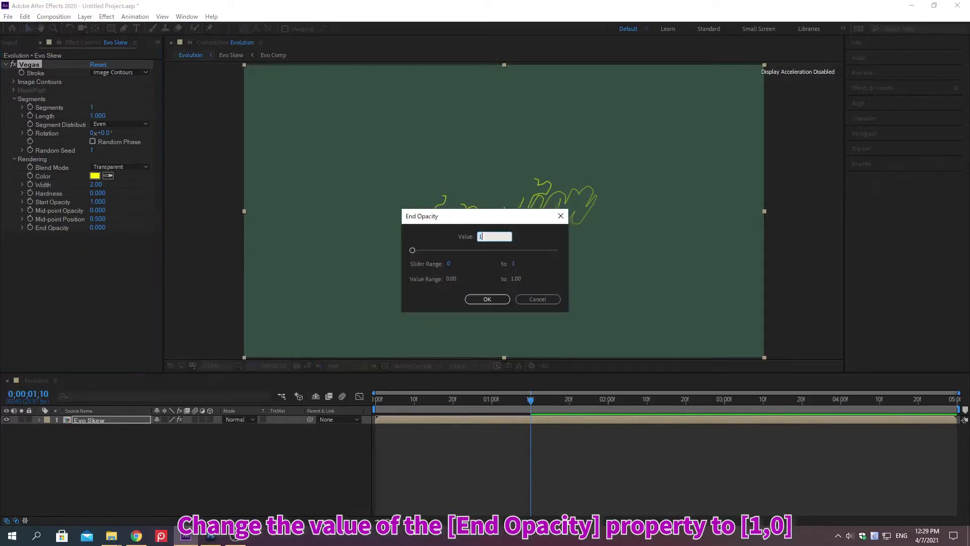
key(Return)
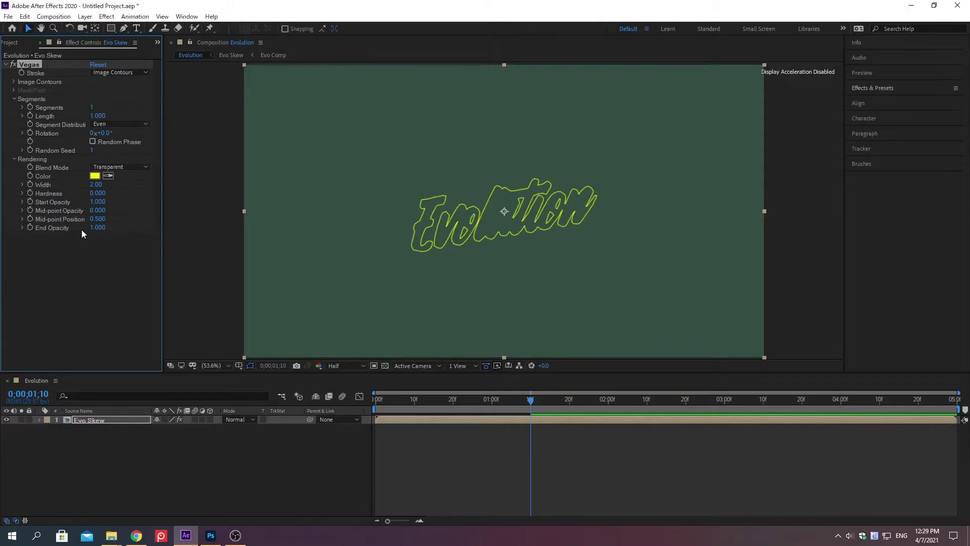
Change the Vegas stroke's Color to FDFDF8 and its Width to 4
right_click(44, 176)
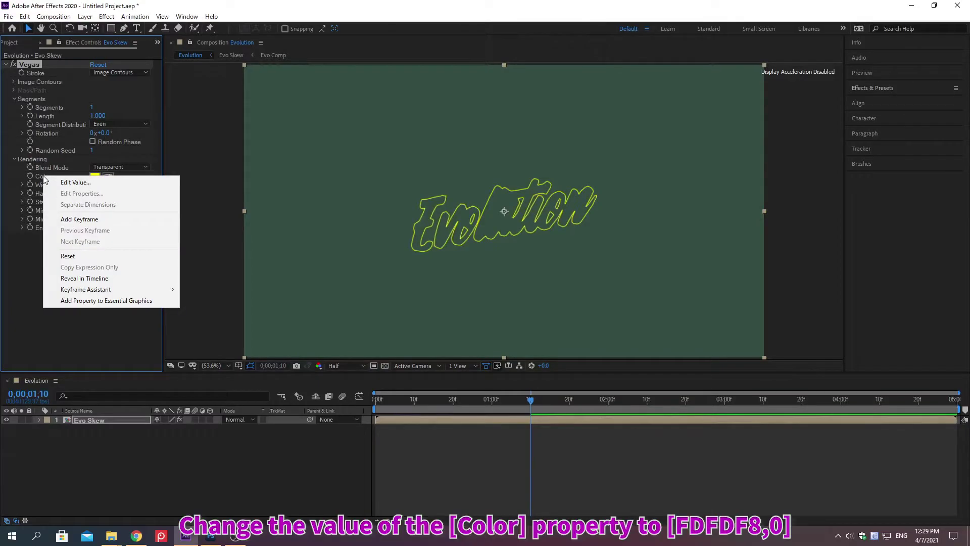
click(75, 182)
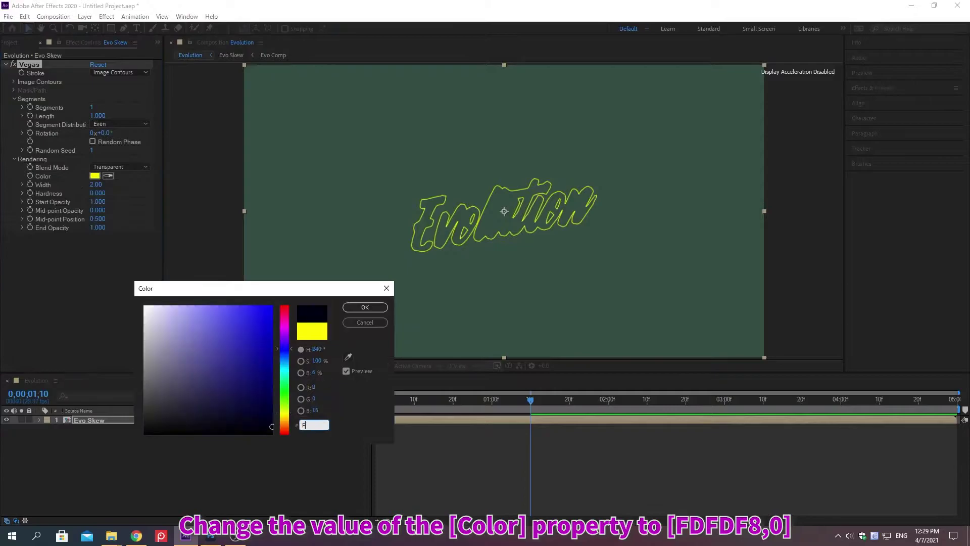
text(FDFDF8)
key(Return)
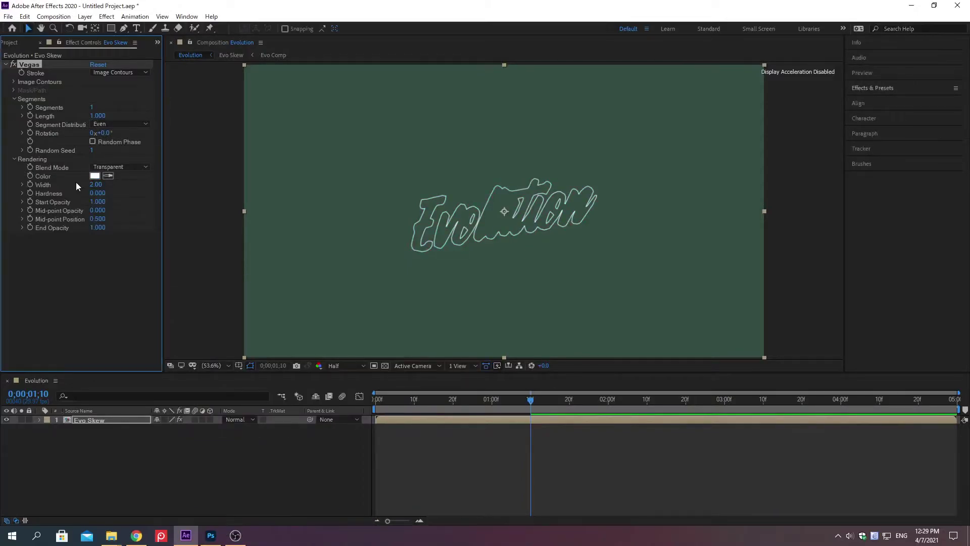
right_click(43, 185)
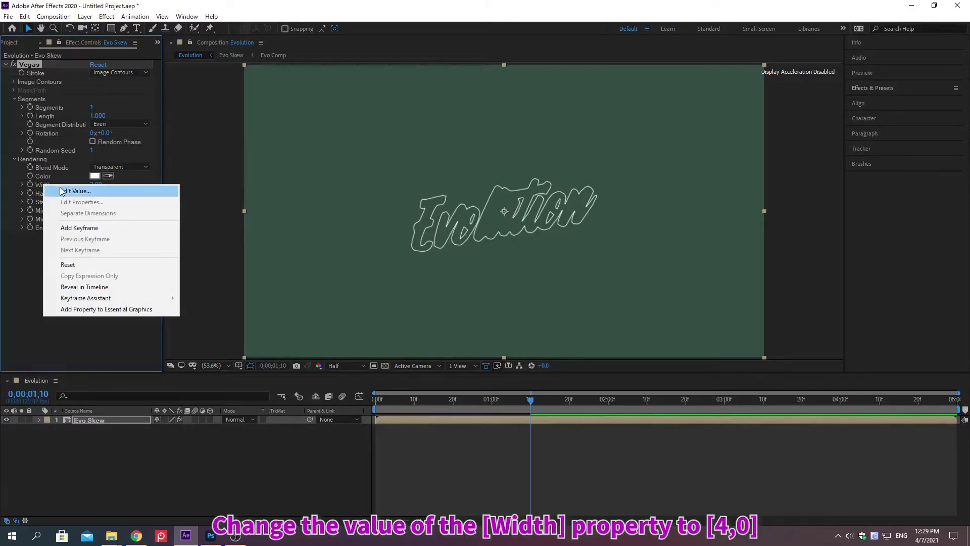
click(73, 191)
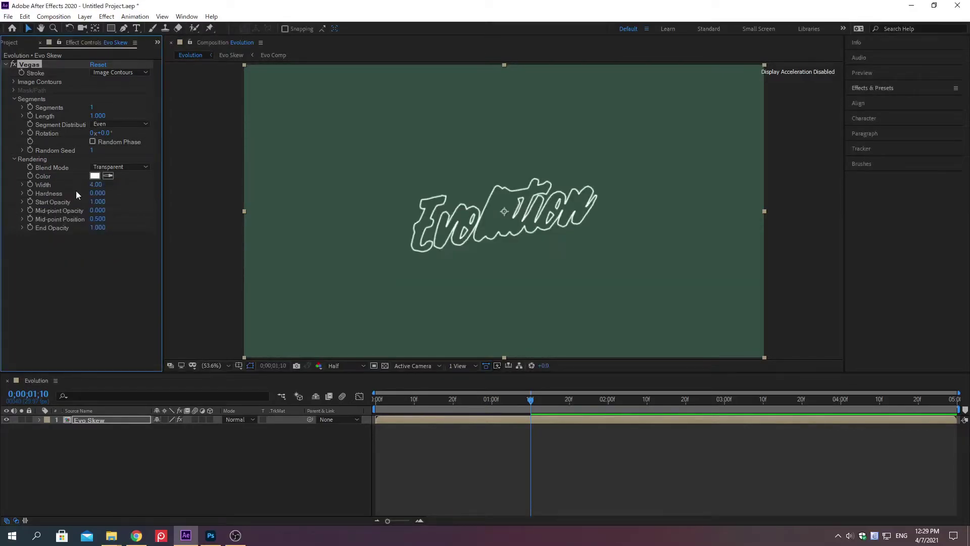
Create keyframes for the Vegas effect's Length and Rotation at 0;00;02;00
key(alt+shift+j)
text(0;00;02;00)
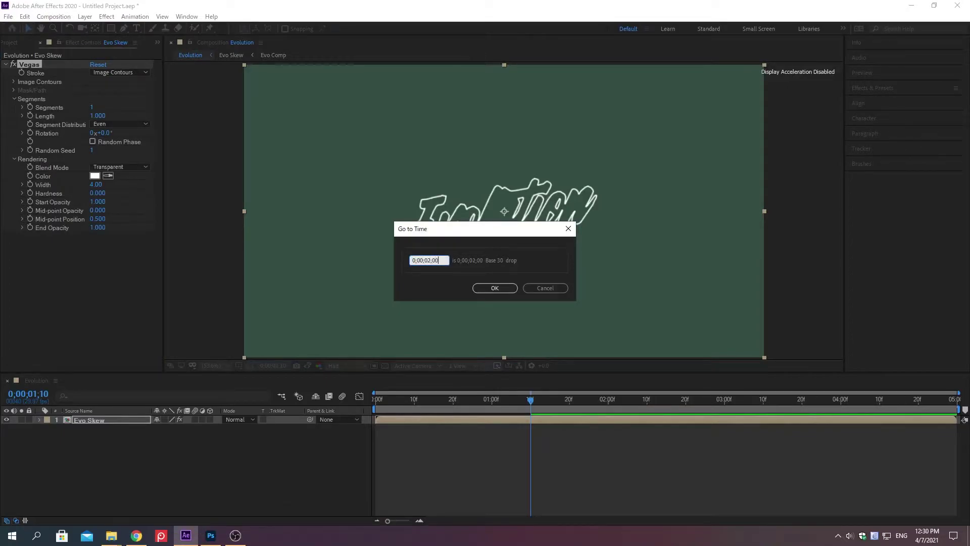
key(Return)
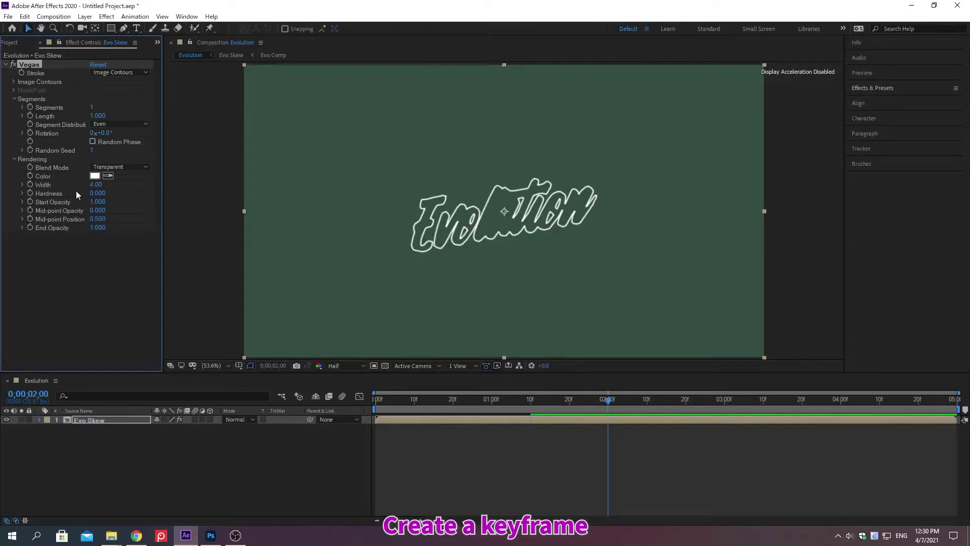
click(29, 118)
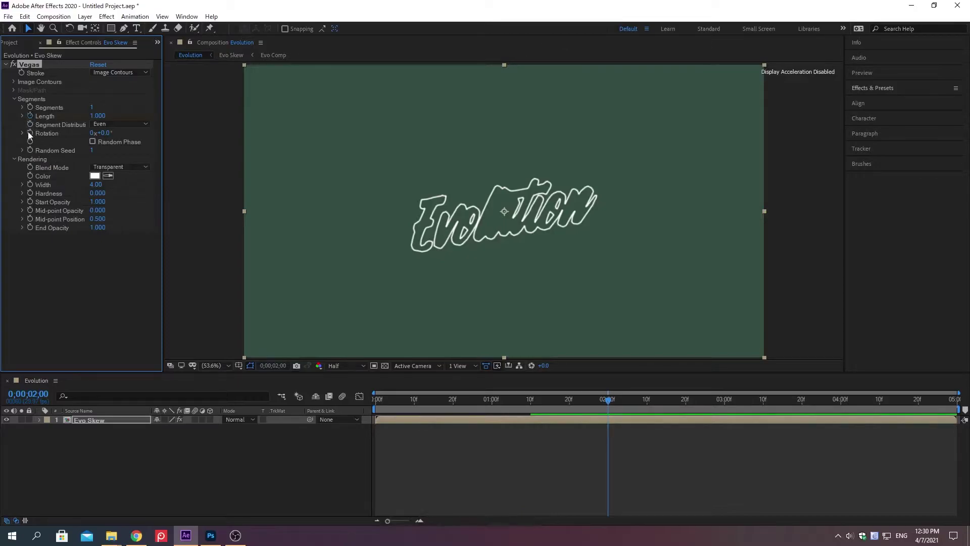
Set the Vegas effect's Length to 0 at 0;00;00;00
key(alt+shift+j)
text(0;00;00;00)
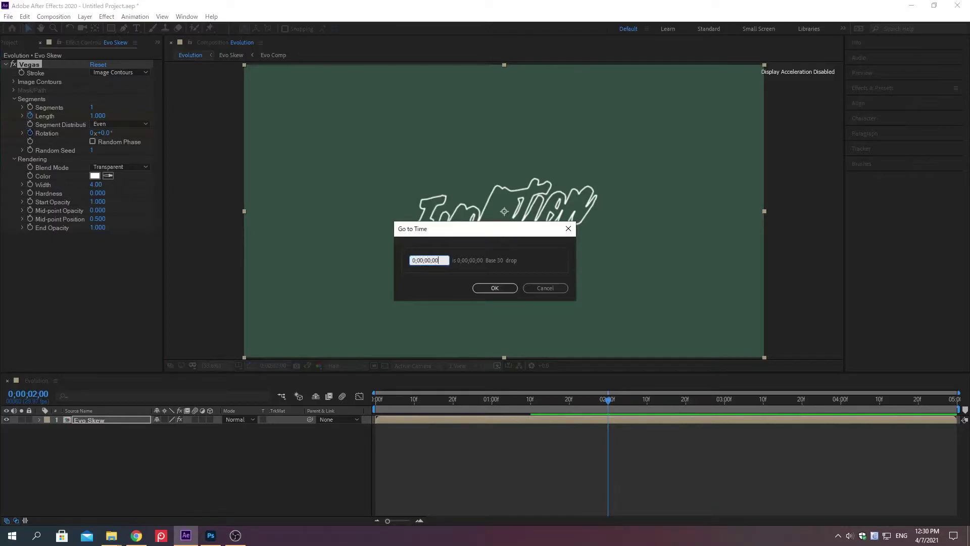
key(Return)
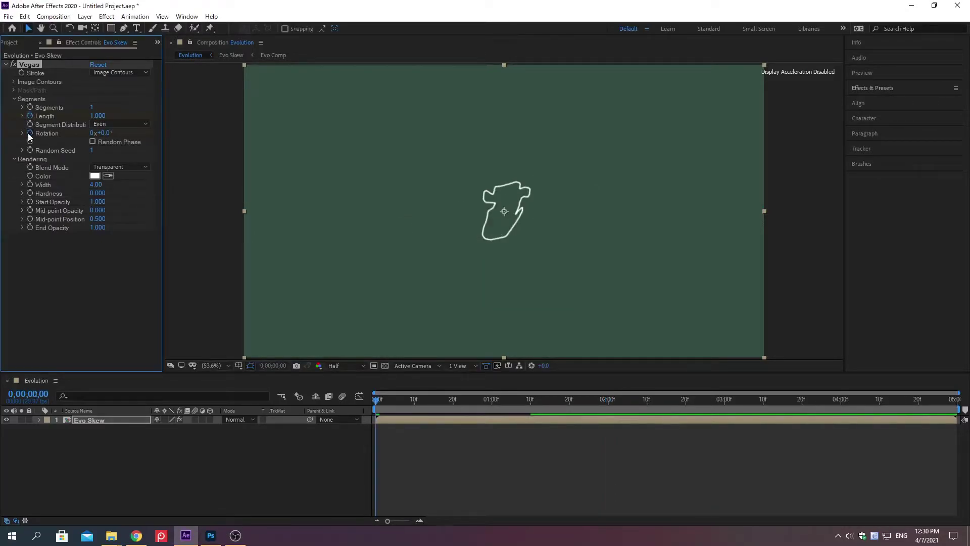
right_click(45, 119)
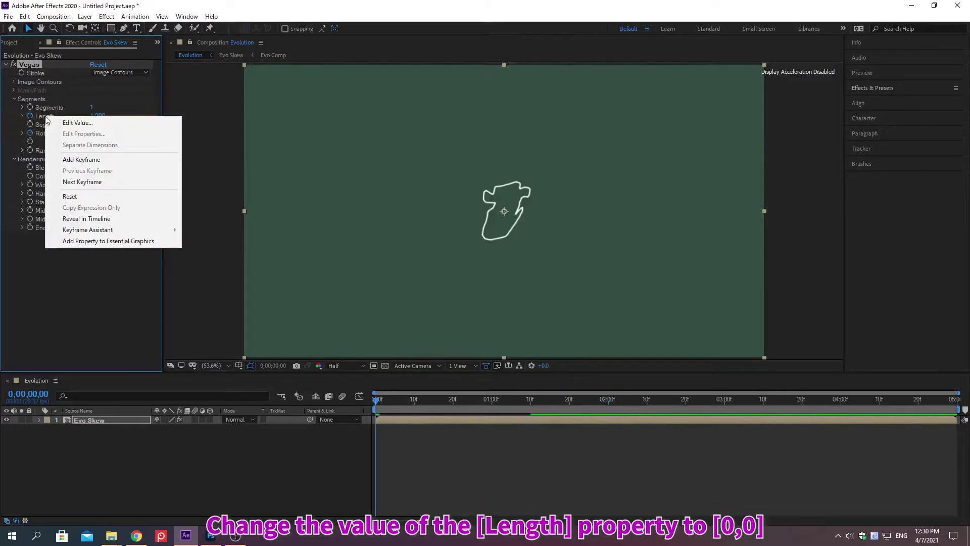
click(78, 123)
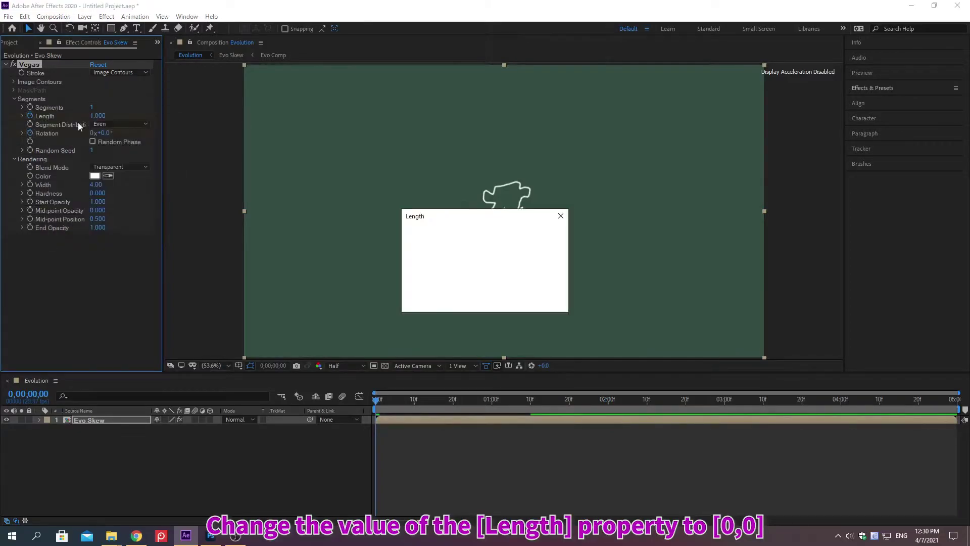
text(0)
key(Return)
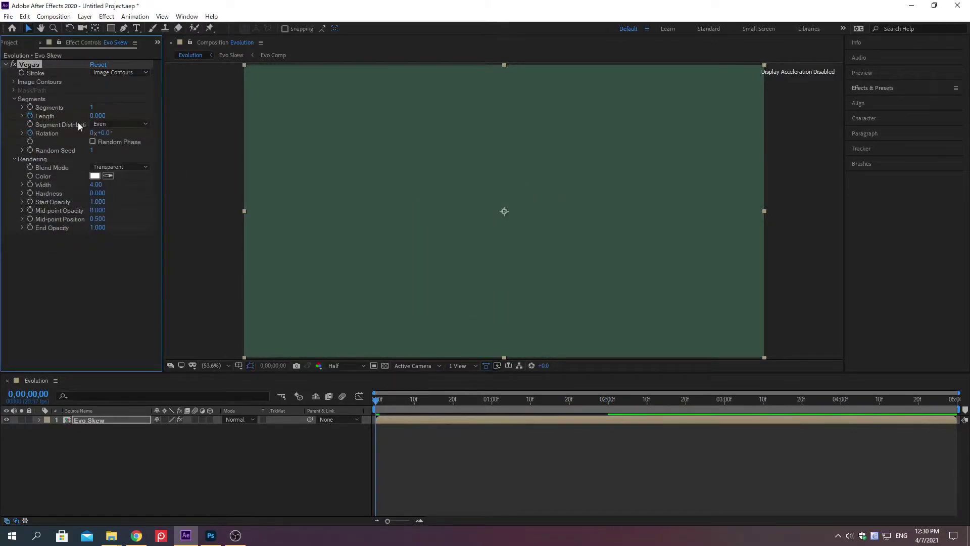
Set the Vegas effect's Rotation to -90° at the composition's start and enable Random Phase
right_click(47, 132)
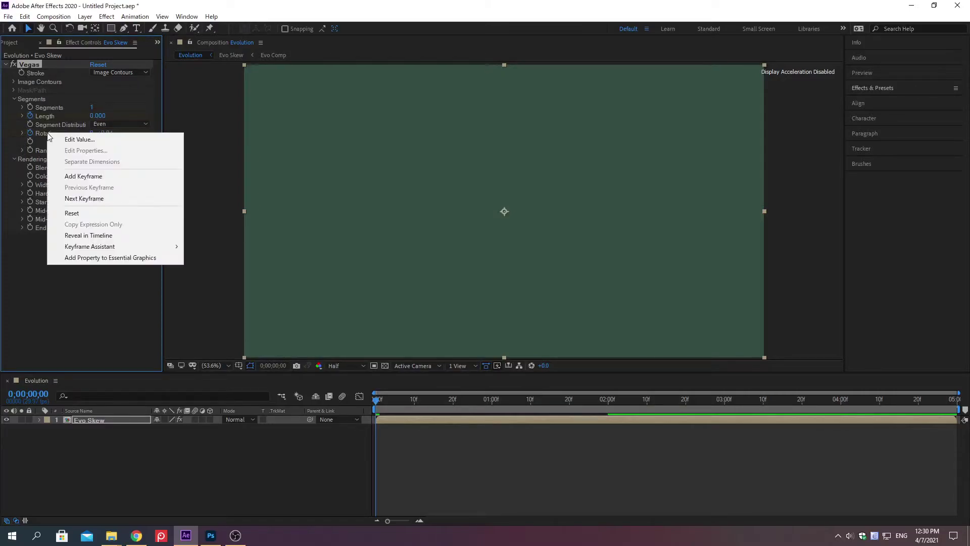
click(79, 140)
text(-90)
key(Return)
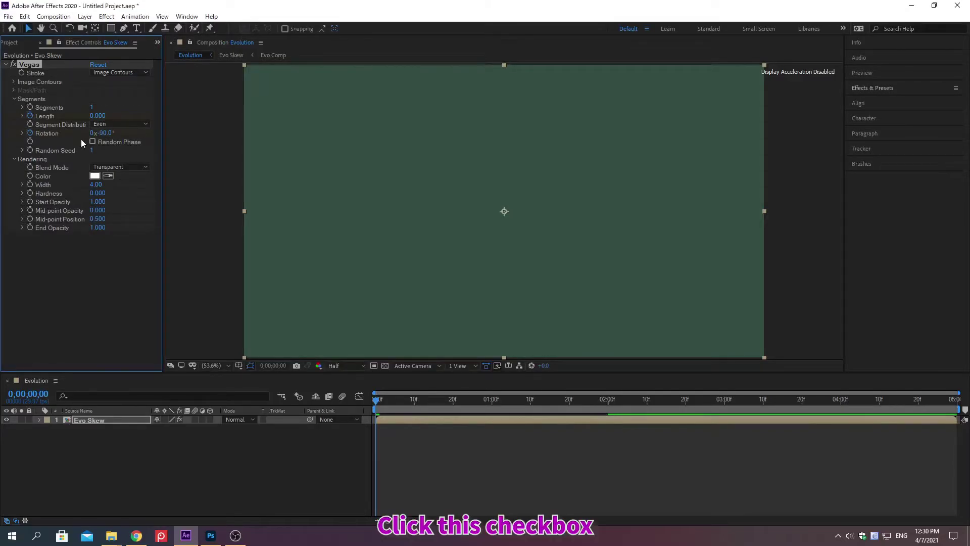
click(93, 142)
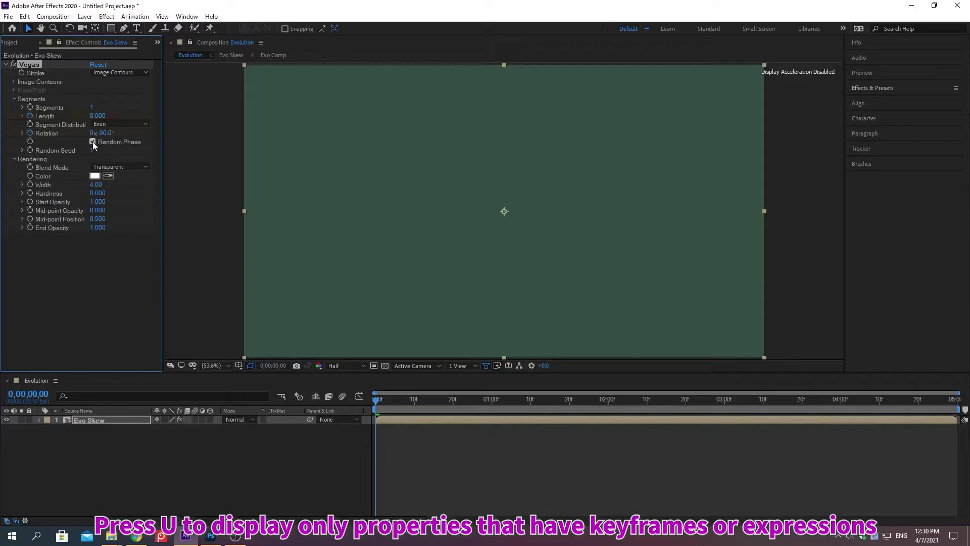
Apply Easy Ease to all Length and Rotation keyframes of the Vegas effect, then collapse and deselect the Evo Skew layer
key(u)
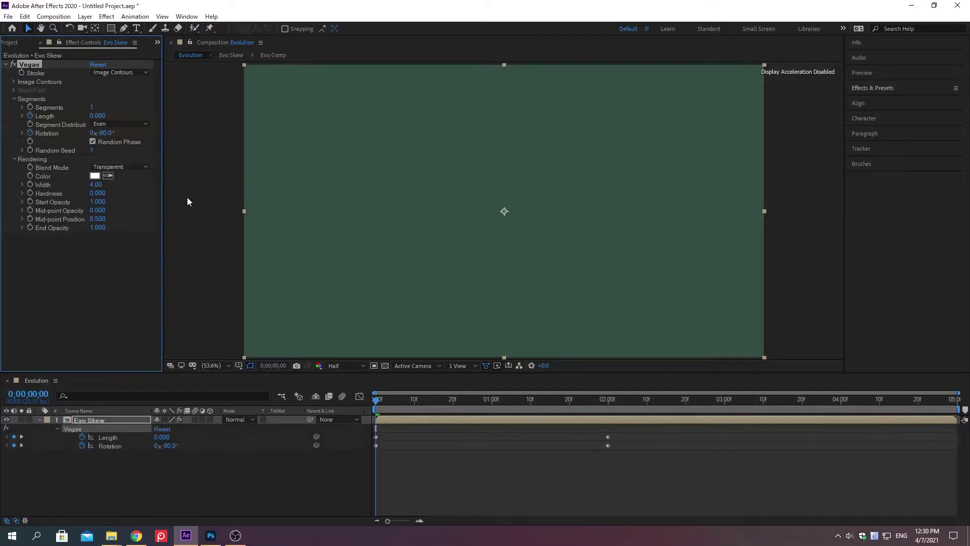
drag(612, 450, 374, 437)
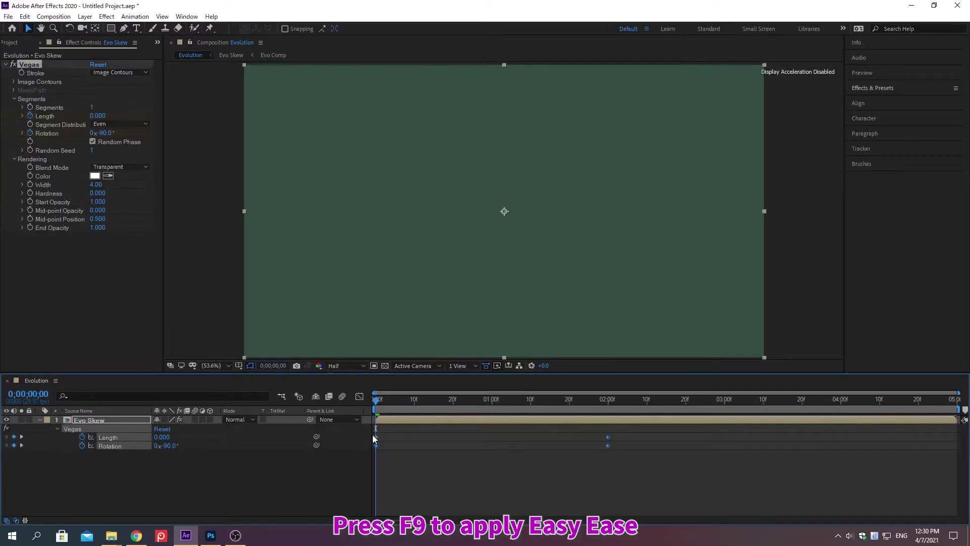
key(F9)
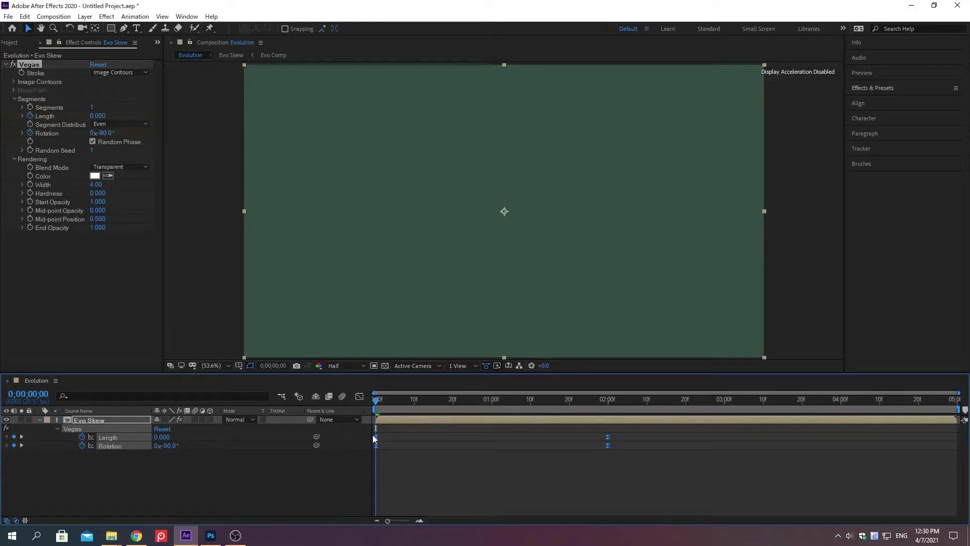
key(u)
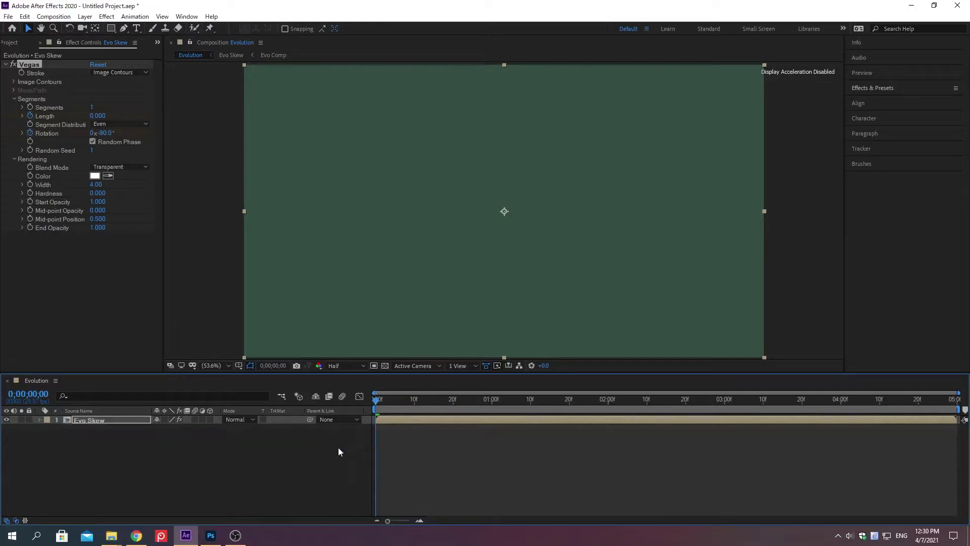
click(182, 505)
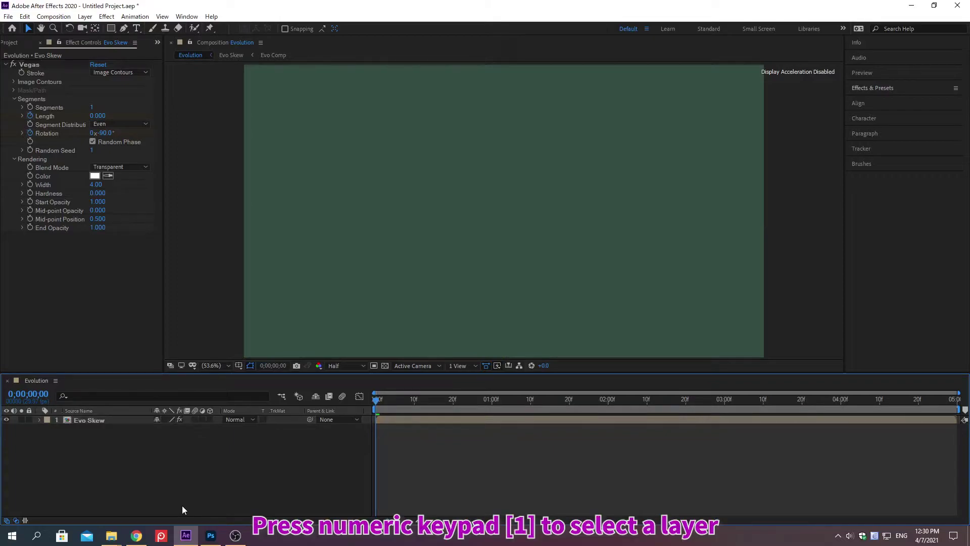
Duplicate the Evo Skew layer and rename the upper copy as Text Cyan
key(KP_1)
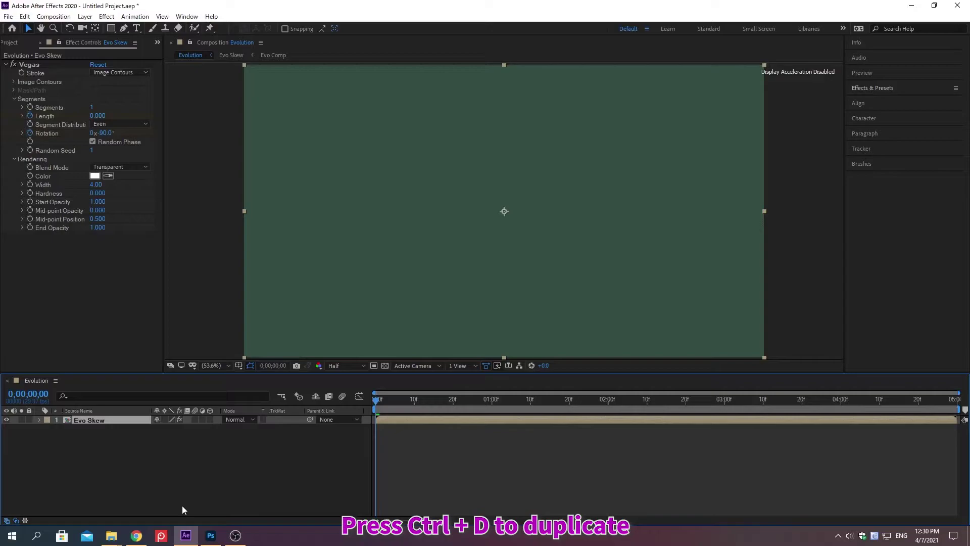
key(ctrl+d)
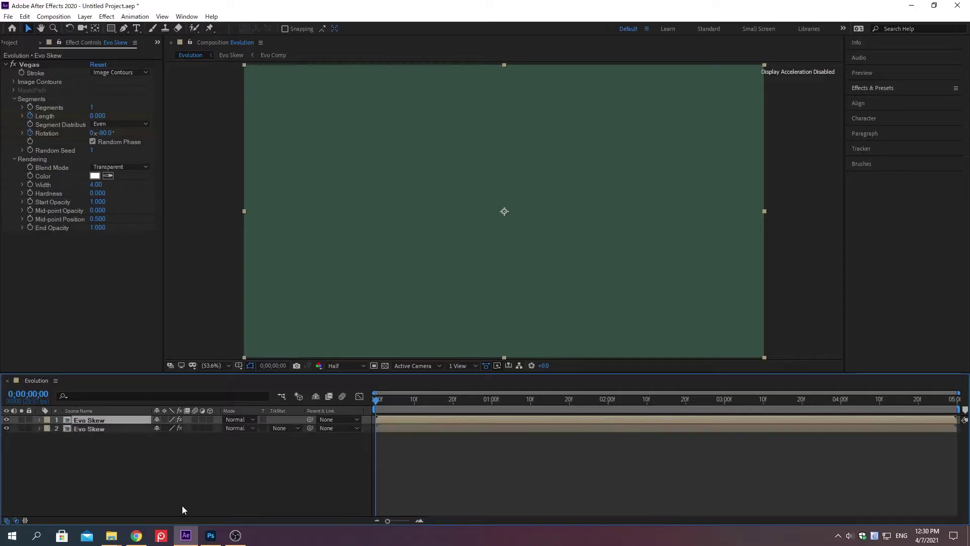
key(Return)
text(Text Cyan)
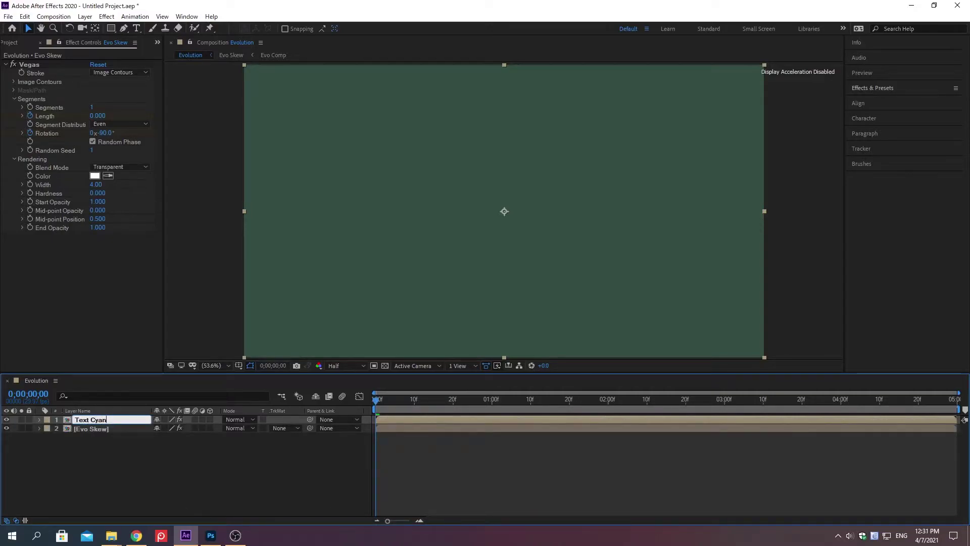
key(Return)
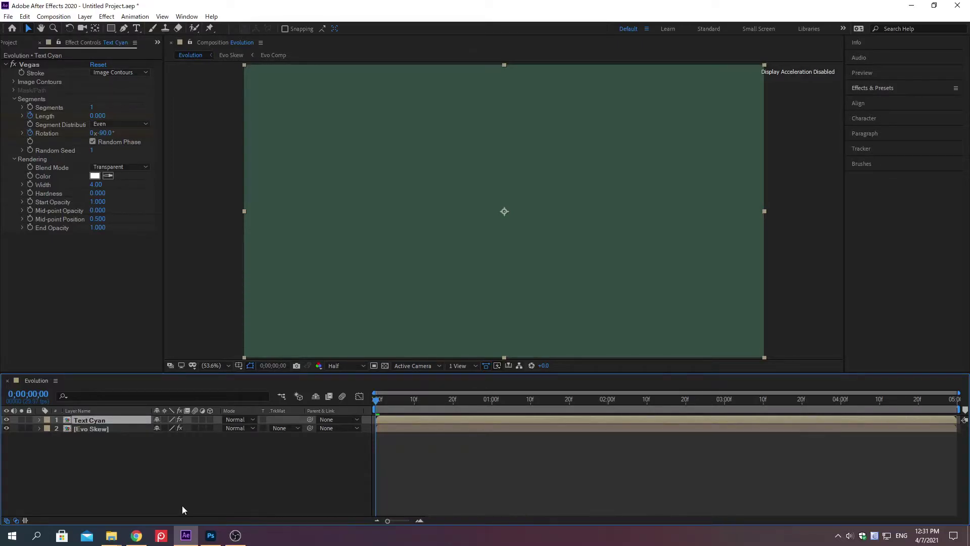
Rename the lower Evo Skew layer as Text White
key(KP_2)
key(Return)
text(Text White)
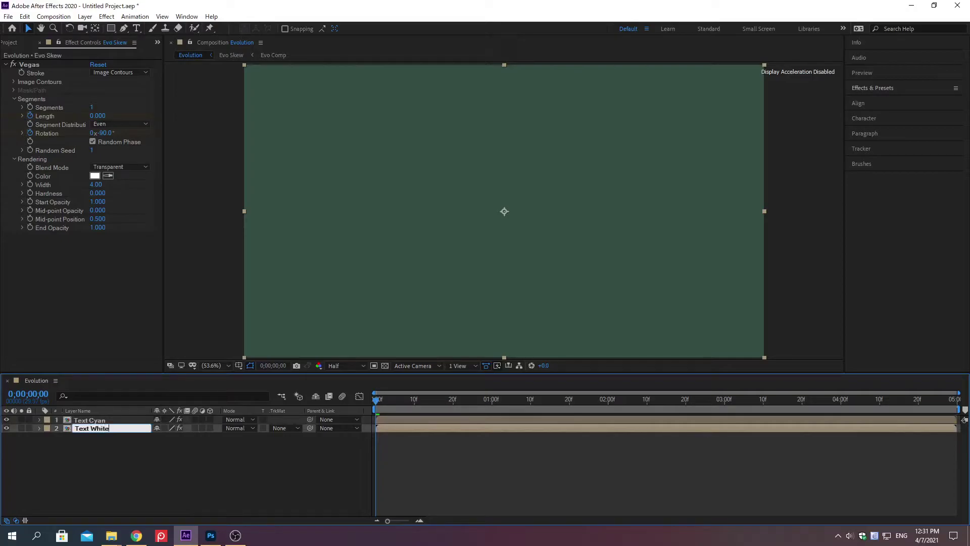
key(Return)
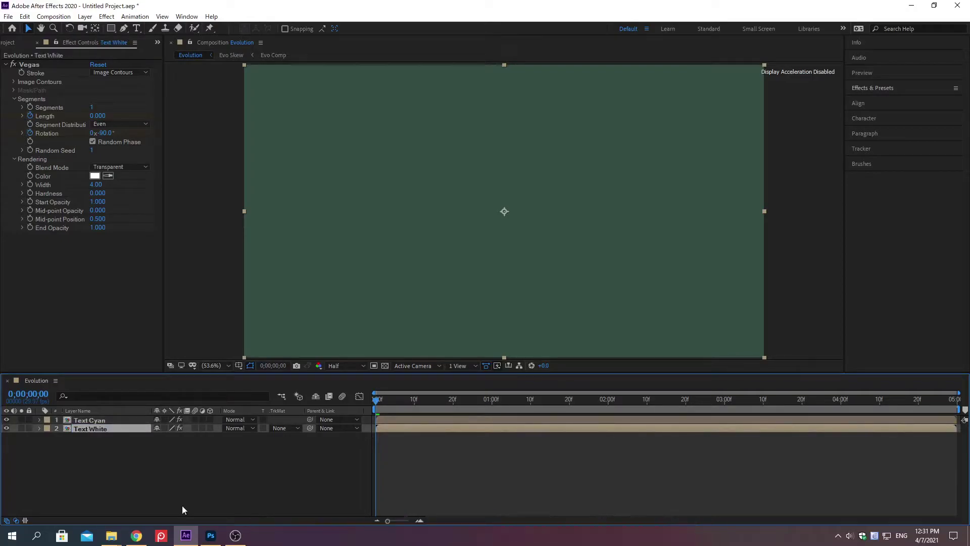
Set the Vegas effect's Color on the Text Cyan layer to hex 08C5D1
key(KP_1)
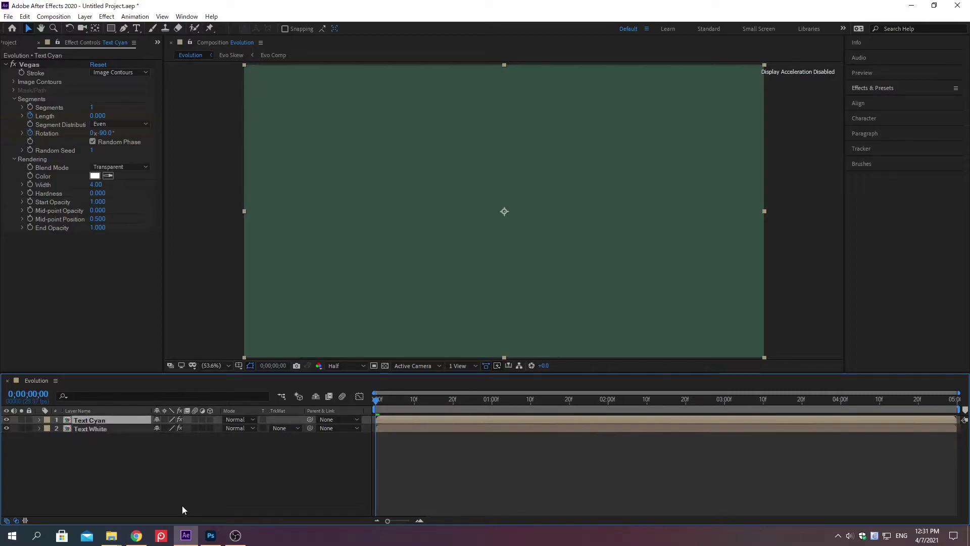
right_click(44, 177)
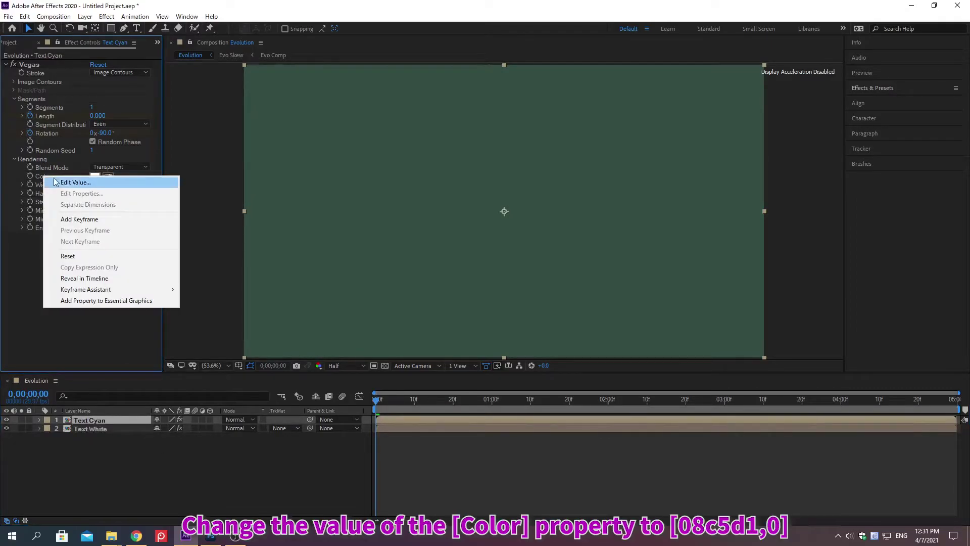
click(76, 184)
text(d9d6)
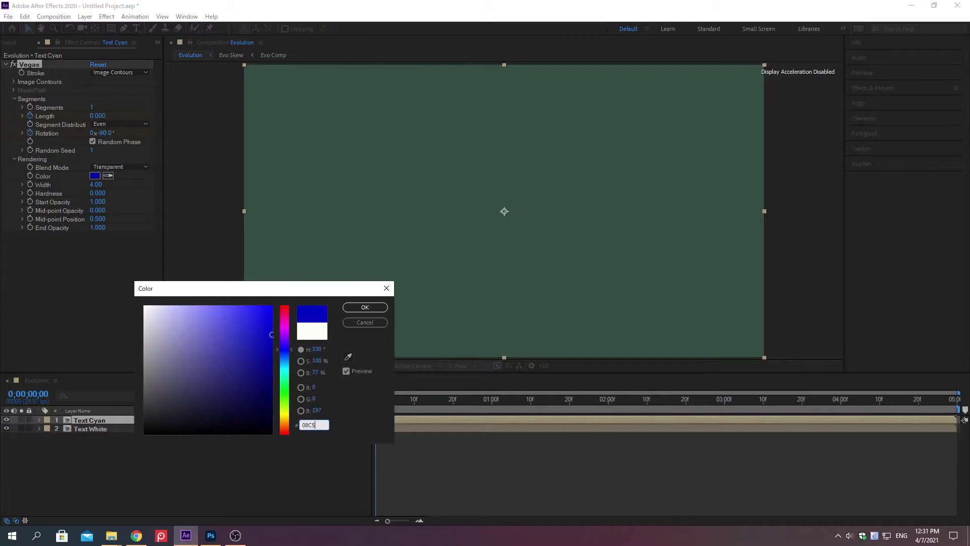
key(Return)
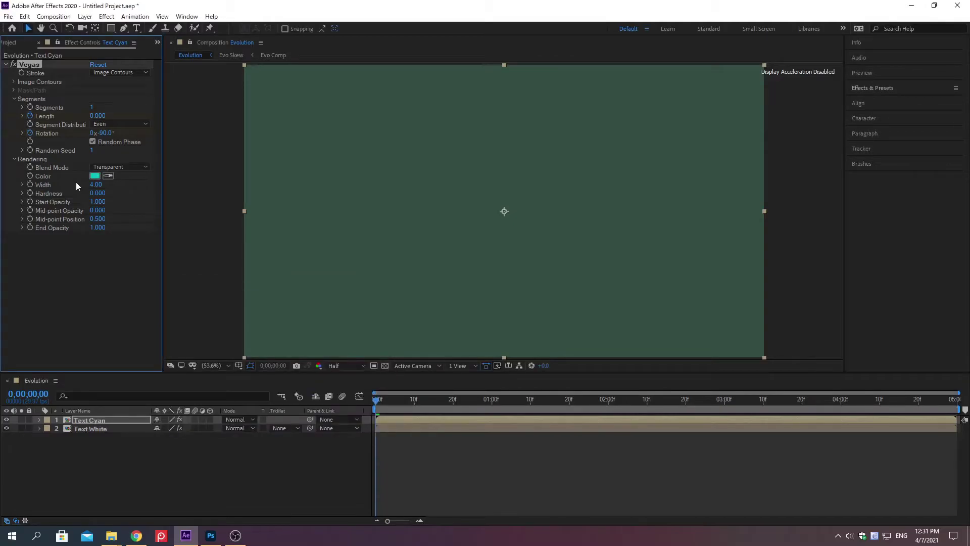
Set the Vegas effect's Random Seed to 2 and Width to 6 on the Text Cyan layer
right_click(56, 150)
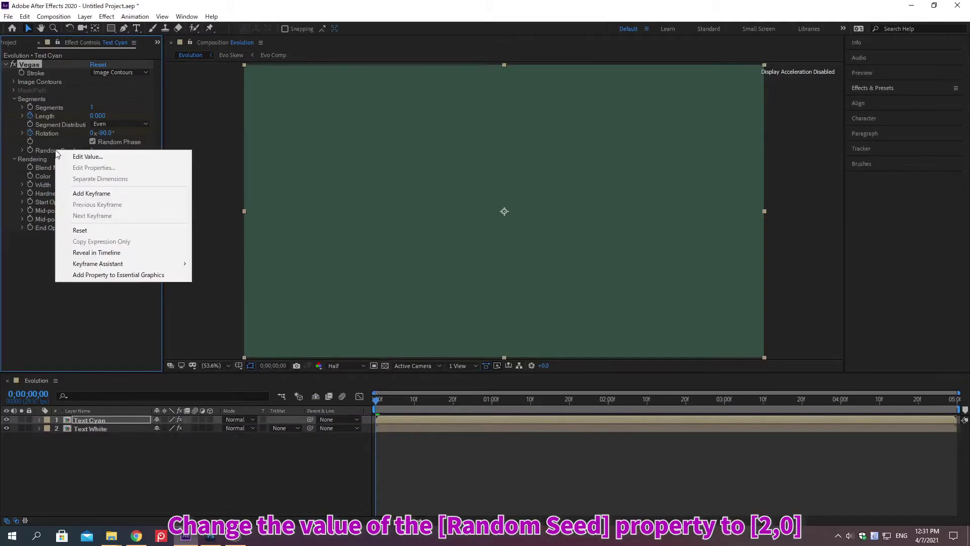
click(89, 158)
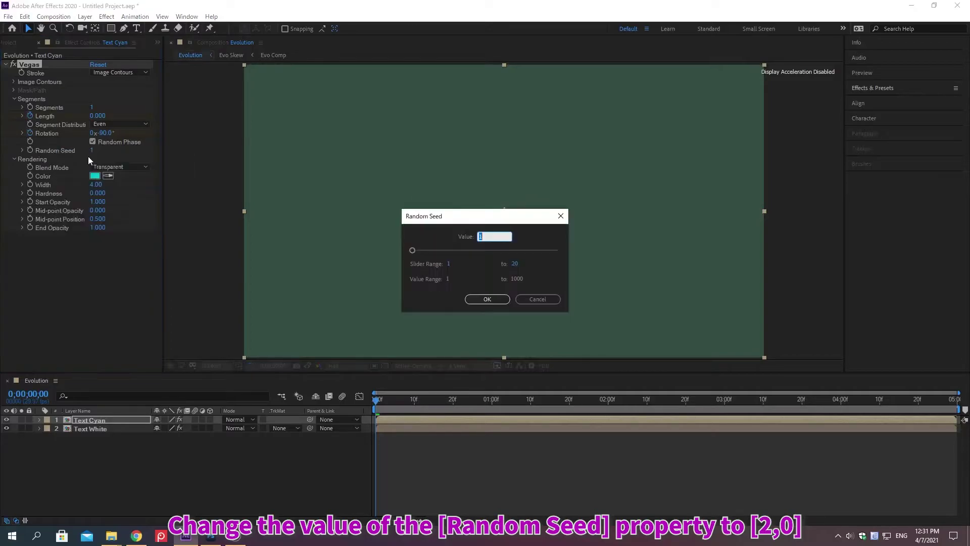
text(2)
key(Return)
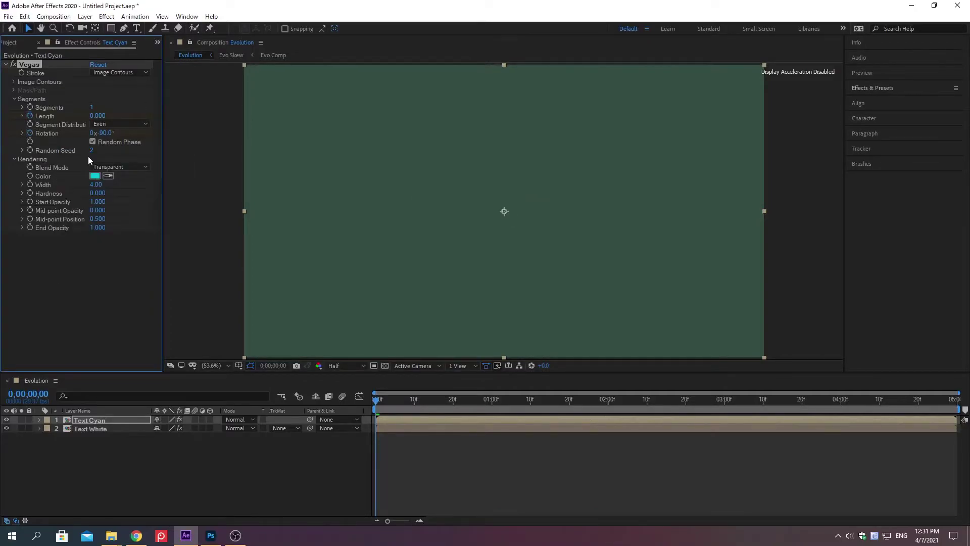
right_click(44, 186)
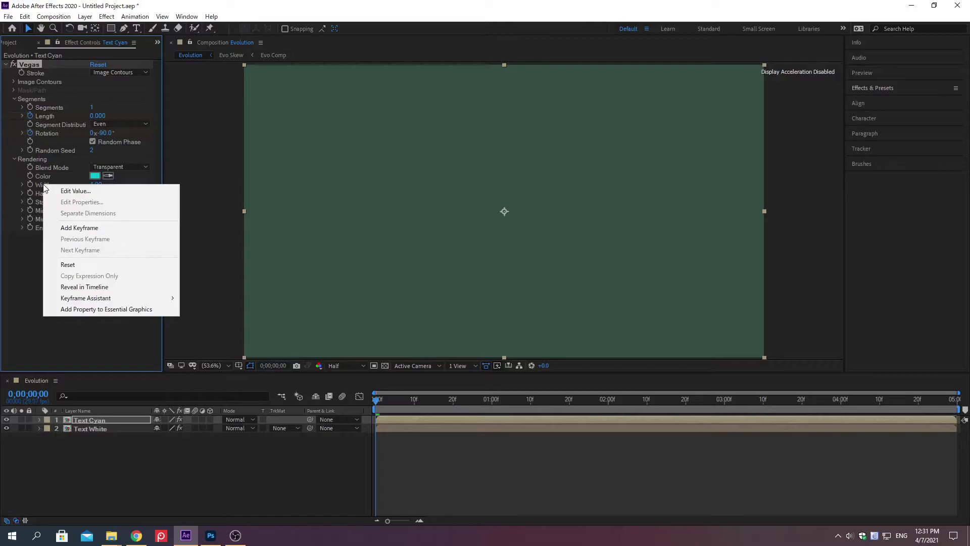
click(75, 192)
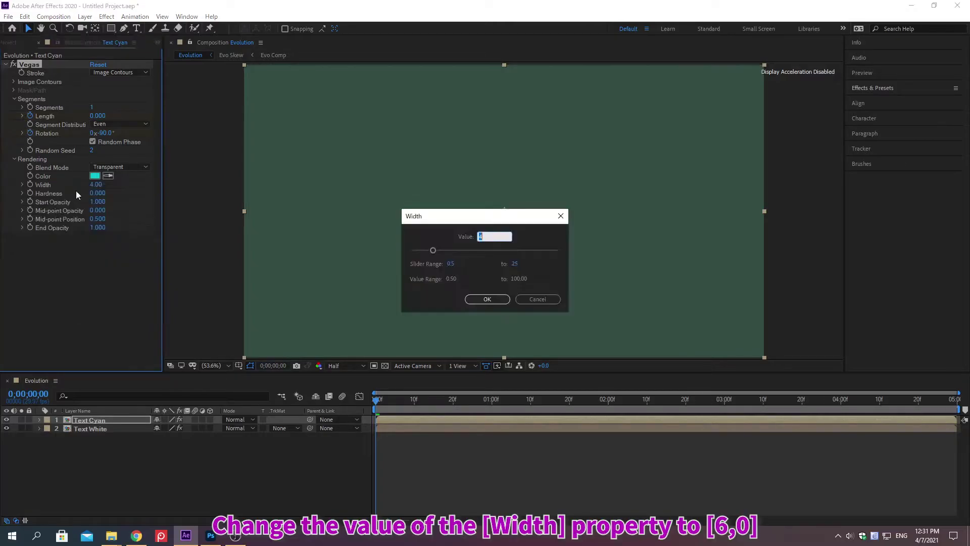
text(6)
key(Return)
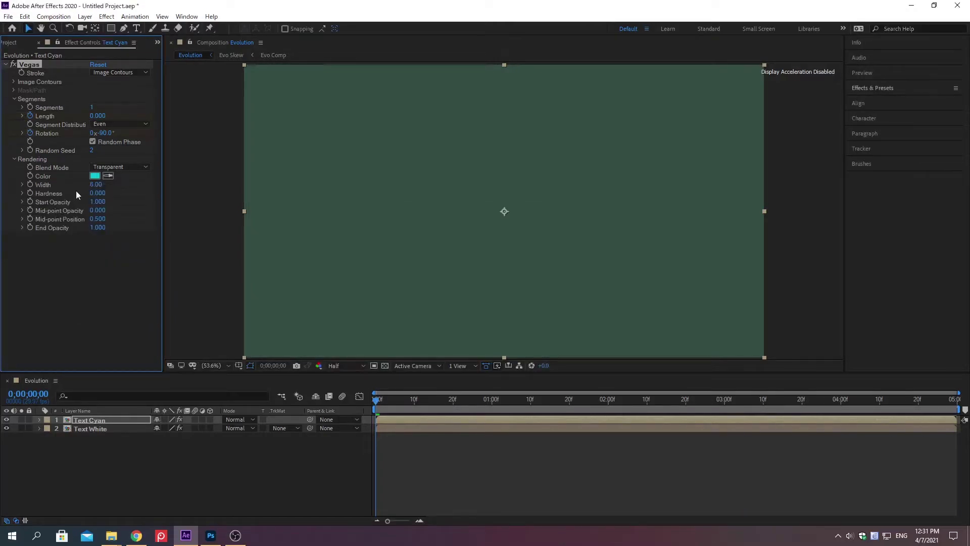
Move the Text Cyan layer so that its In point starts at 0;00;00;05, and deselect it
key(alt+shift+j)
text(0:0)
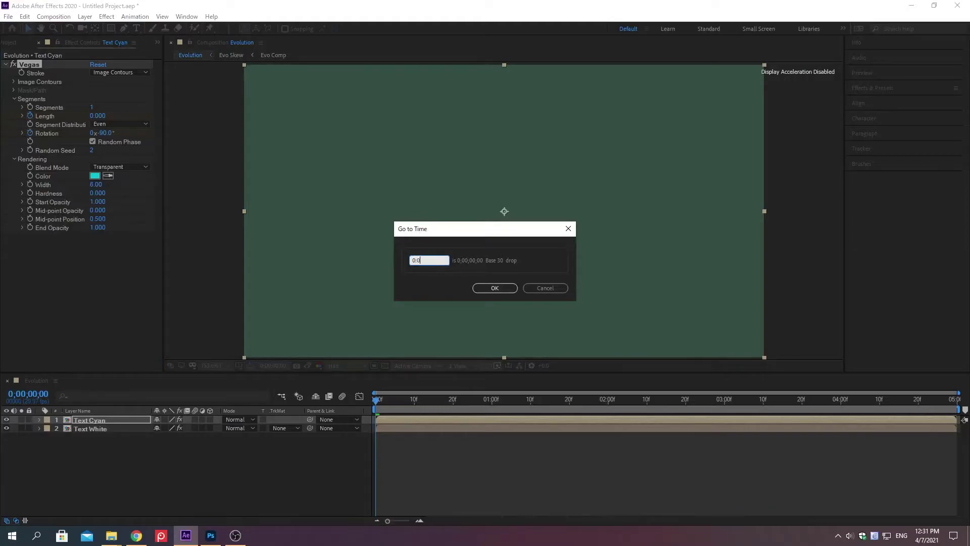
text(0:05)
key(Return)
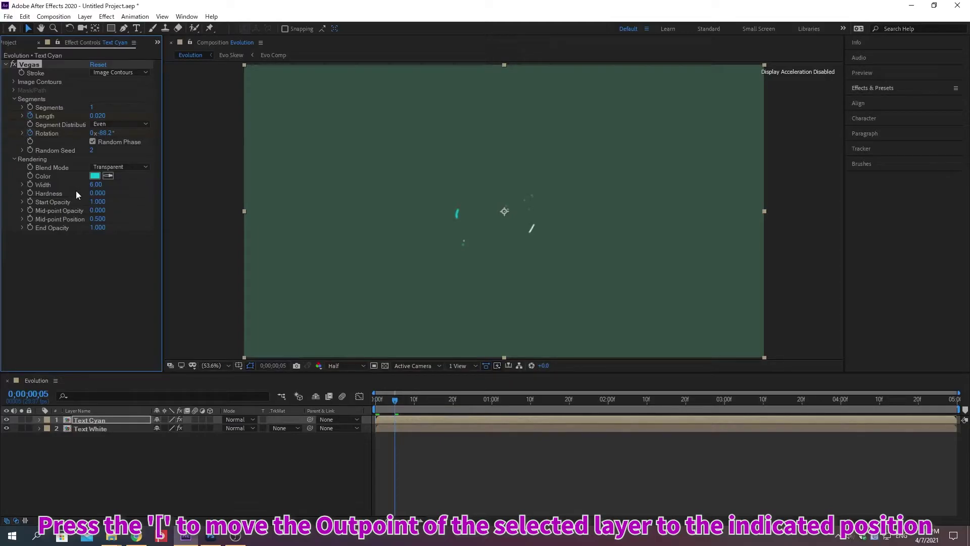
key(bracketleft)
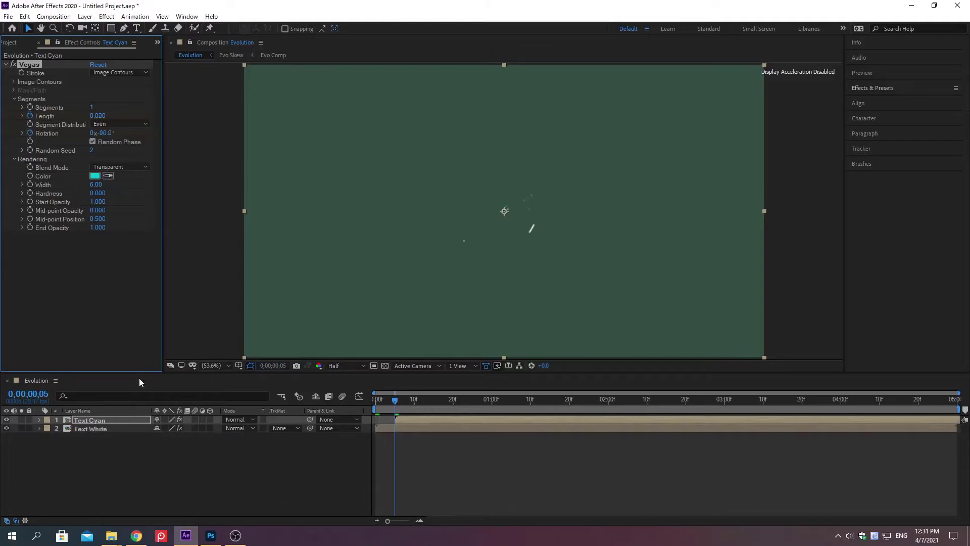
click(182, 506)
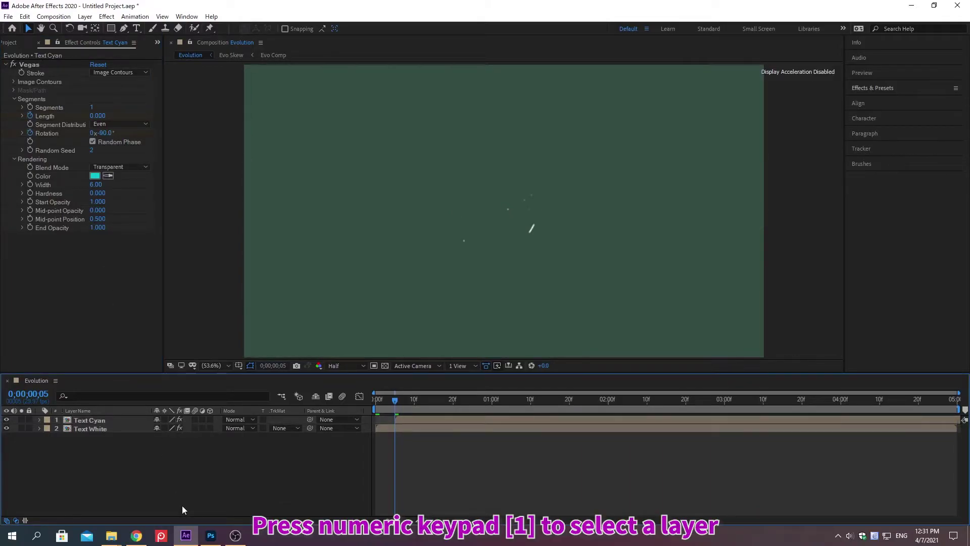
Duplicate the Text Cyan layer and move the copy's In point to 0;00;00;10
key(KP_1)
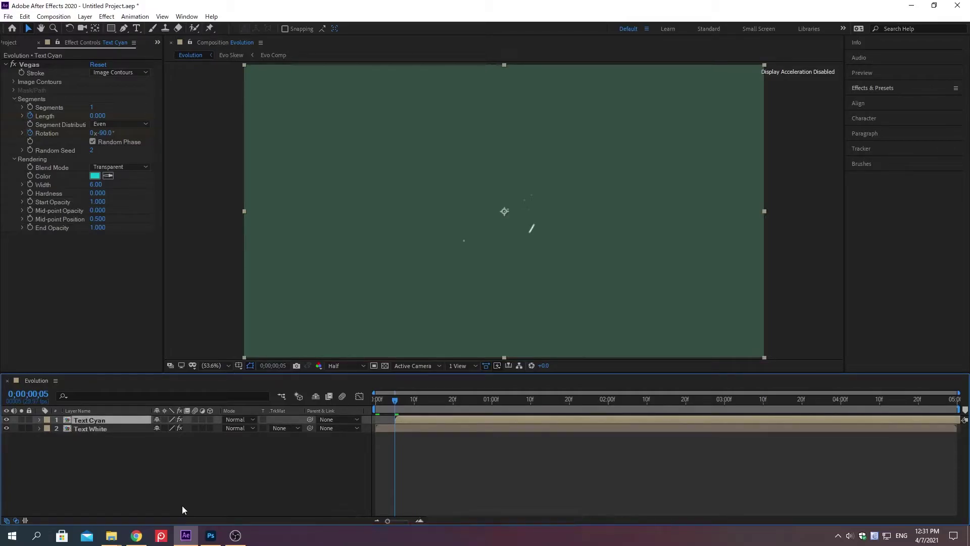
key(ctrl+d)
key(alt+shift+j)
text(0:00)
text(:010)
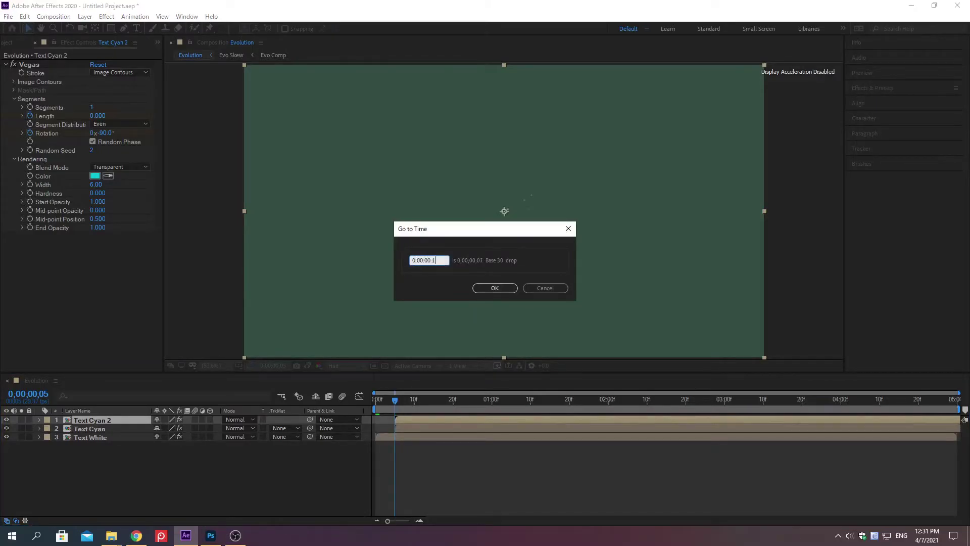
key(Return)
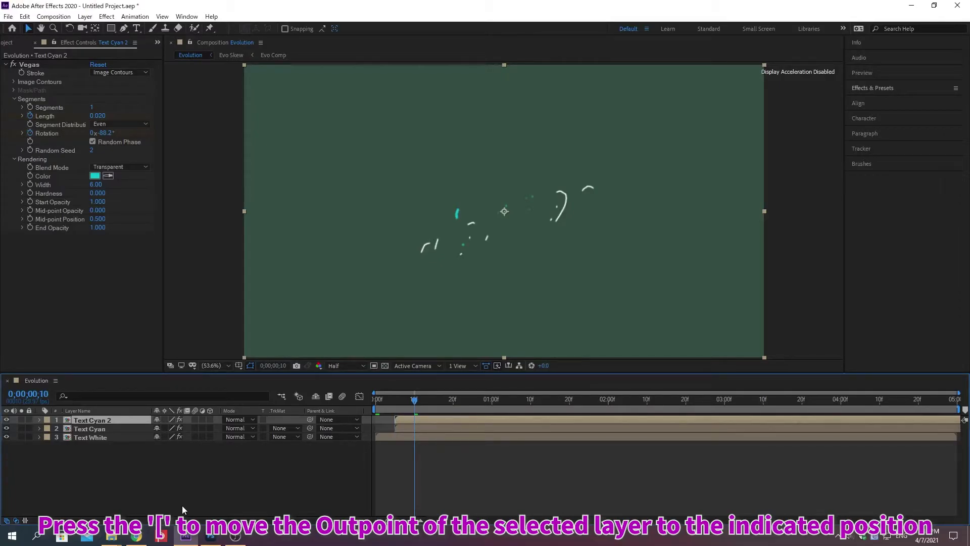
key(bracketleft)
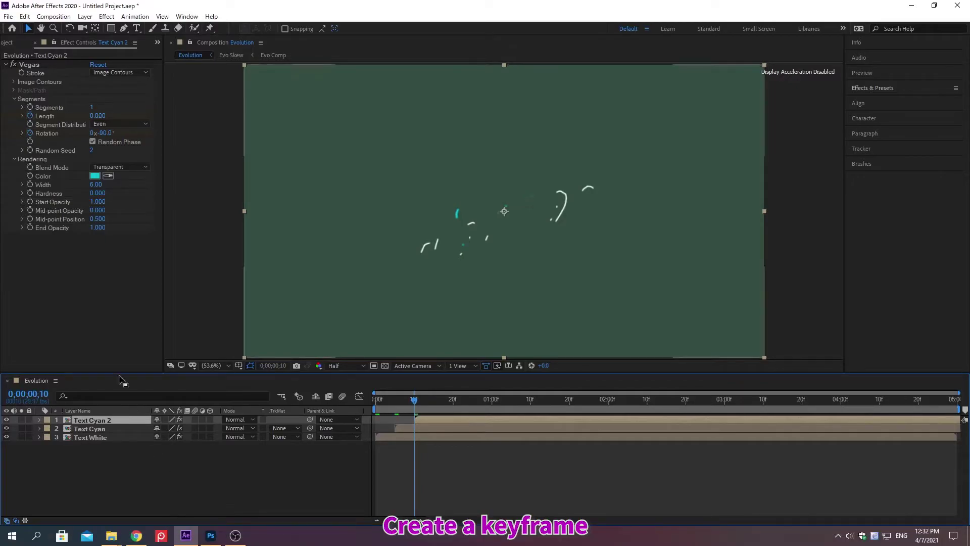
Keyframe the Vegas effect's Width on Text Cyan 2 at 0;00;00;10, and set it to 11 at 0;00;02;00
click(28, 184)
key(alt+shift+j)
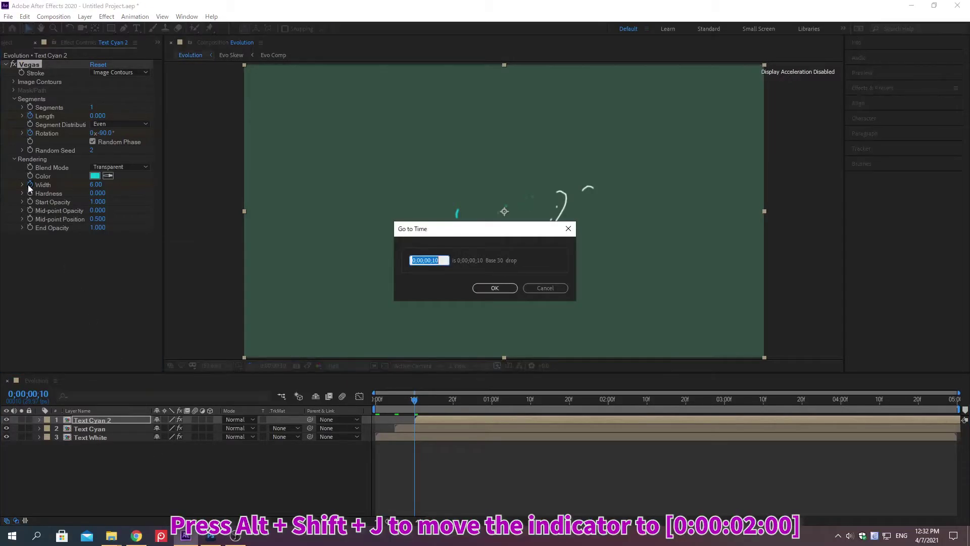
text(0:00:02:00)
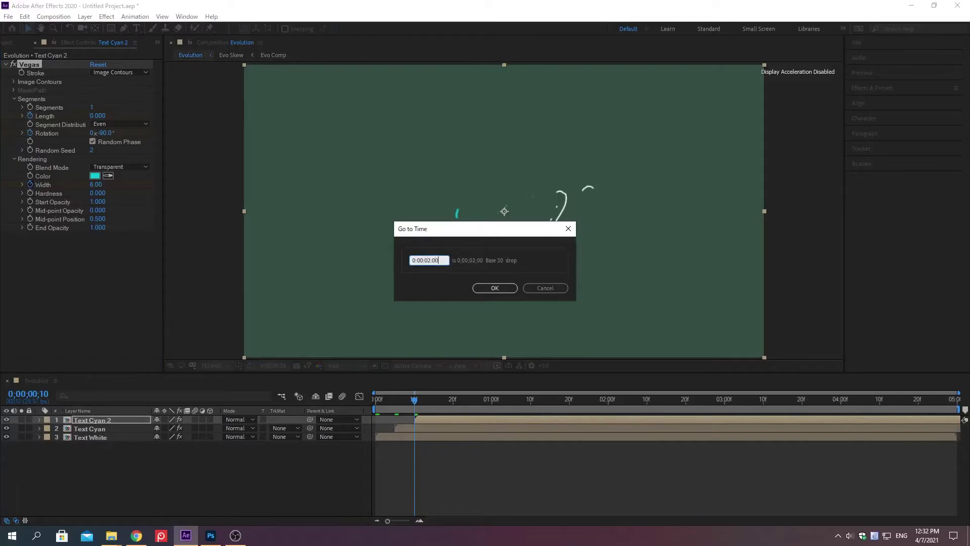
key(Return)
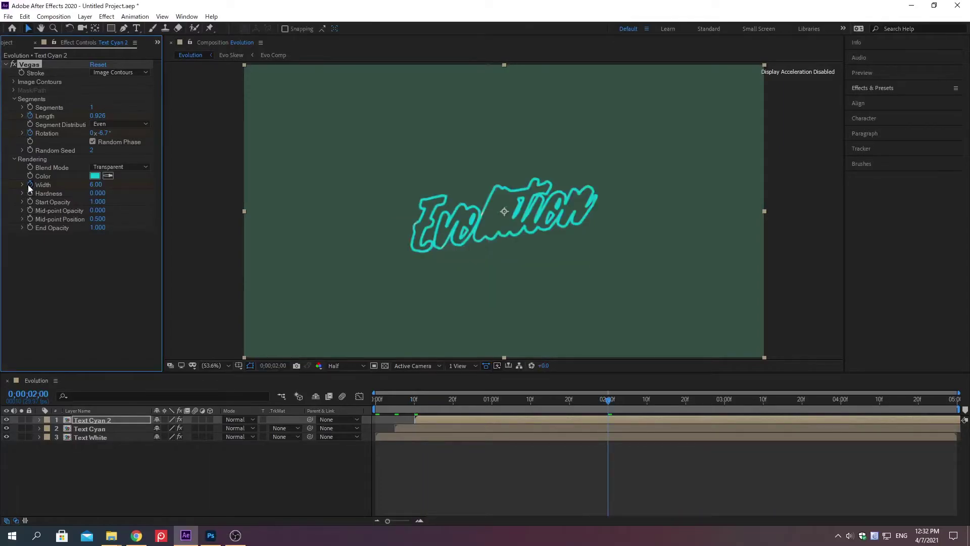
right_click(43, 185)
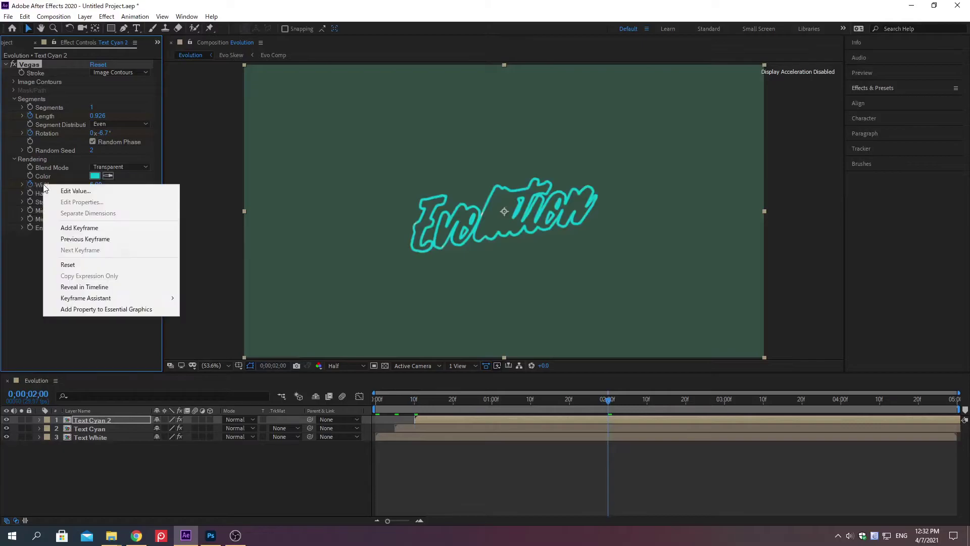
click(70, 191)
text(11)
key(Return)
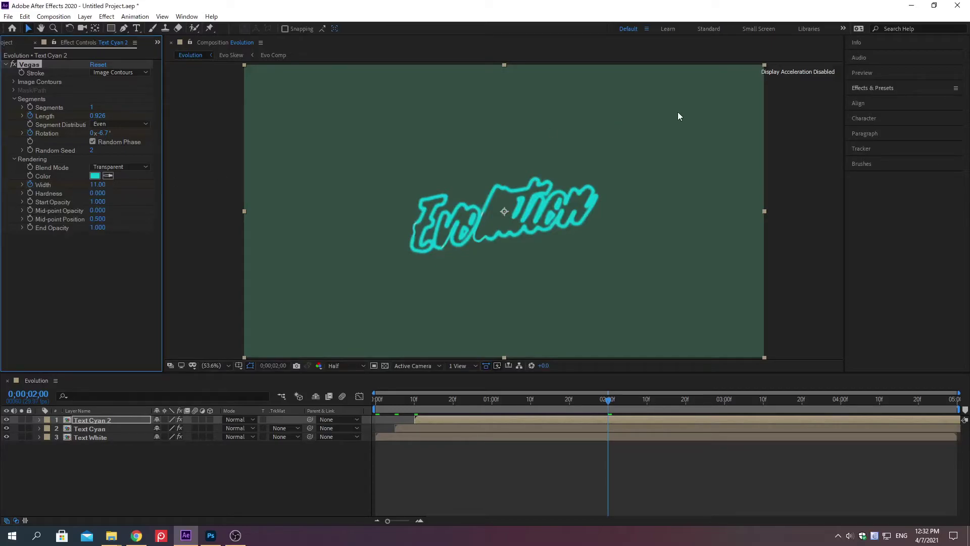
Apply the Minimax effect to the Text Cyan 2 layer and place it above Vegas in the effect order
click(873, 88)
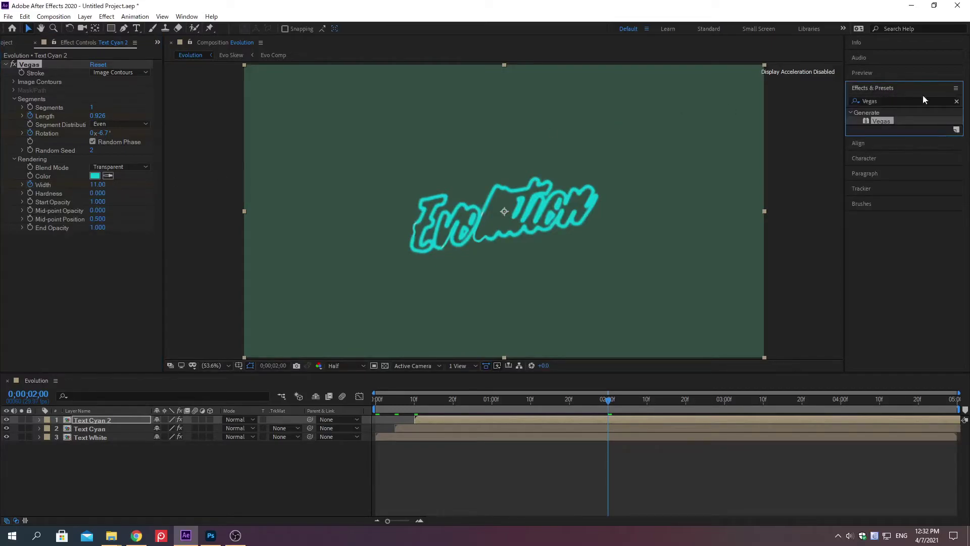
click(957, 101)
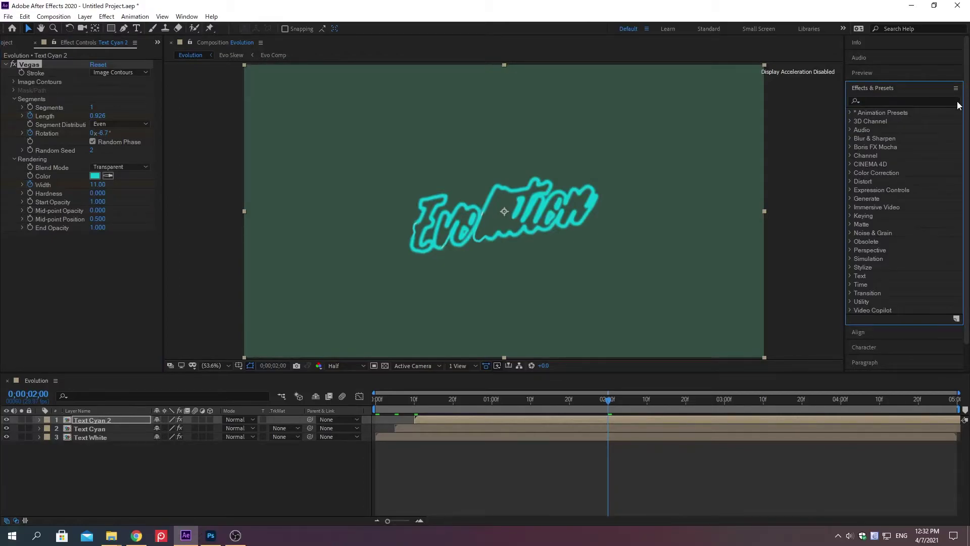
click(873, 100)
text(Minimax)
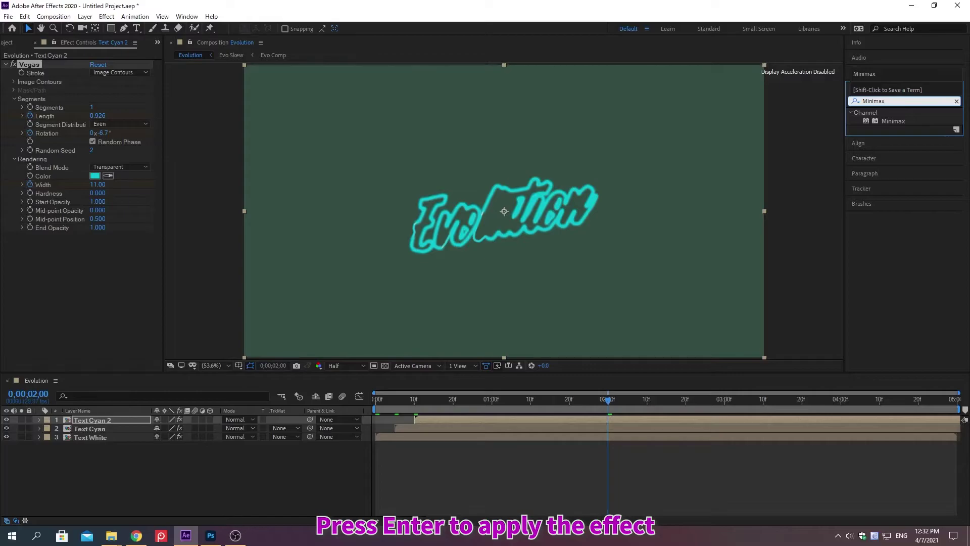
key(Return)
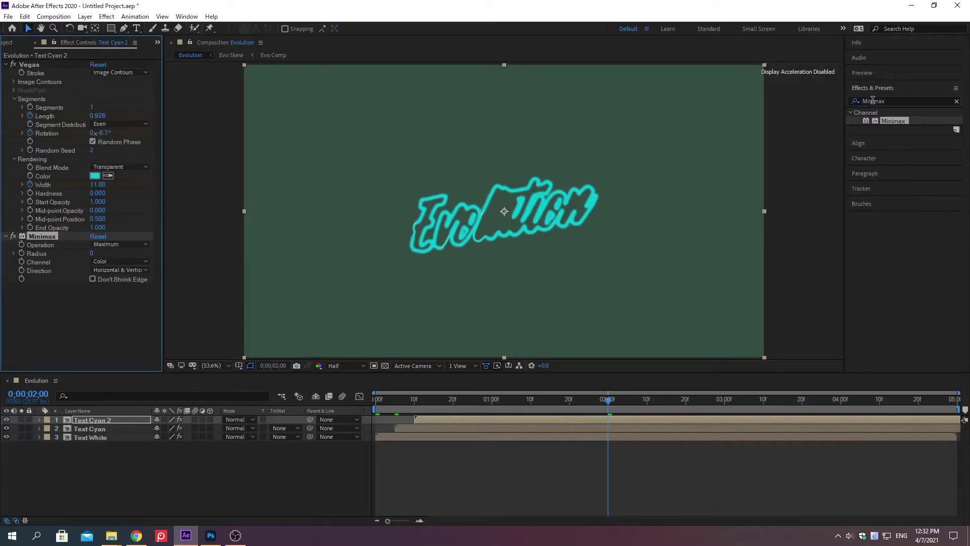
click(874, 89)
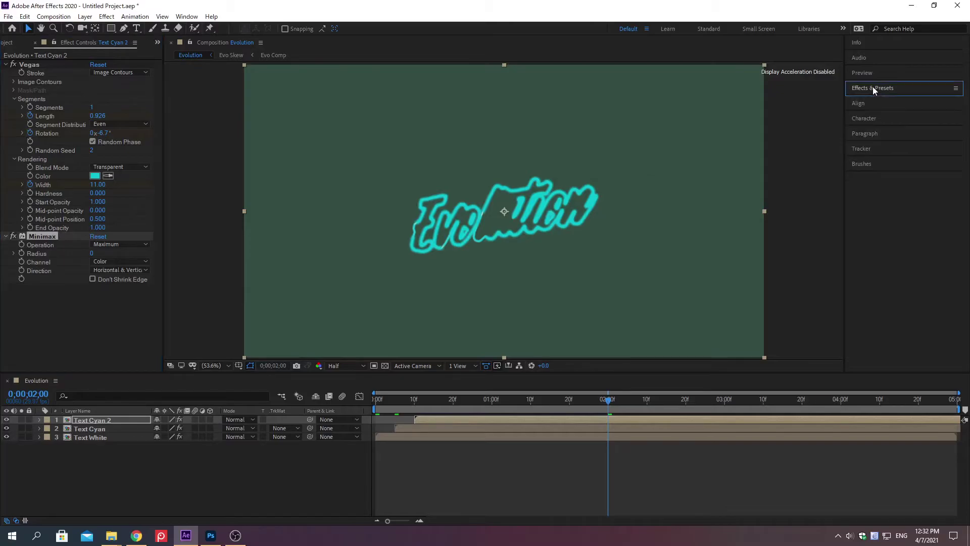
drag(118, 66, 55, 320)
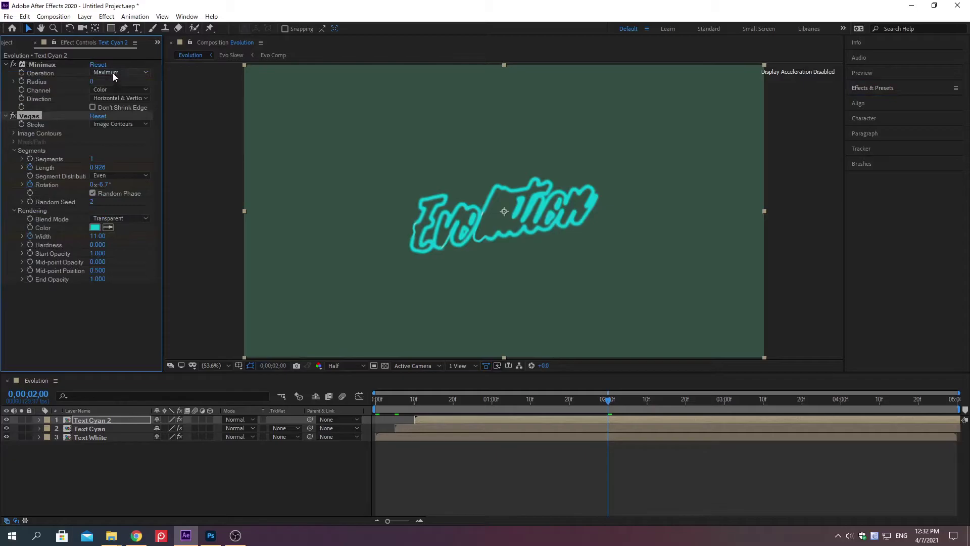
Set the Minimax effect on Text Cyan 2 to the Minimum operation and the Alpha and Color channel
click(114, 73)
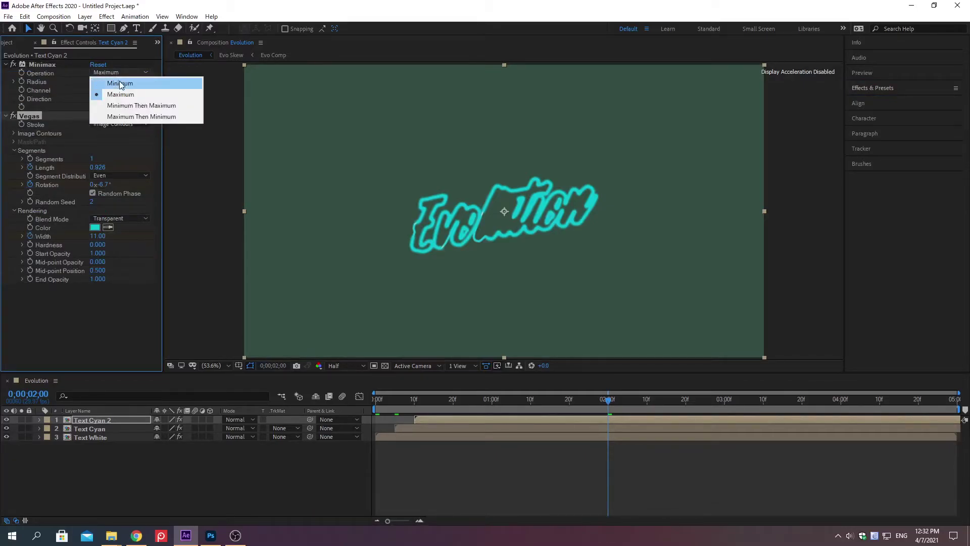
click(120, 84)
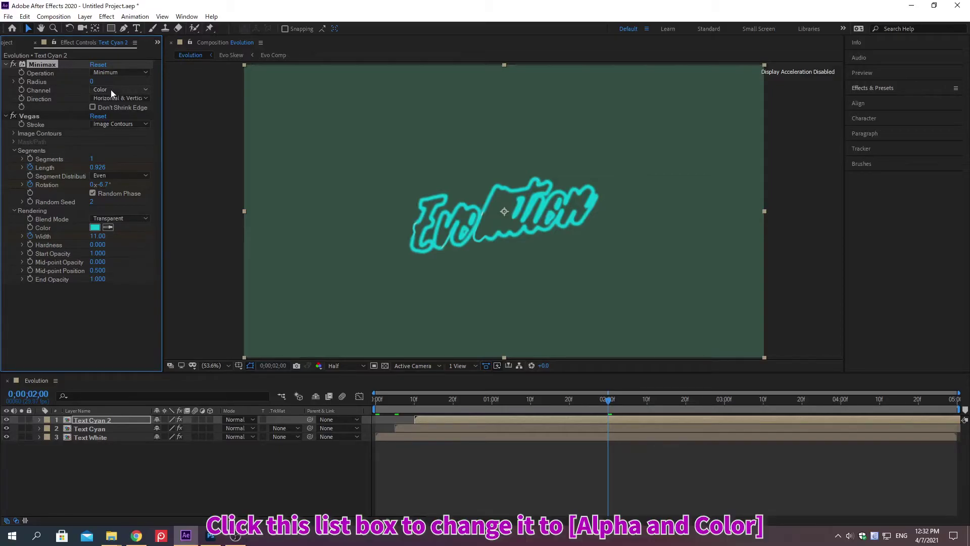
click(111, 89)
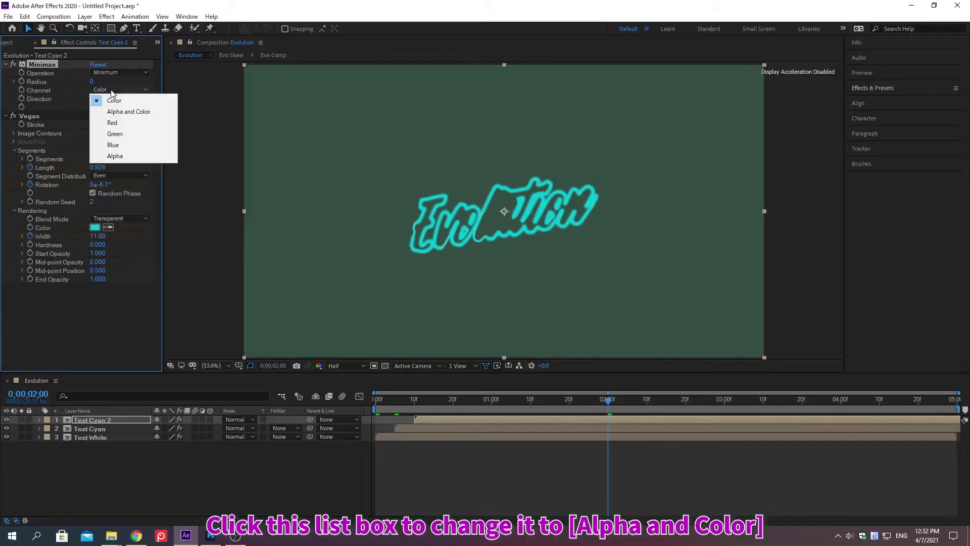
click(129, 111)
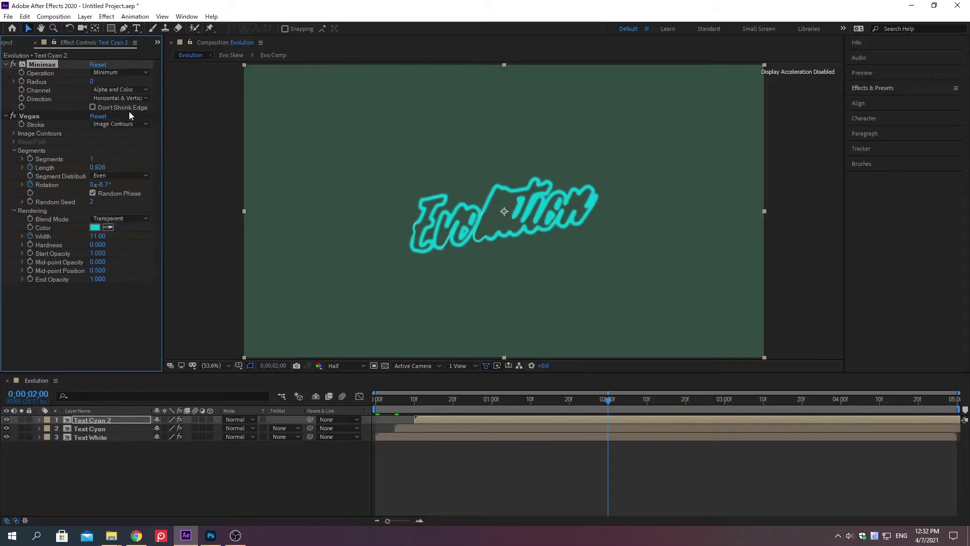
Set the Minimax effect's Radius on Text Cyan 2 to 5
right_click(39, 83)
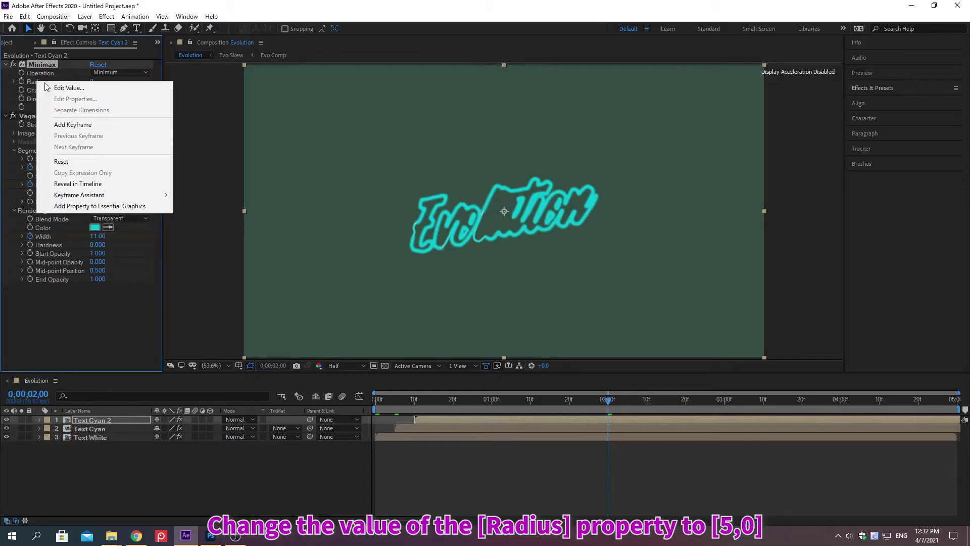
click(69, 87)
text(5)
key(Return)
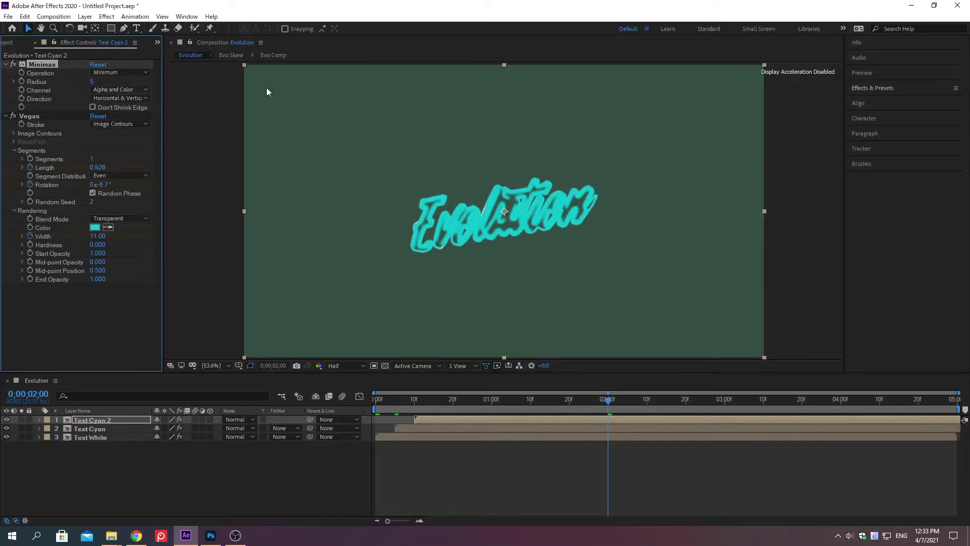
Find the Simple Choker effect and apply it to the Text Cyan 2 layer
click(872, 87)
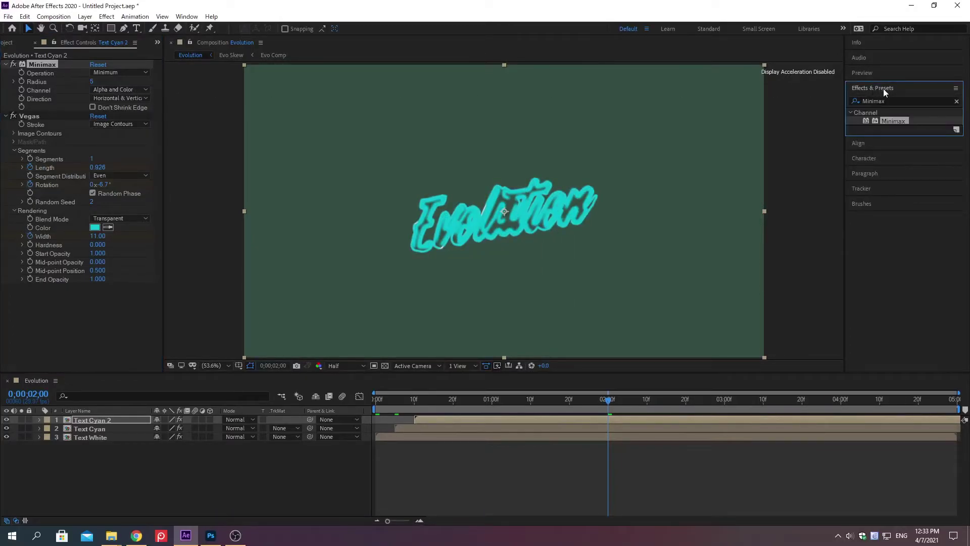
click(958, 101)
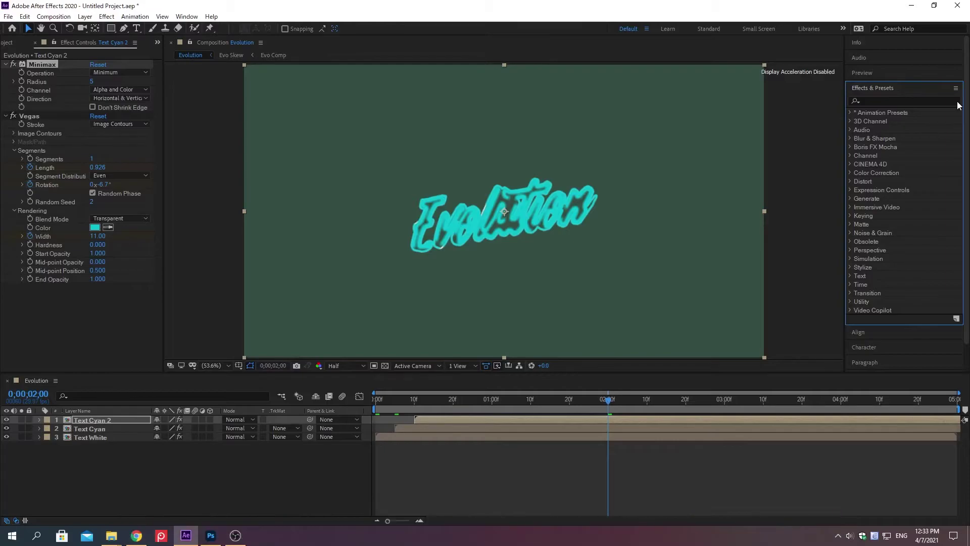
click(872, 101)
text(Simple Cho)
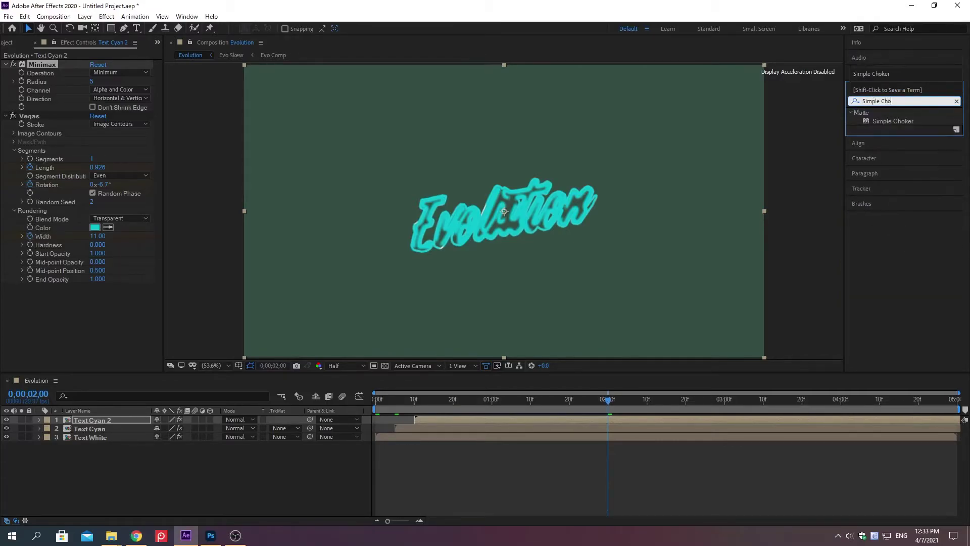
text(ker)
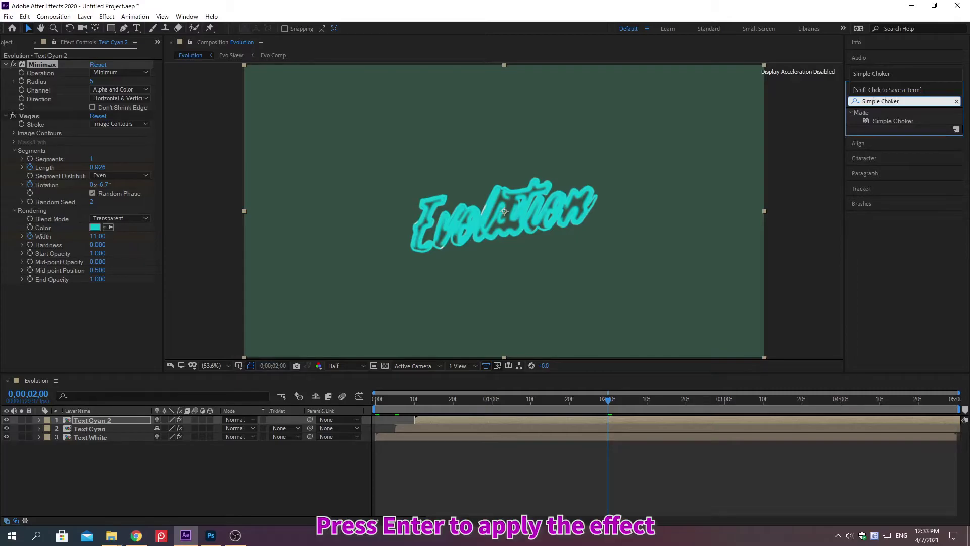
key(Return)
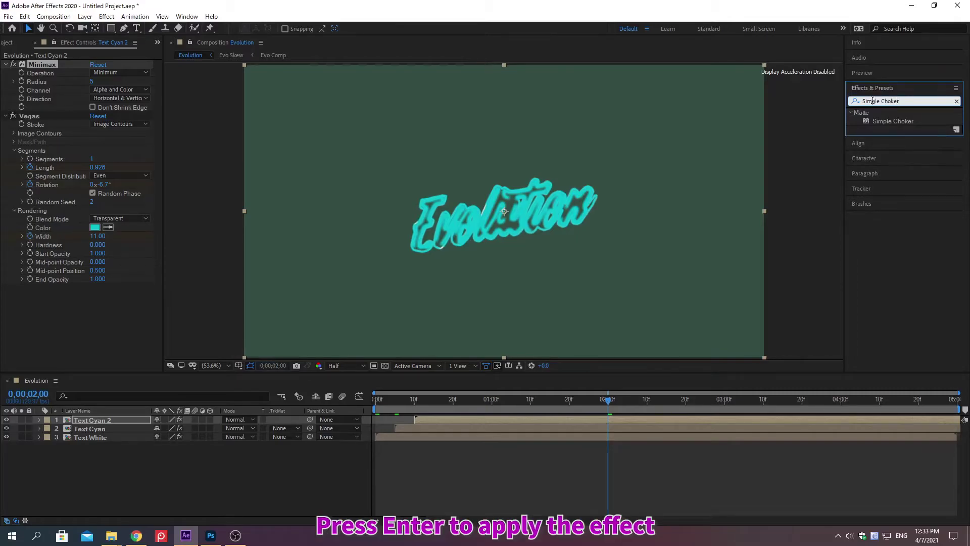
key(Return)
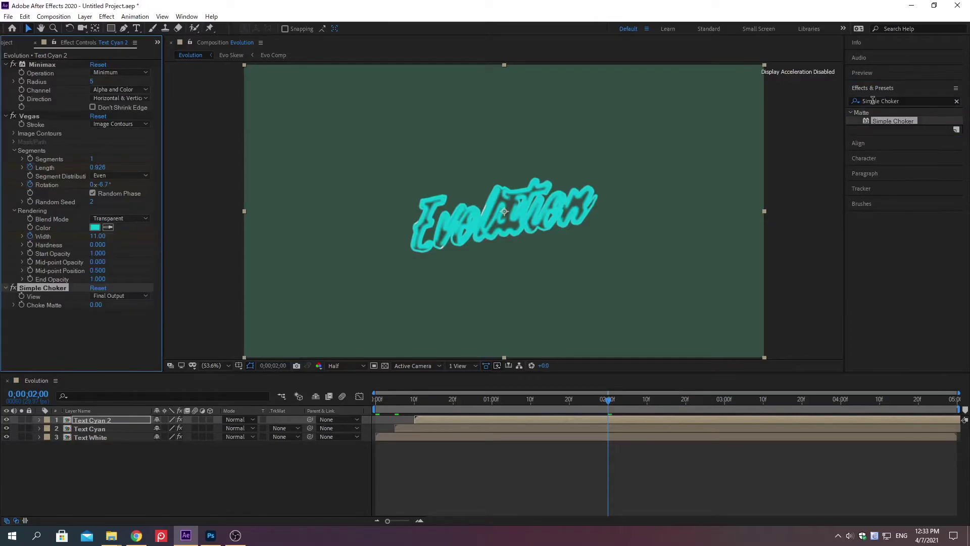
click(872, 88)
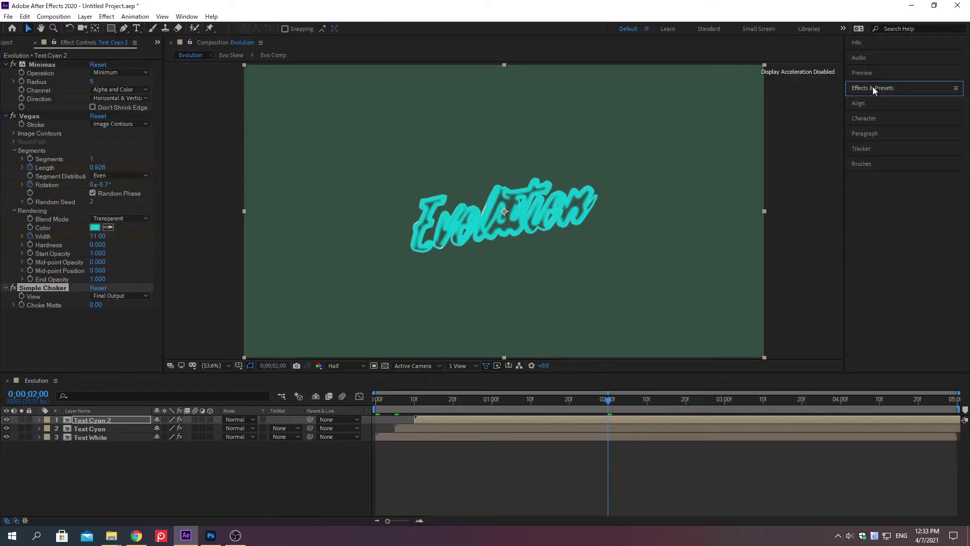
Set the Simple Choker's Choke Matte on Text Cyan 2 to 4, and deselect the layer
right_click(45, 305)
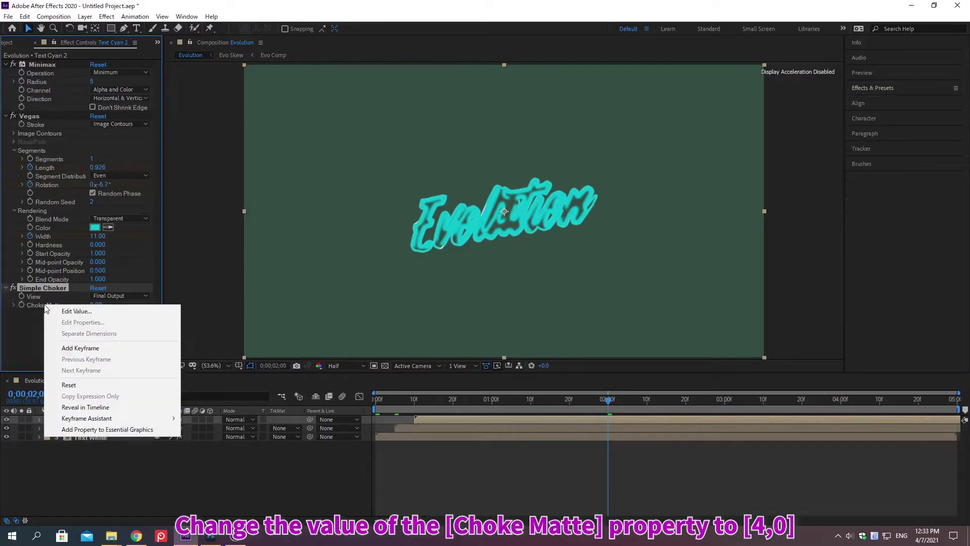
click(77, 311)
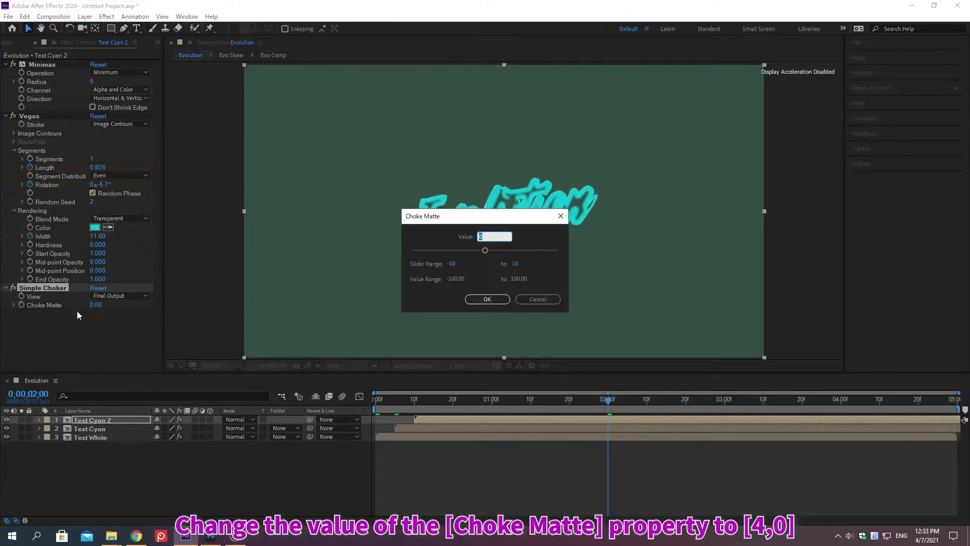
text(4)
key(Return)
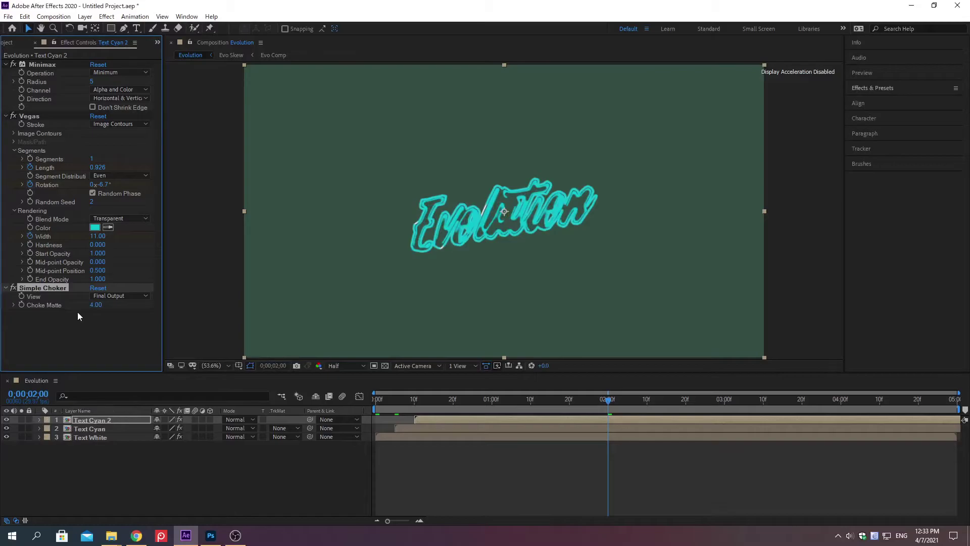
click(182, 505)
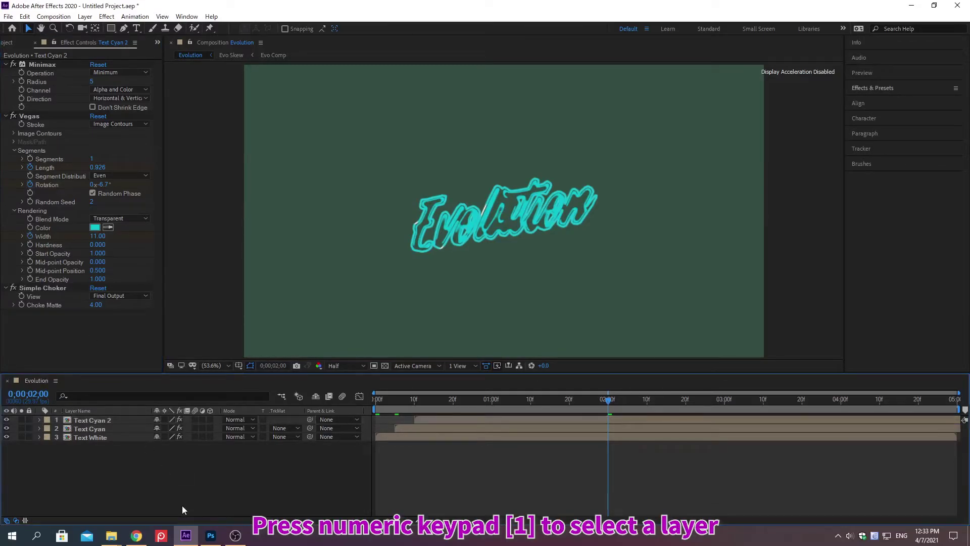
Duplicate the Text Cyan 2 layer and rename the copy Text Red
key(KP_1)
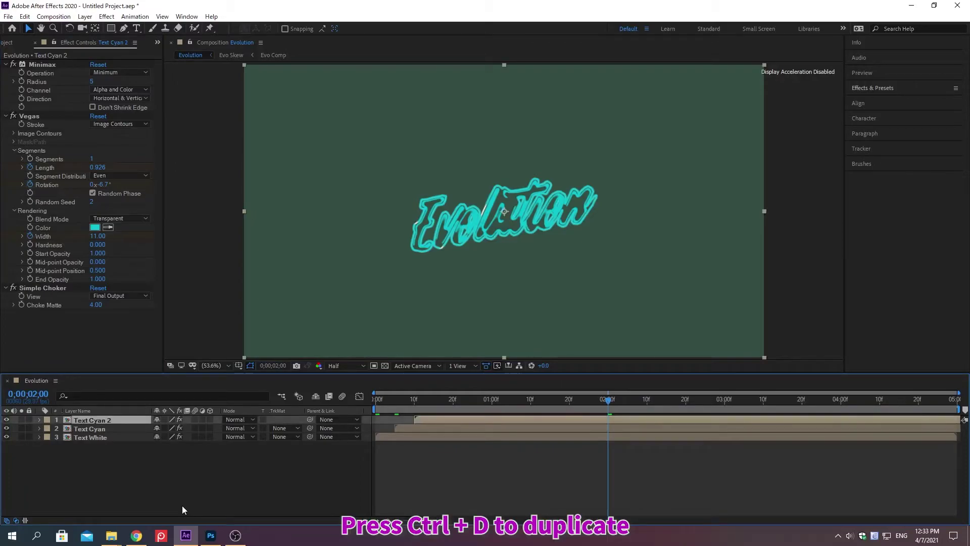
key(ctrl+d)
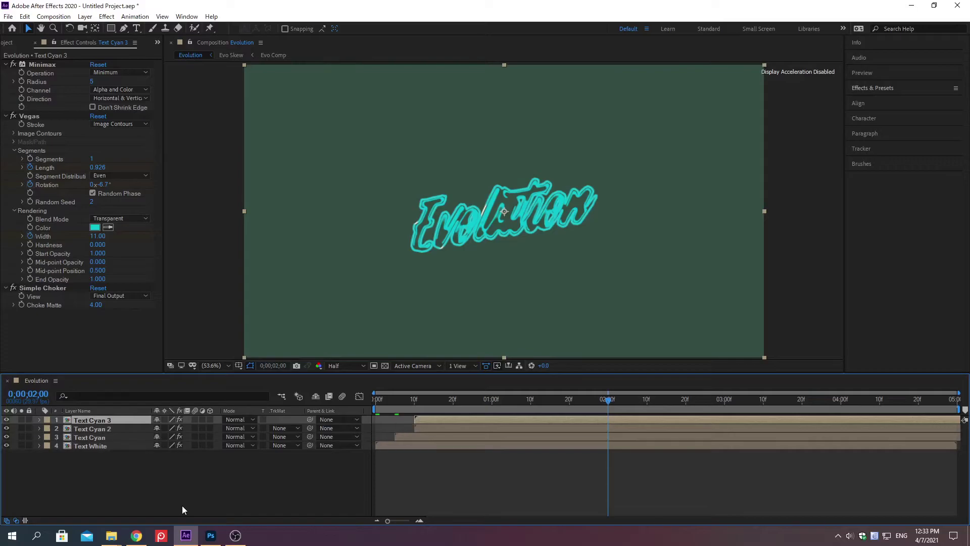
key(Return)
text(Text Red)
key(Return)
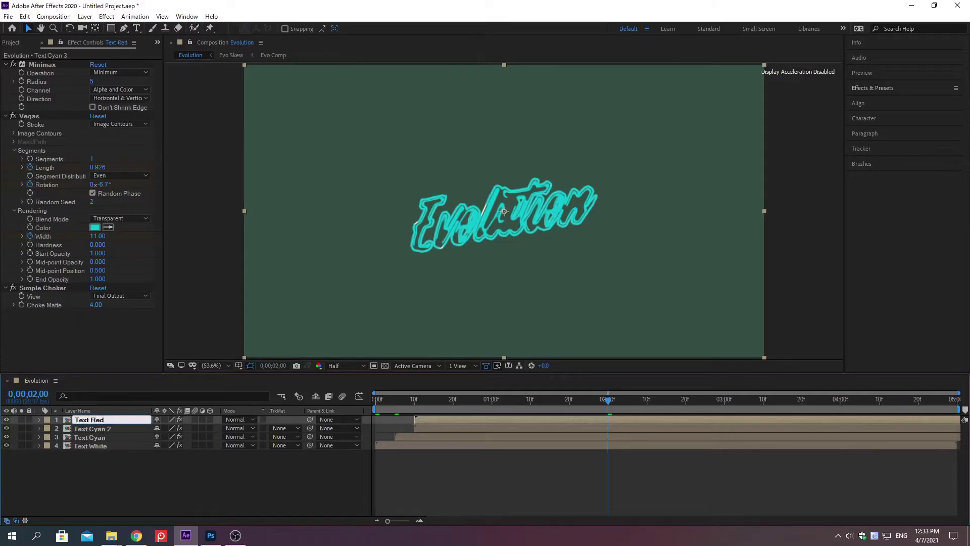
Move the Text Red layer so that its In point starts at 0;00;00;15
key(alt+shift+j)
text(0:00:00:15)
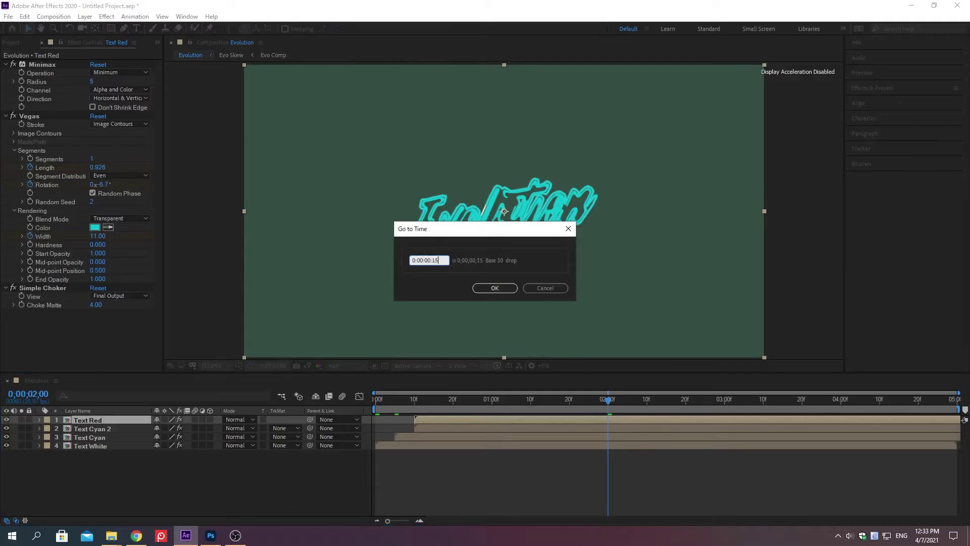
key(Return)
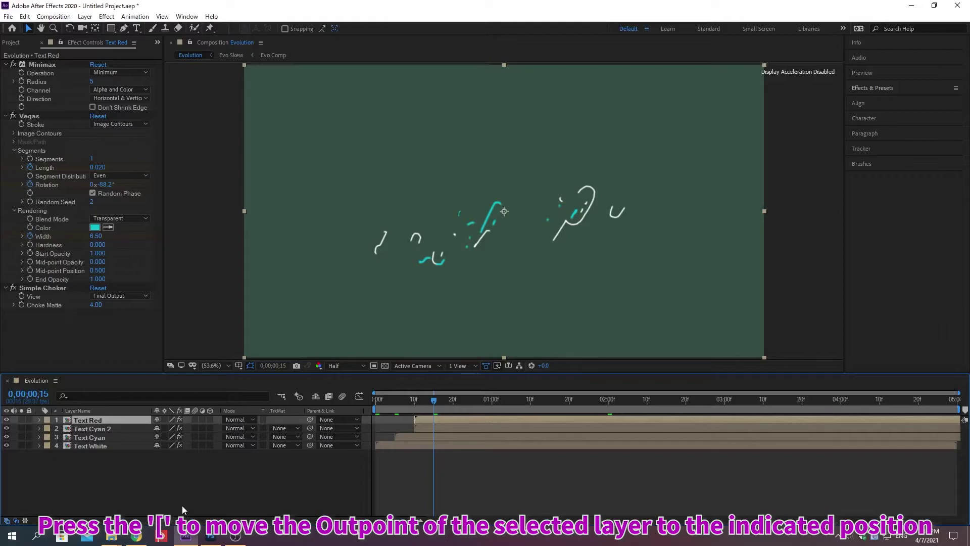
key(bracketleft)
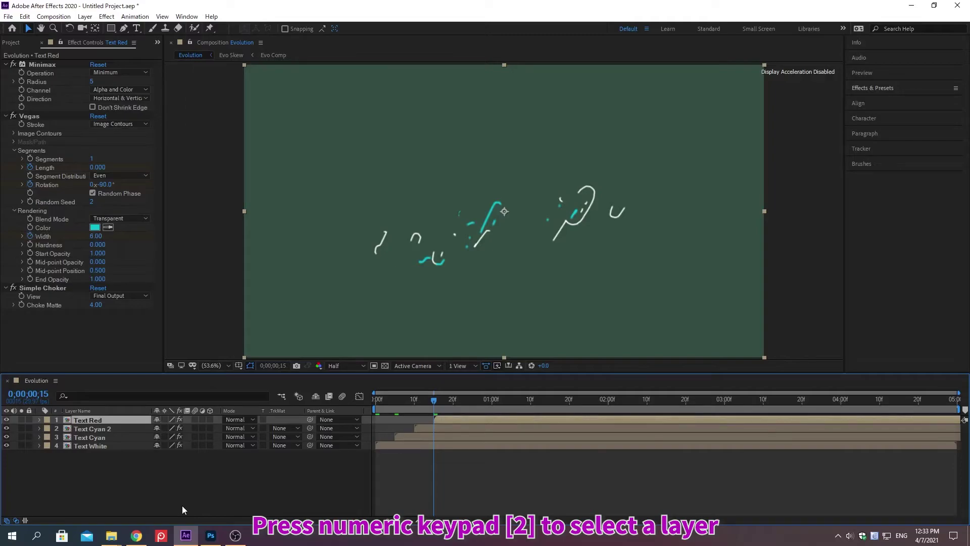
Set the Vegas effect's Random Seed on the Text Cyan 2 layer to 3, and deselect the layer
key(ctrl+Down)
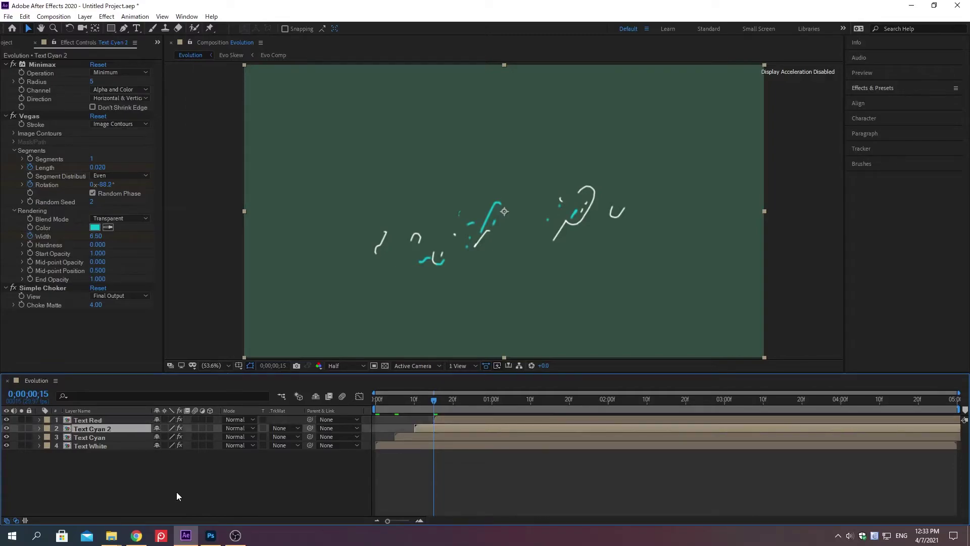
right_click(57, 203)
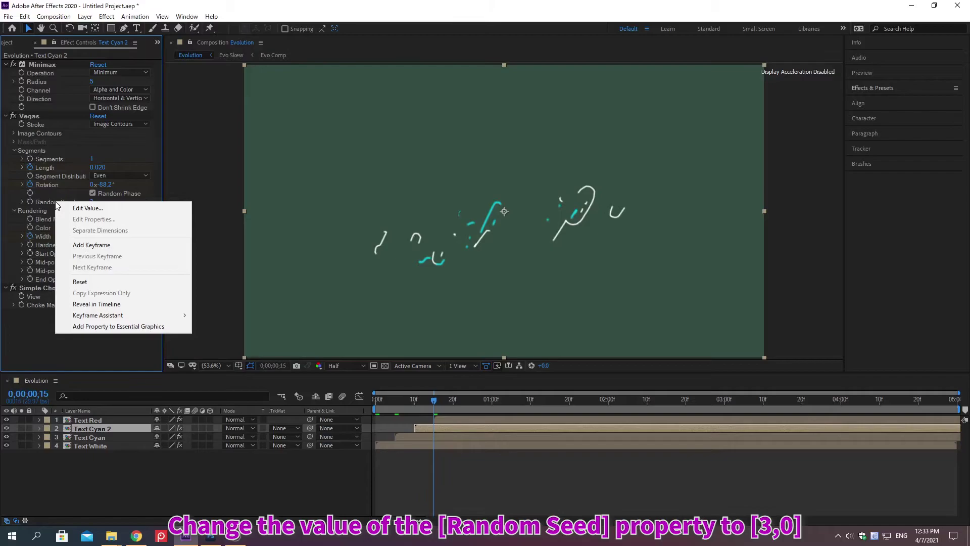
click(87, 207)
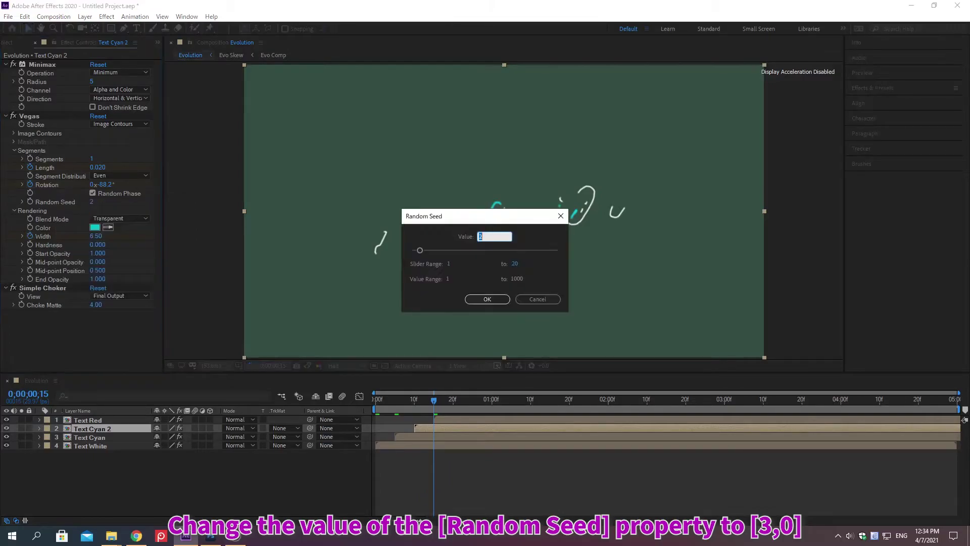
key(Return)
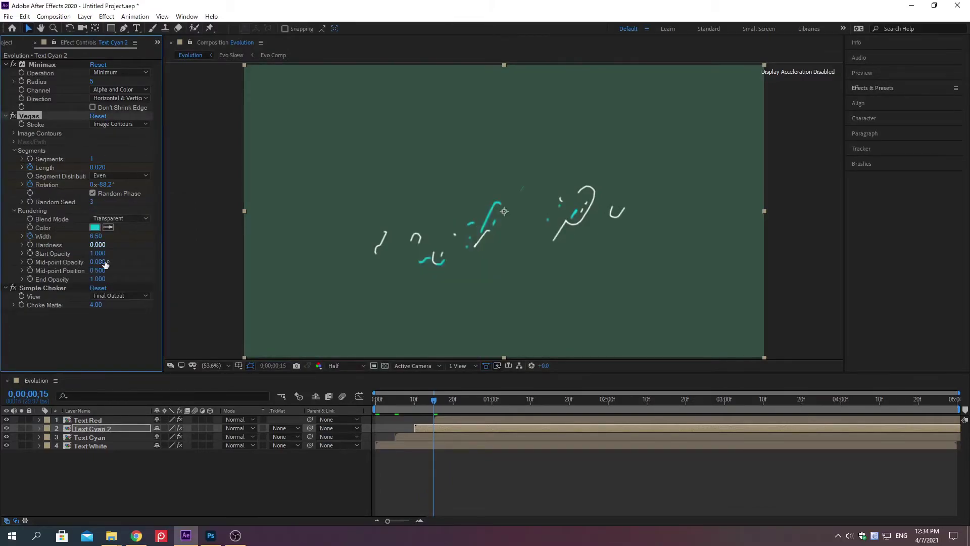
click(182, 505)
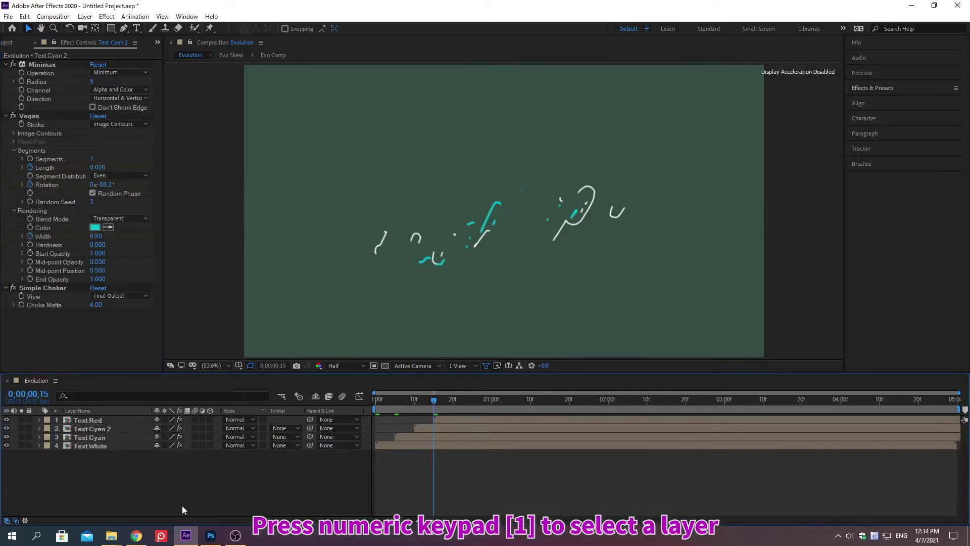
Go to 0;00;01;06 and set the Vegas effect's Random Seed on the Text Red layer to 4
key(KP_1)
key(alt+shift+j)
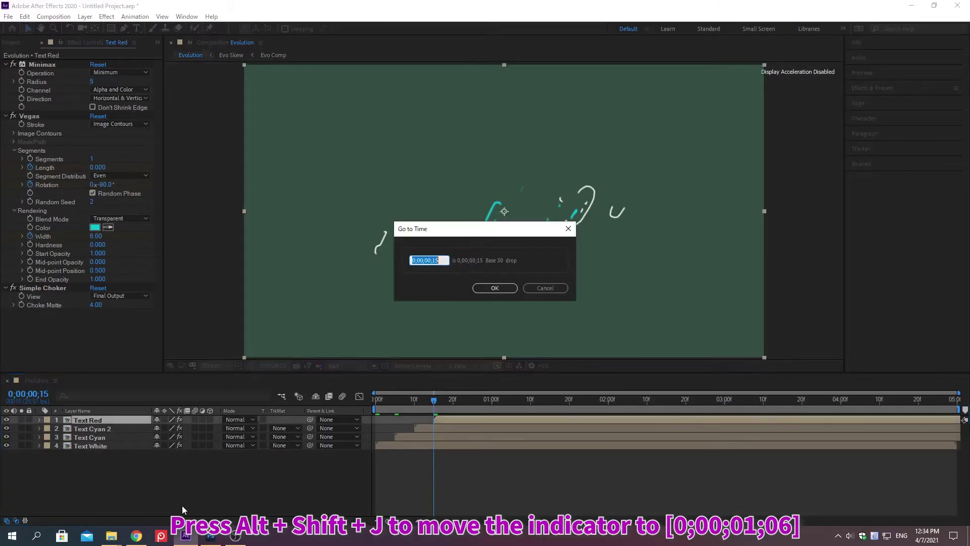
text(0;00;01)
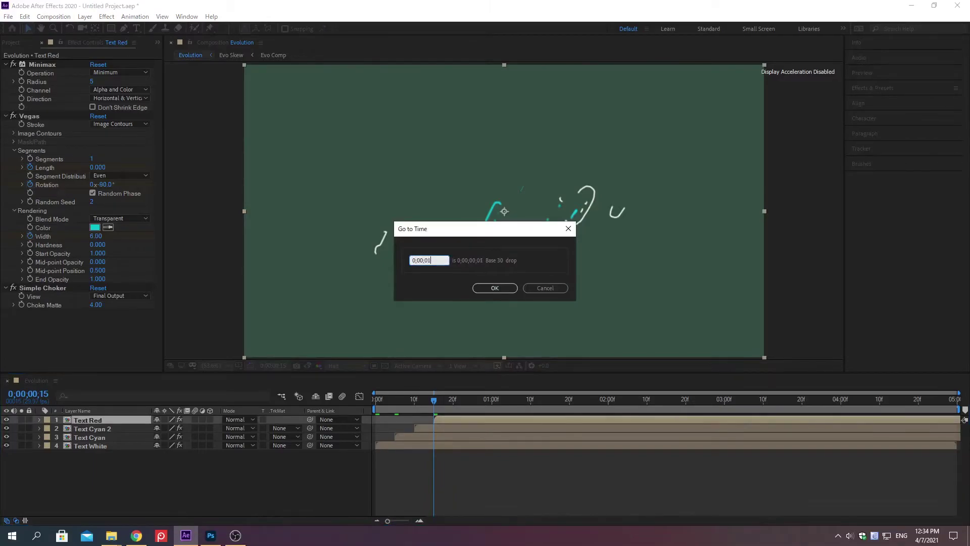
text(;06)
key(Return)
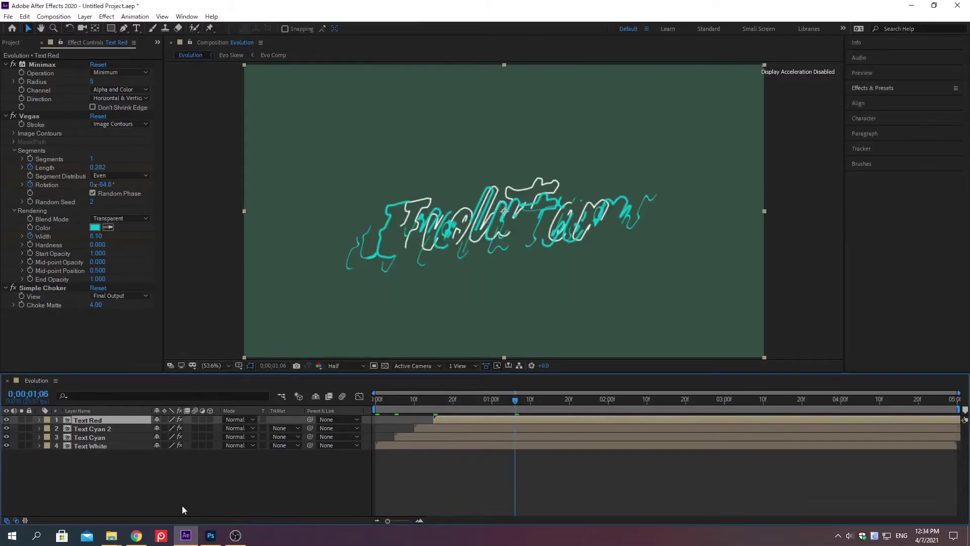
right_click(57, 202)
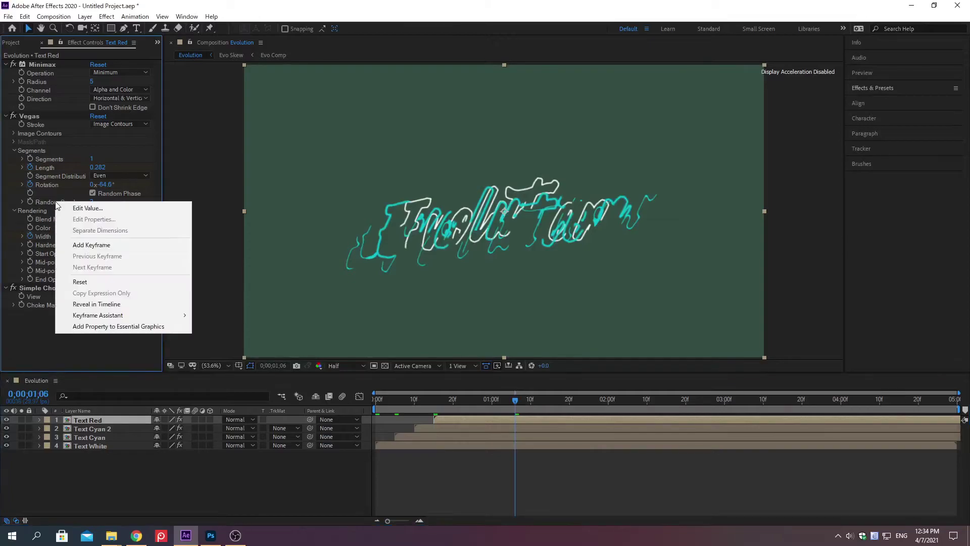
click(84, 207)
key(Return)
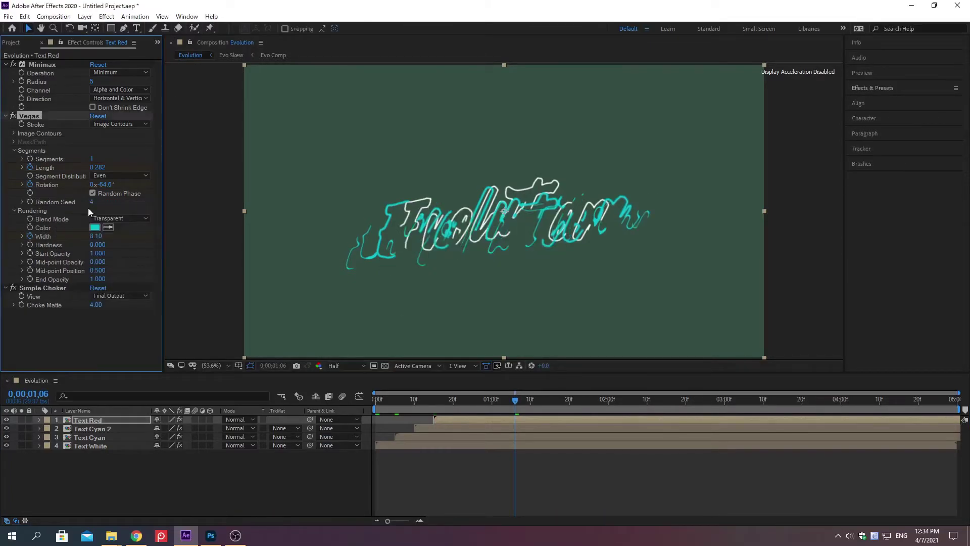
Set the Vegas effect's Color on the Text Red layer to E75555, and deselect the layer
right_click(43, 231)
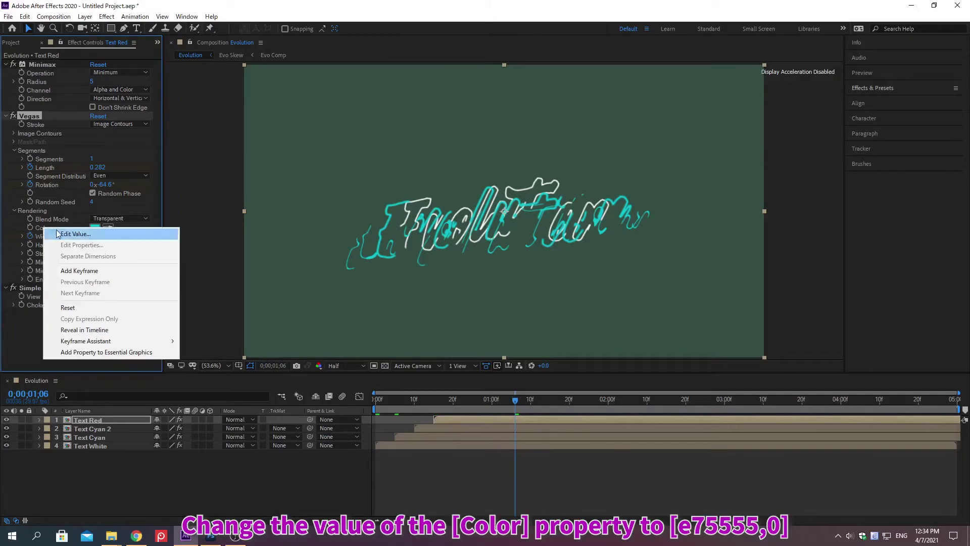
click(76, 233)
text(E7475E)
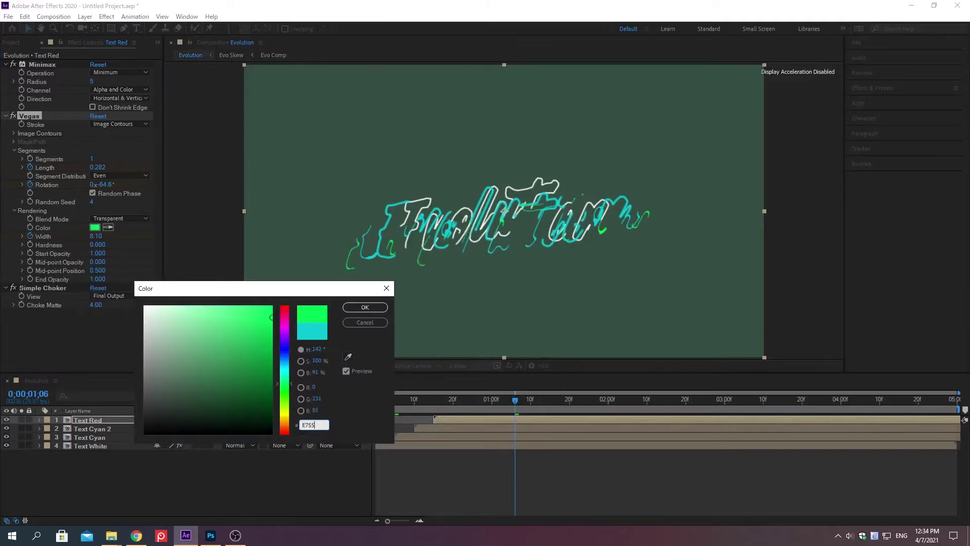
key(Return)
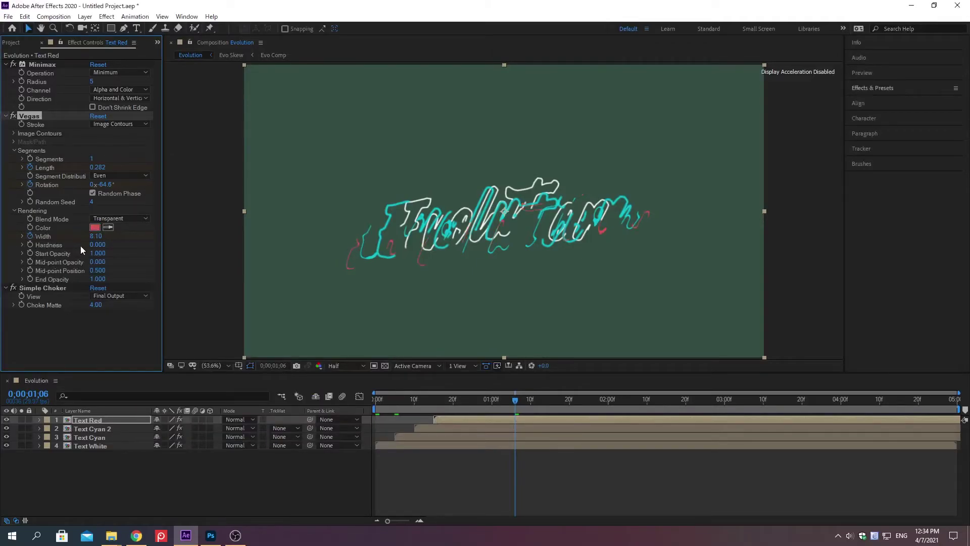
click(182, 507)
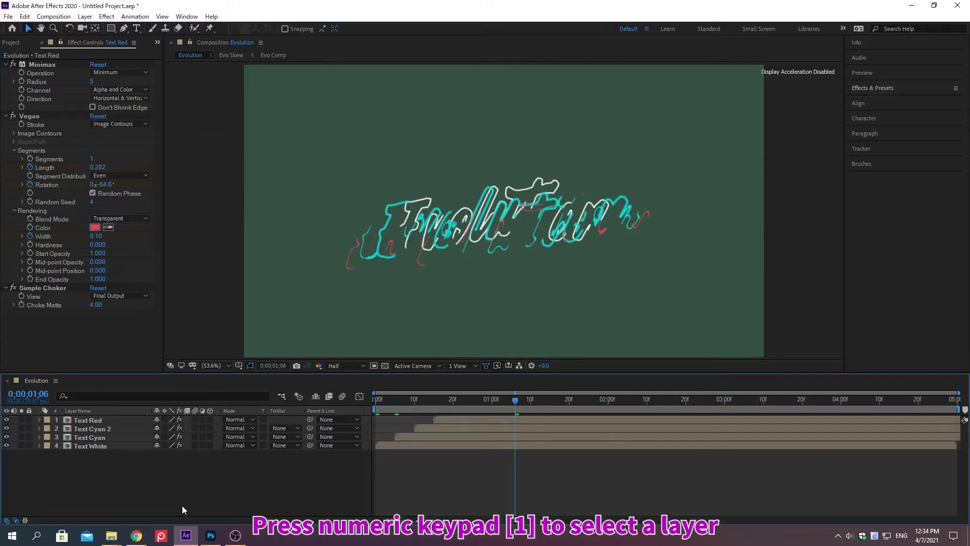
Duplicate the Text Red layer and move the copy so that its In point starts at 0;00;00;20
key(KP_1)
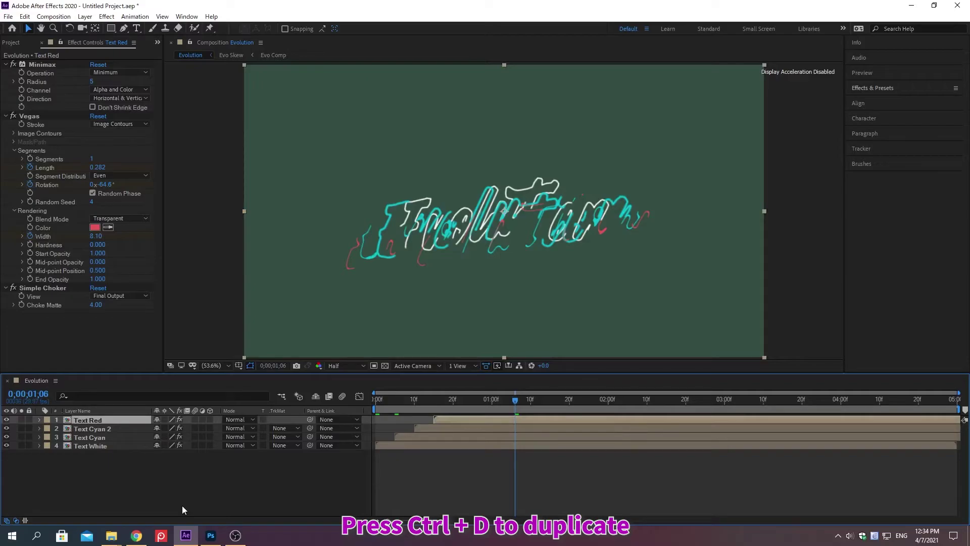
key(ctrl+d)
key(alt+shift+j)
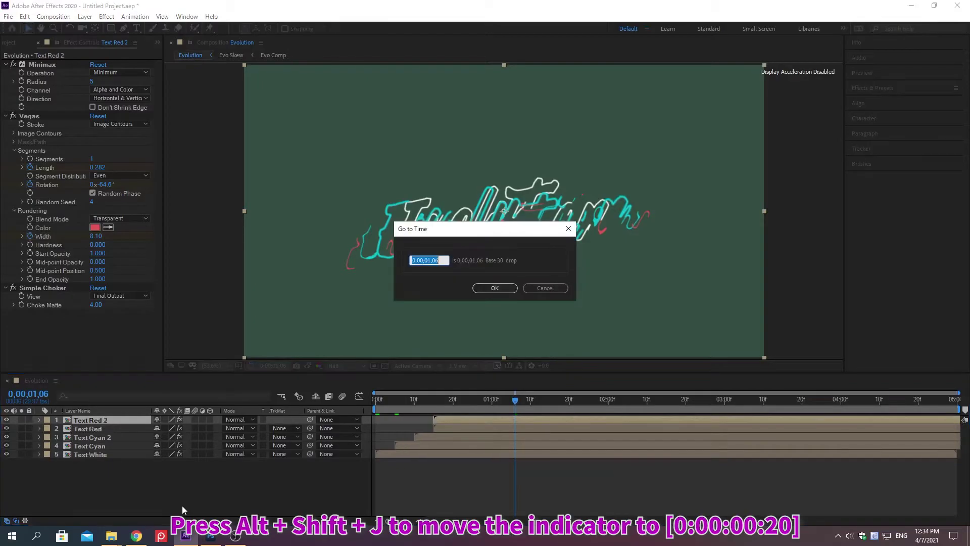
text(0:00:0)
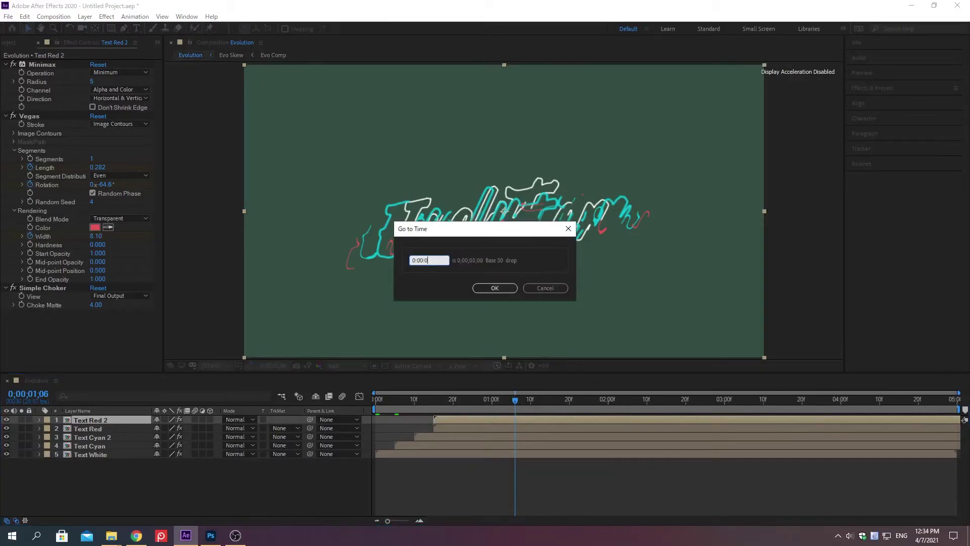
text(0:20)
key(Return)
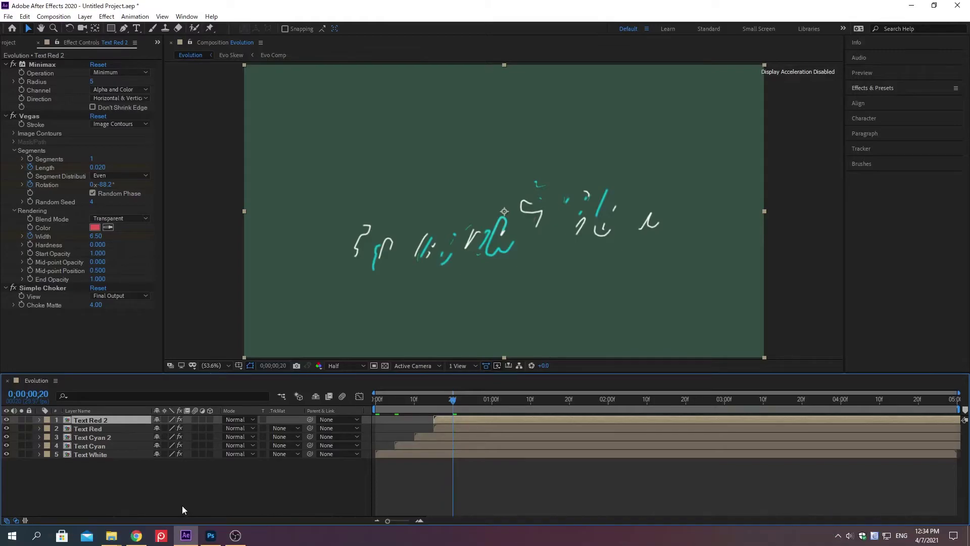
key(bracketleft)
Set the Vegas effect's Random Seed on the Text Red 2 layer to 5
right_click(56, 202)
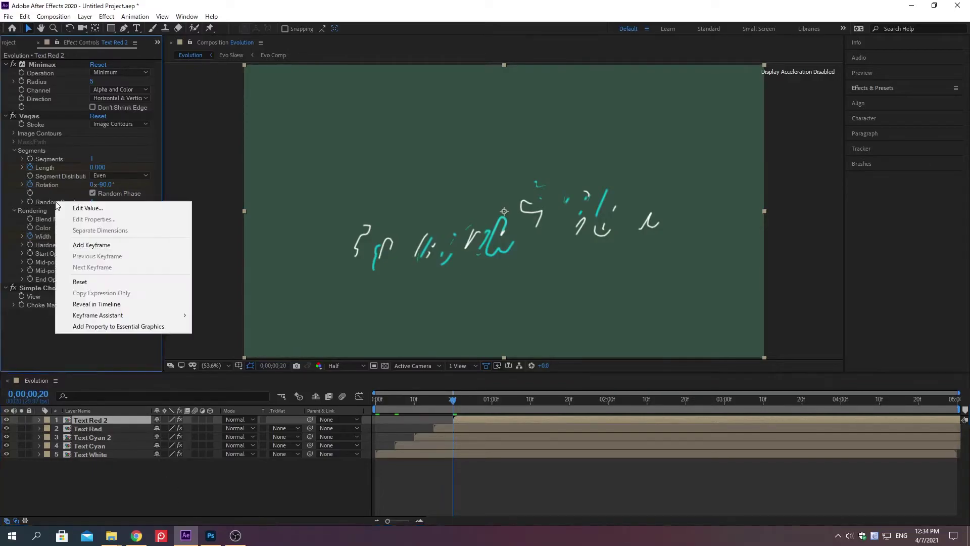
click(88, 208)
text(5)
key(Return)
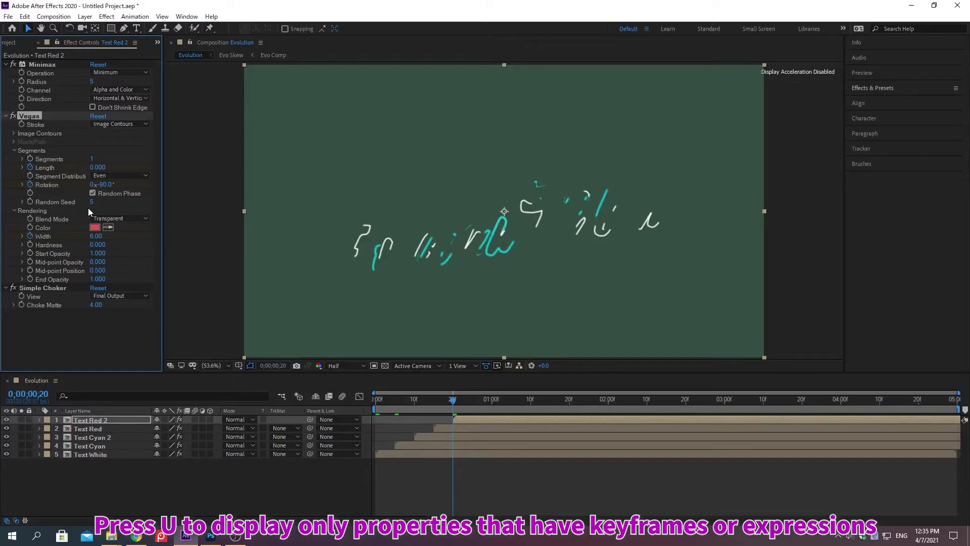
Reveal Text Red 2's keyframed properties and move the second Vegas Width keyframe to 0;00;02;20
key(u)
key(alt+shift+j)
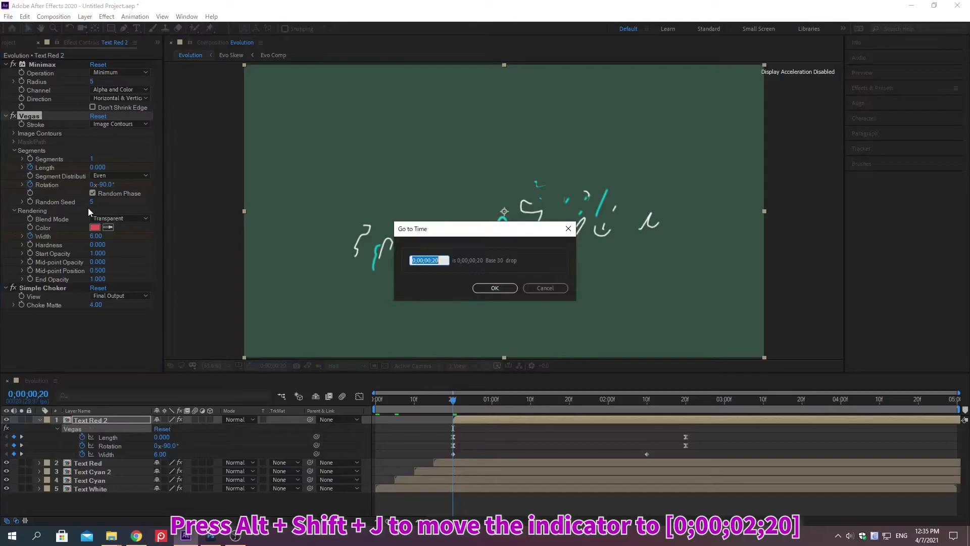
text(0;00;02)
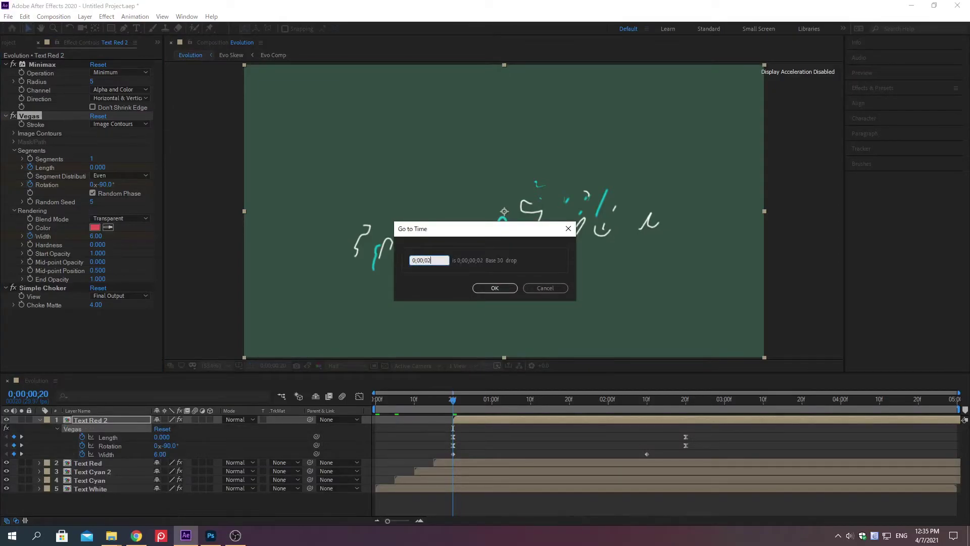
text(;20)
key(Return)
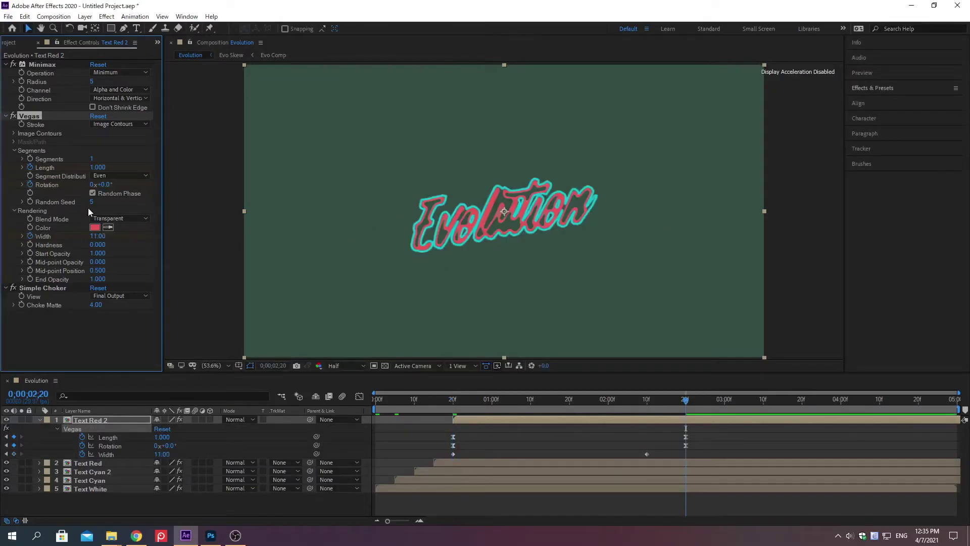
drag(647, 454, 686, 457)
Set the Vegas Width of the Text Red 2 layer to 55 at the 0;00;02;20 keyframe
right_click(43, 237)
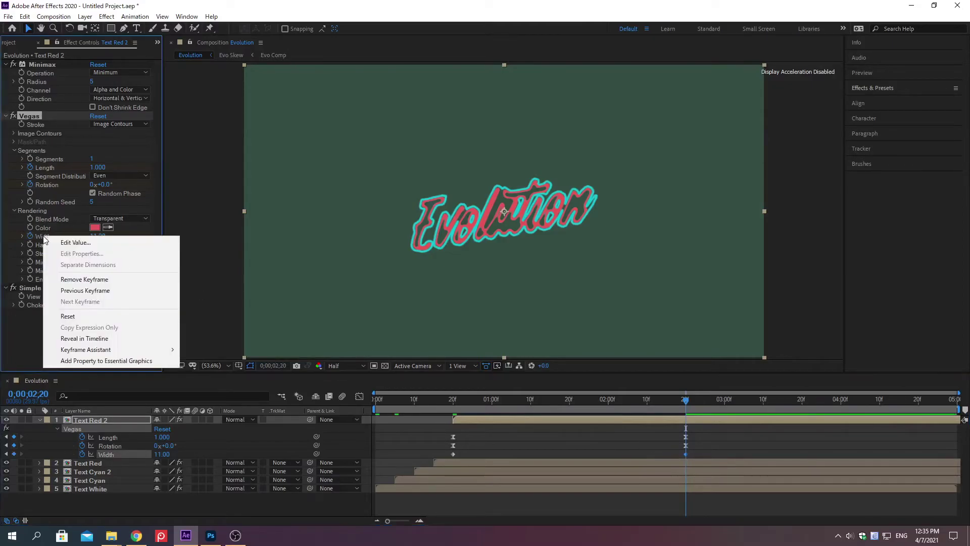
click(74, 243)
text(55)
key(Return)
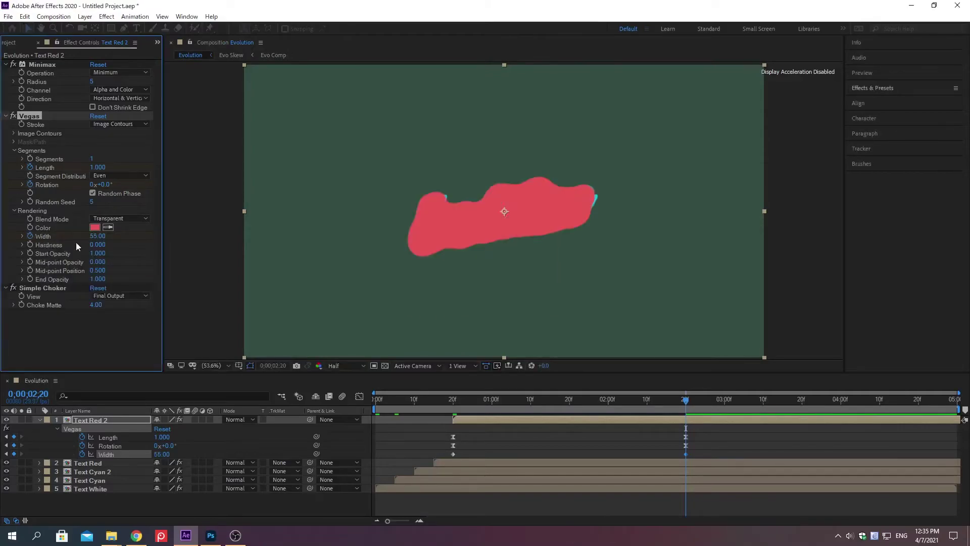
Set the Minimax effect's Radius on the Text Red 2 layer to 3, and collapse the effect's settings
right_click(37, 82)
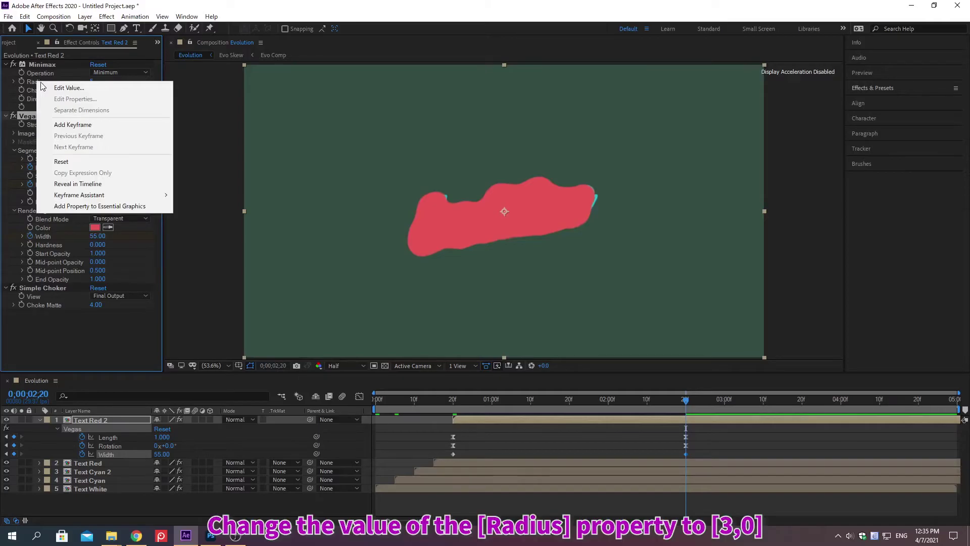
click(69, 88)
text(3)
key(Return)
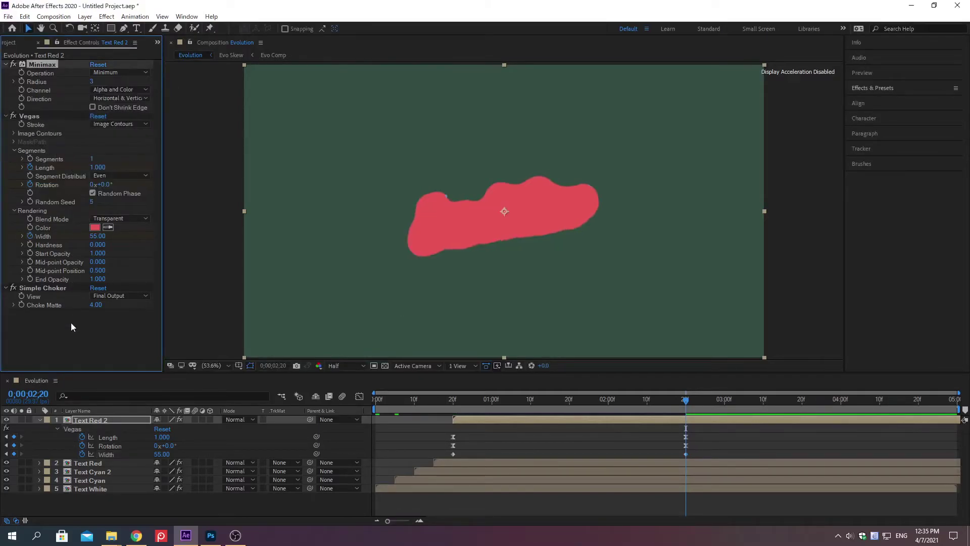
key(Left)
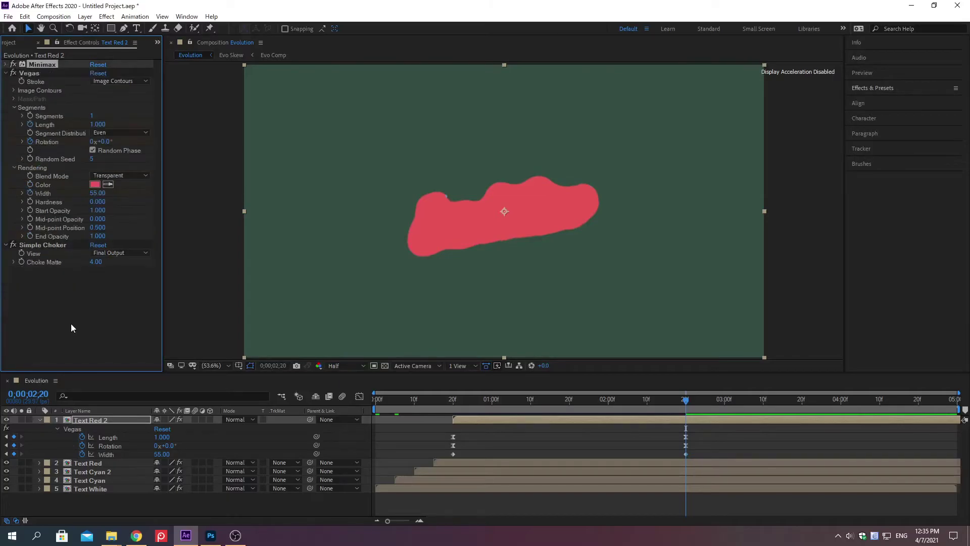
Set the Simple Choker effect's Choke Matte on the Text Red 2 layer to 2
right_click(44, 262)
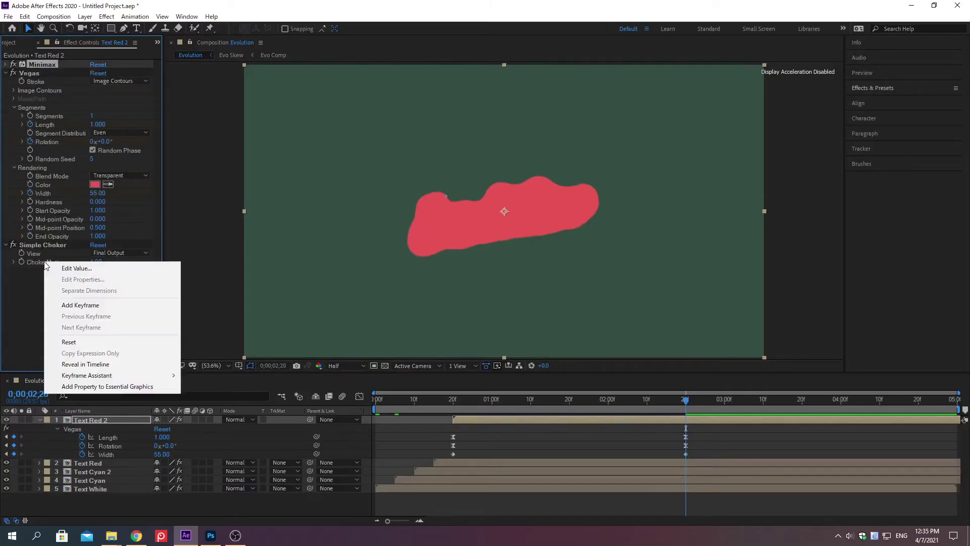
click(76, 268)
text(2)
key(Return)
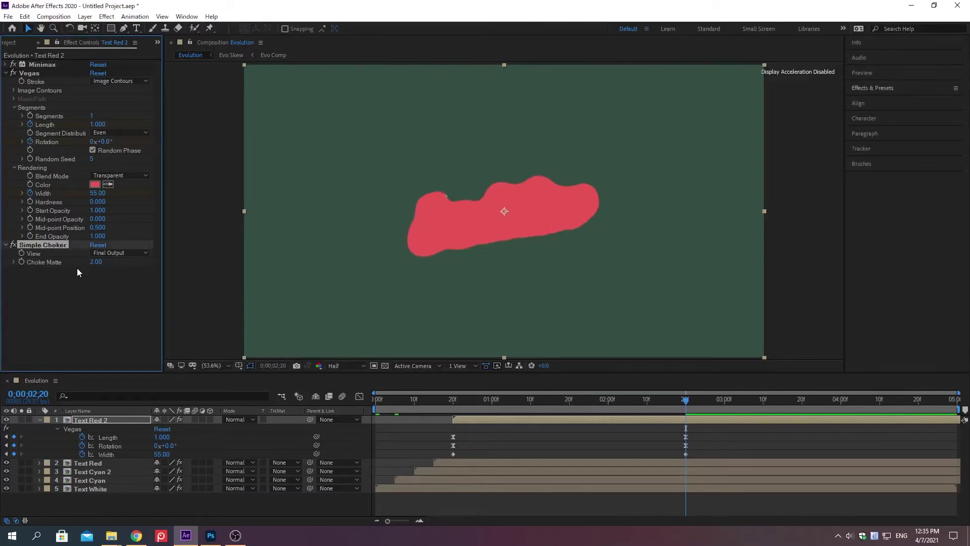
Apply Easy Ease to both Width keyframes of the Text Red 2 layer and collapse its keyframed properties
click(551, 458)
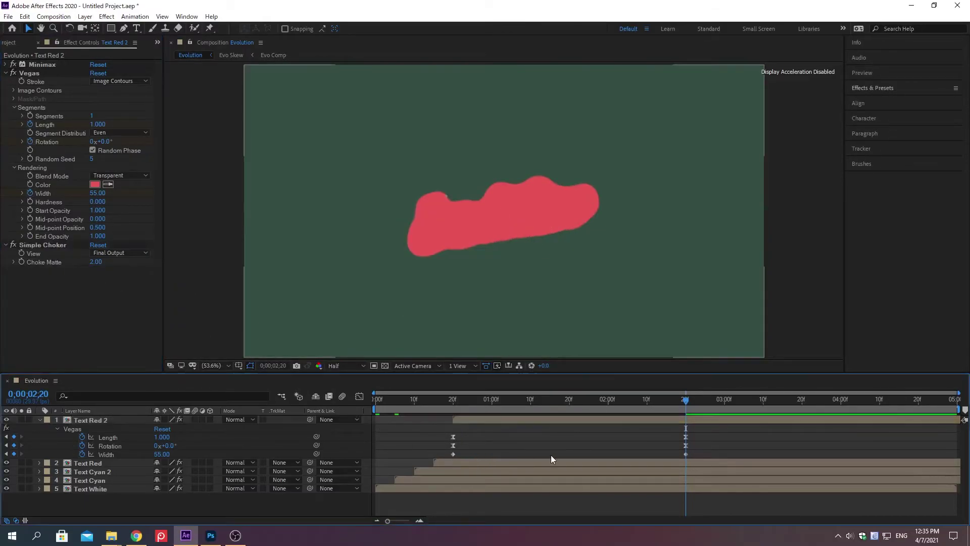
drag(704, 452, 438, 454)
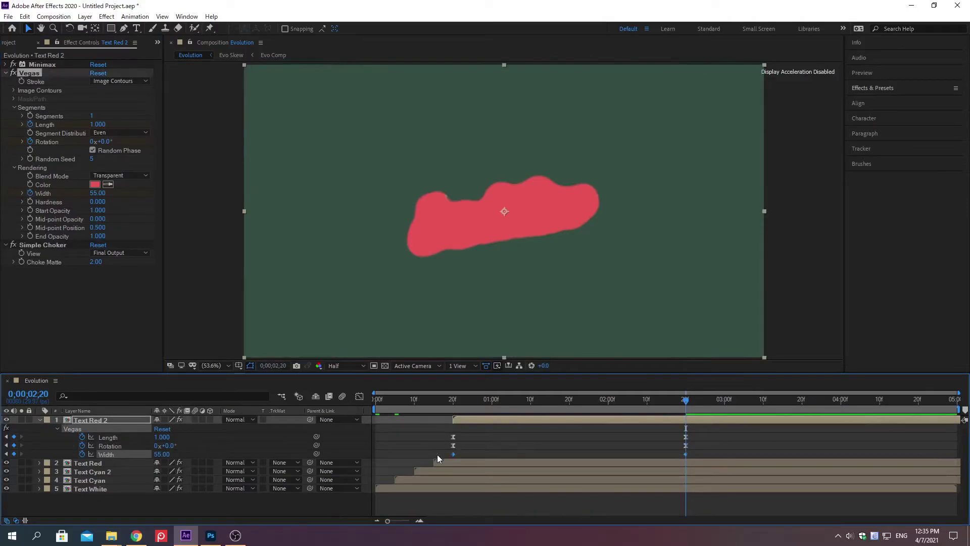
key(F9)
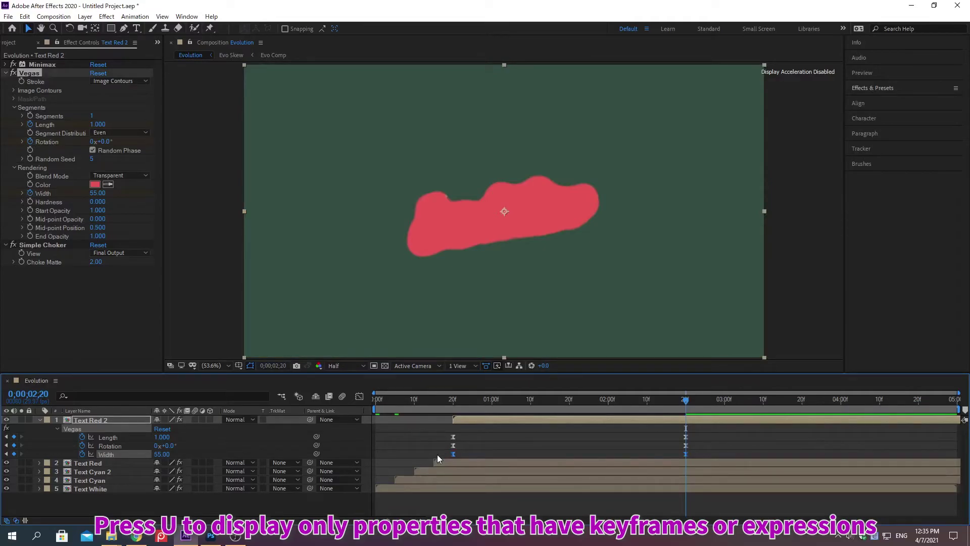
key(u)
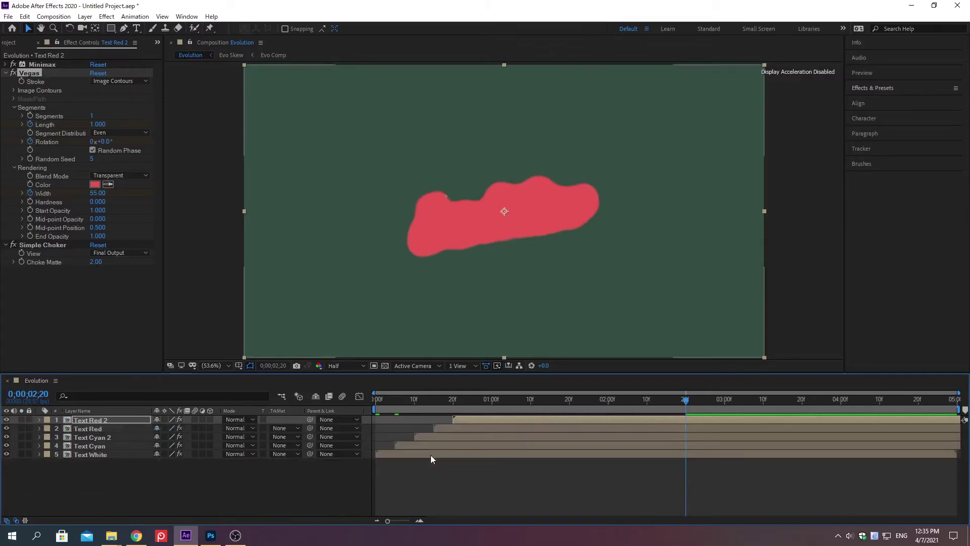
Duplicate the Text Red 2 layer as Text Mask and remove all effects from the copy
click(112, 475)
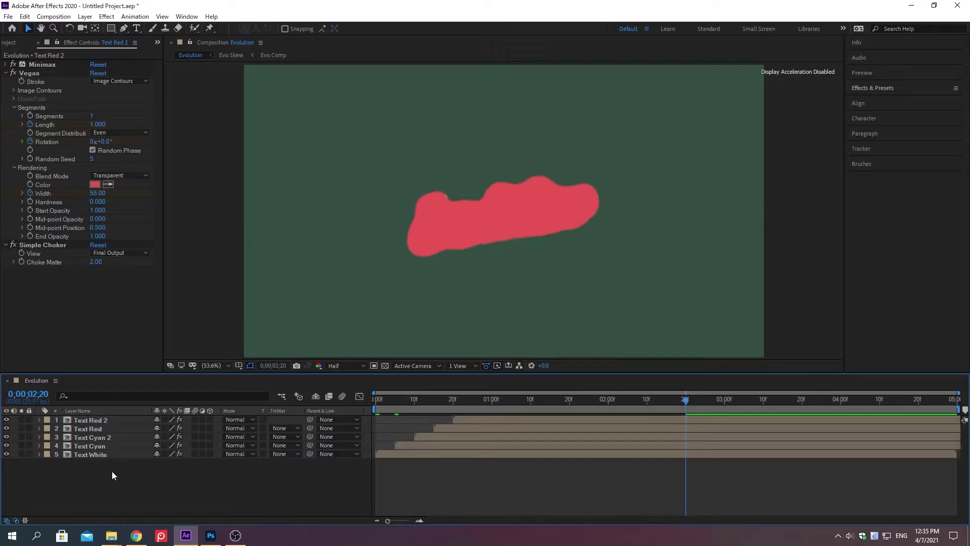
key(KP_1)
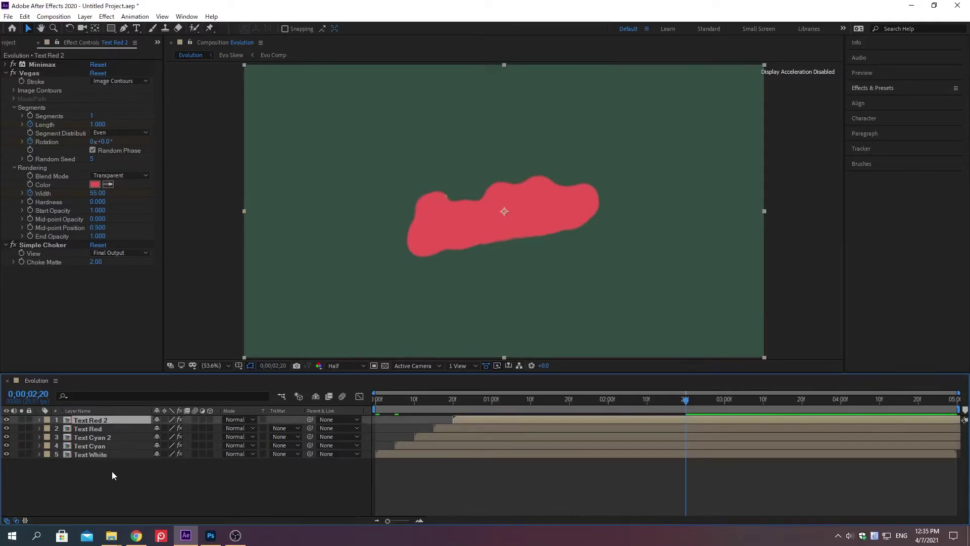
key(ctrl+d)
key(Return)
text(Text Mask)
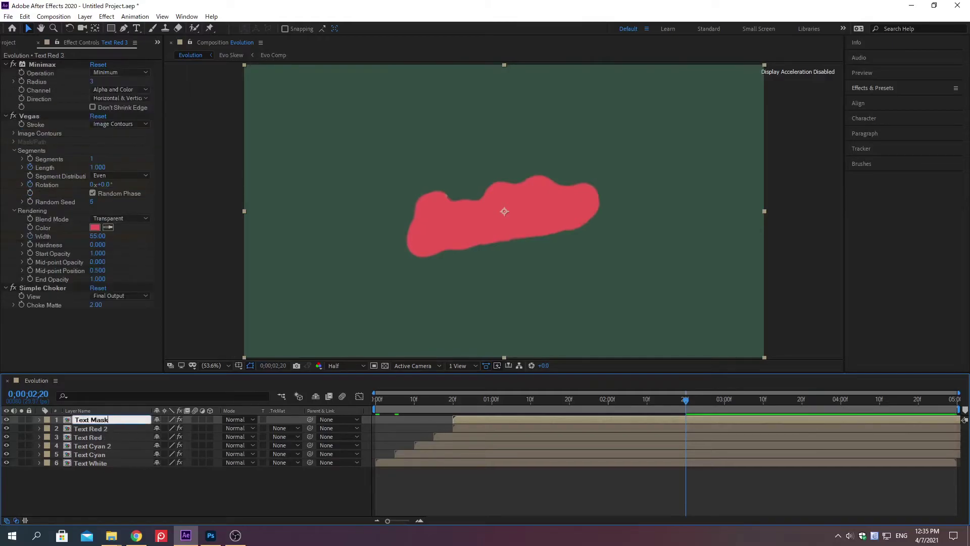
key(Return)
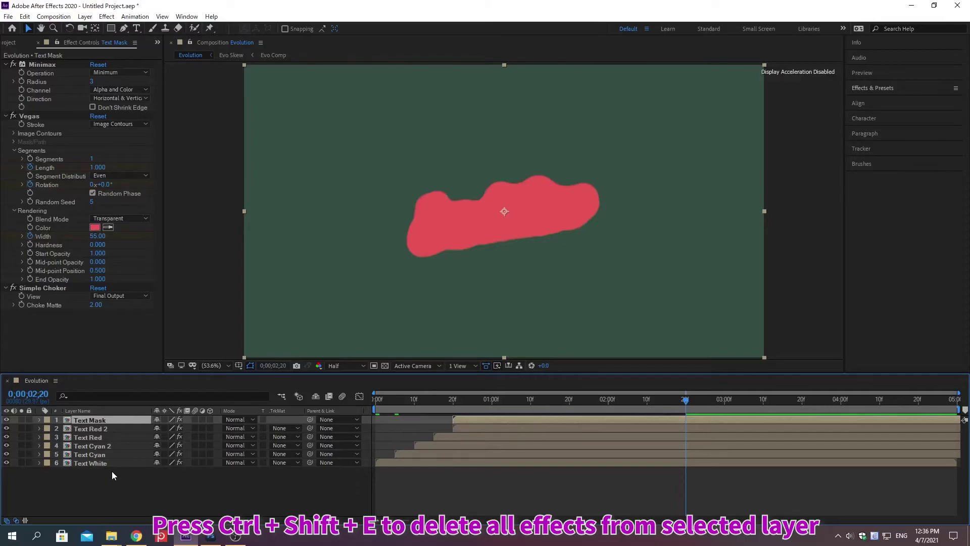
key(ctrl+shift+e)
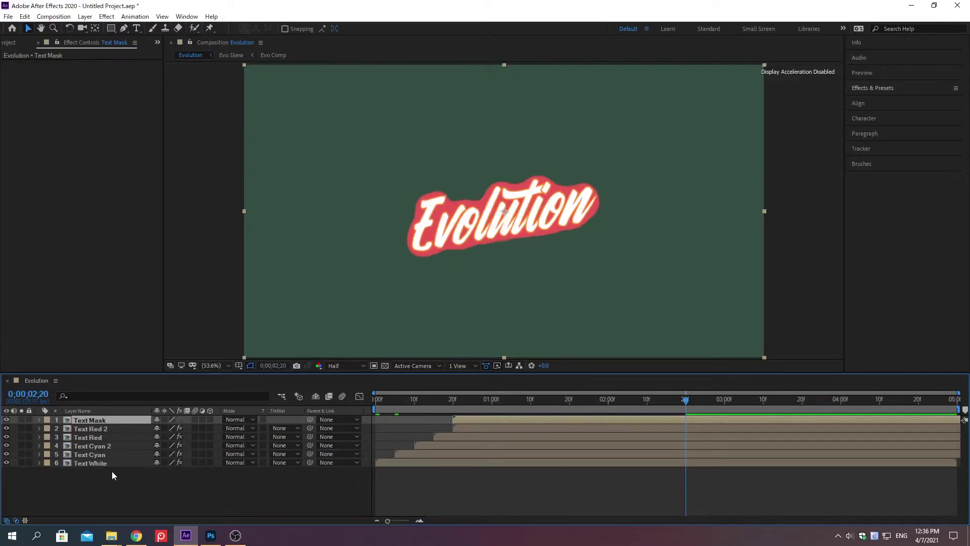
Pre-compose all layers except Text Mask into a new composition named Liquid, moving all attributes into it
drag(96, 475, 83, 425)
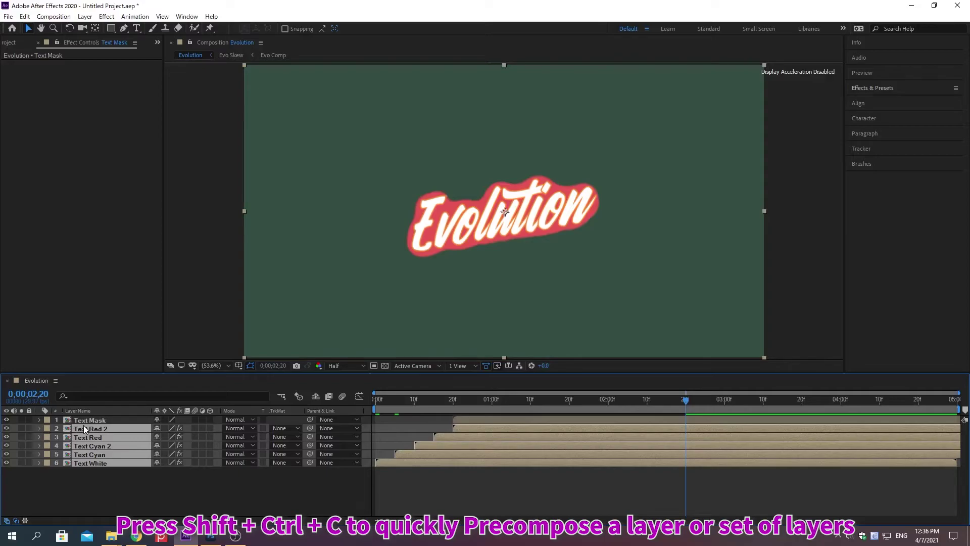
key(ctrl+shift+c)
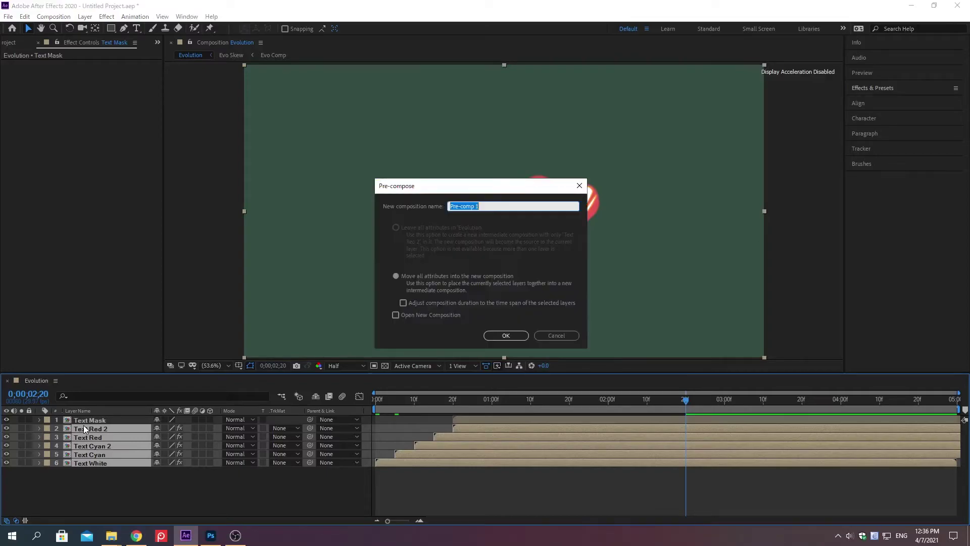
text(Liquid)
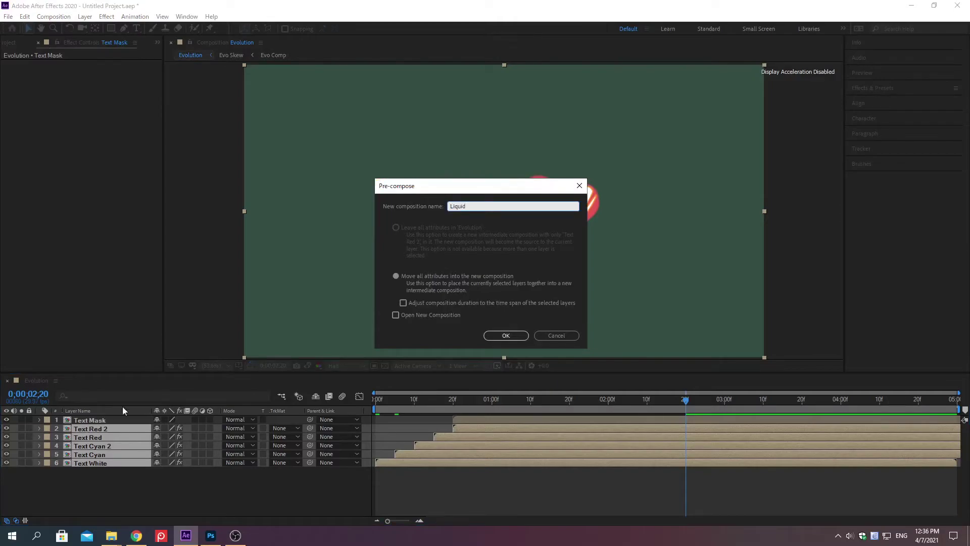
click(396, 277)
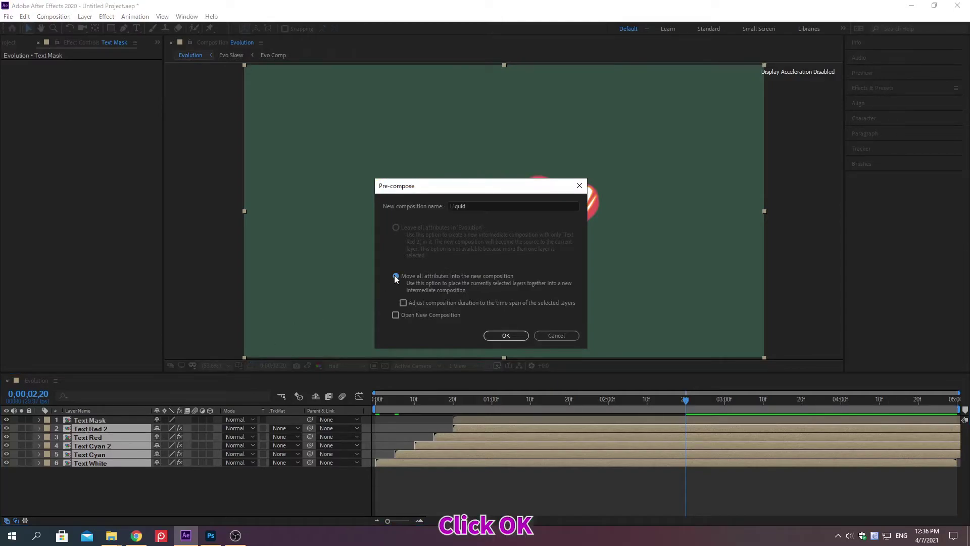
click(506, 336)
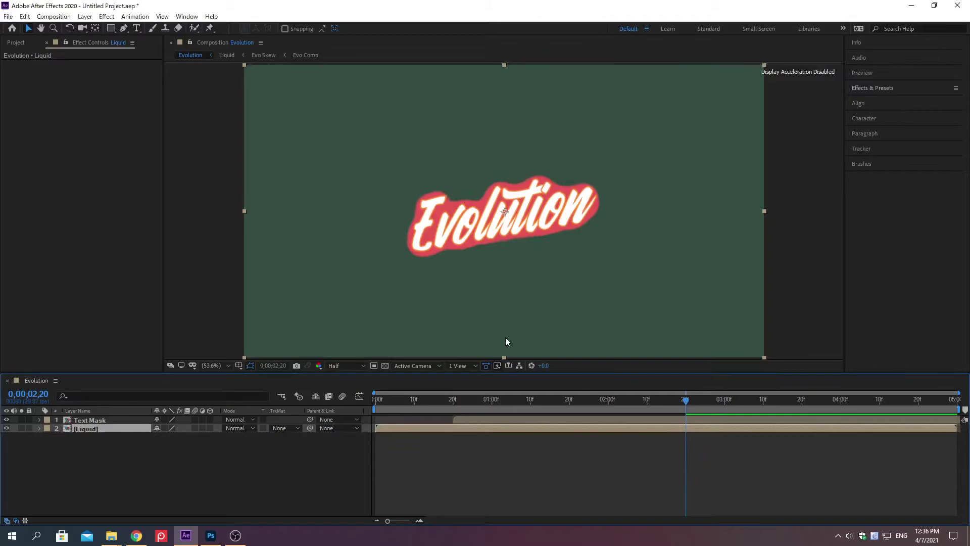
Set the Liquid layer's track matte to Alpha Matte "Text Mask" and move the Text Mask layer's start to 0;00;00;00
click(279, 429)
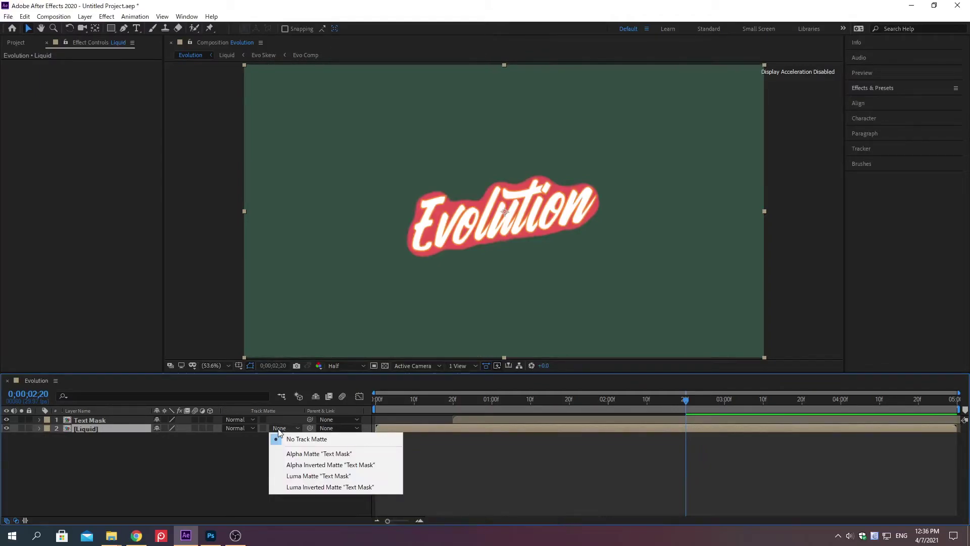
click(302, 453)
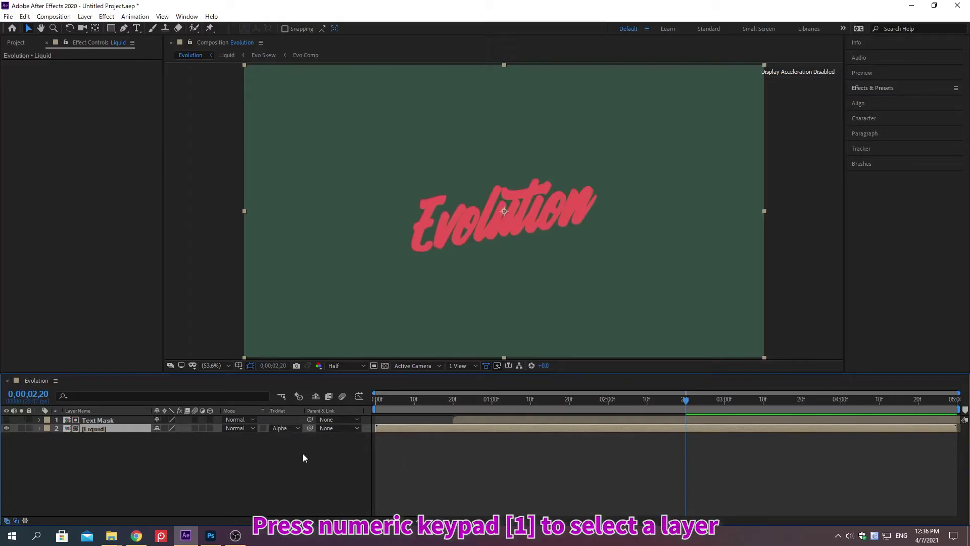
key(KP_1)
key(alt+shift+j)
text(0;00;00;0)
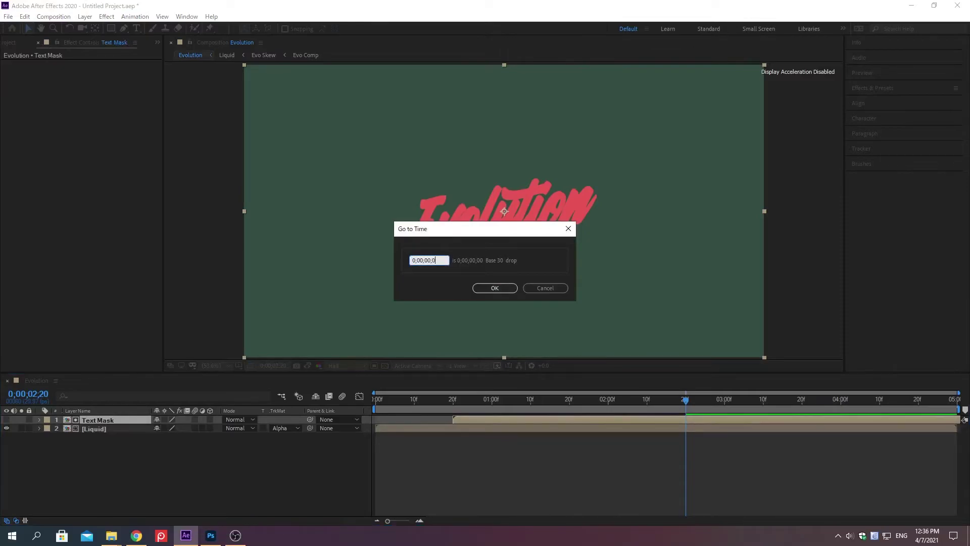
key(Return)
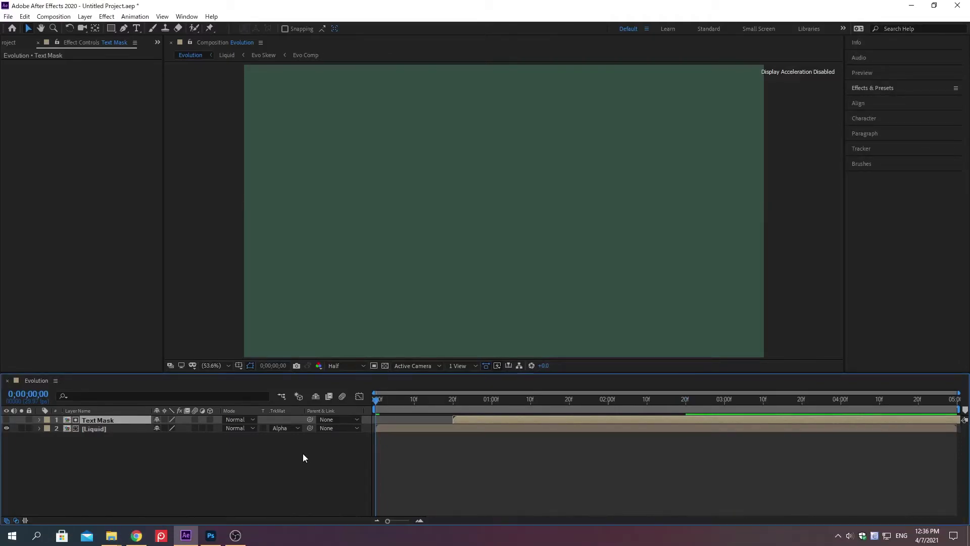
key(bracketleft)
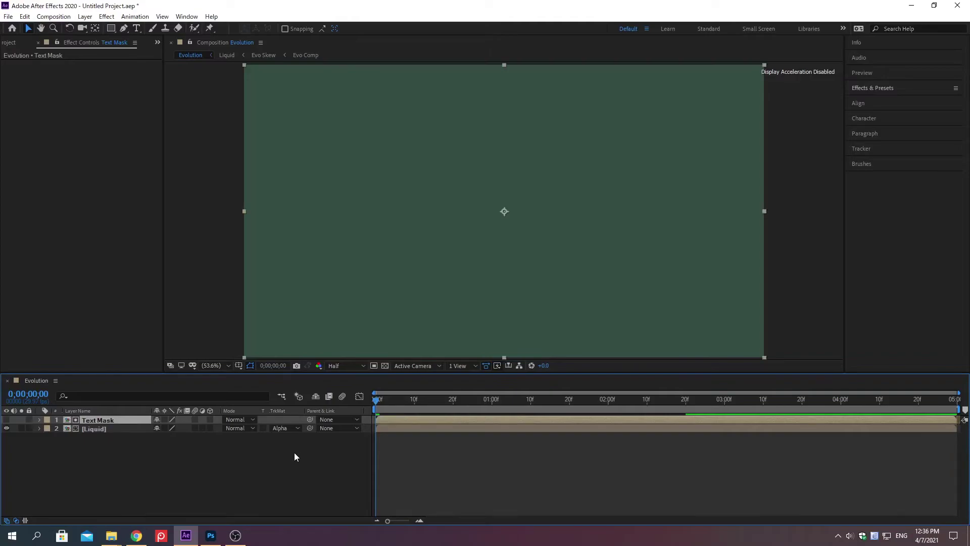
Copy the Text White layer from the Liquid composition and paste it above Text Mask in the Evolution composition
double_click(108, 429)
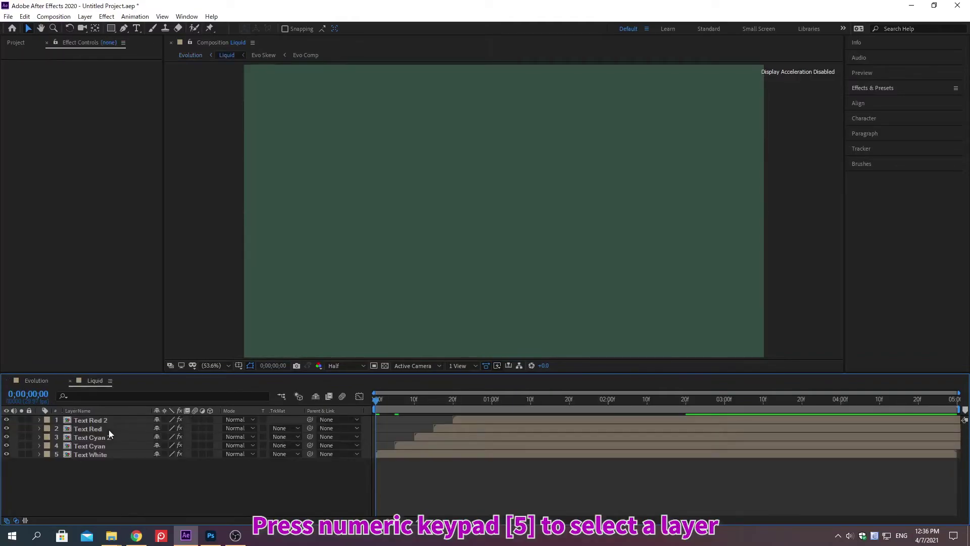
key(KP_5)
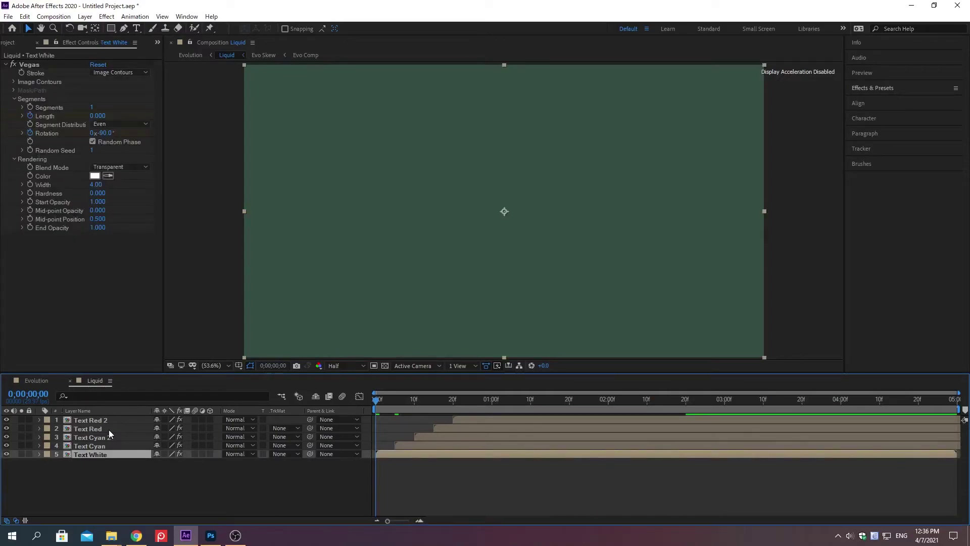
click(190, 55)
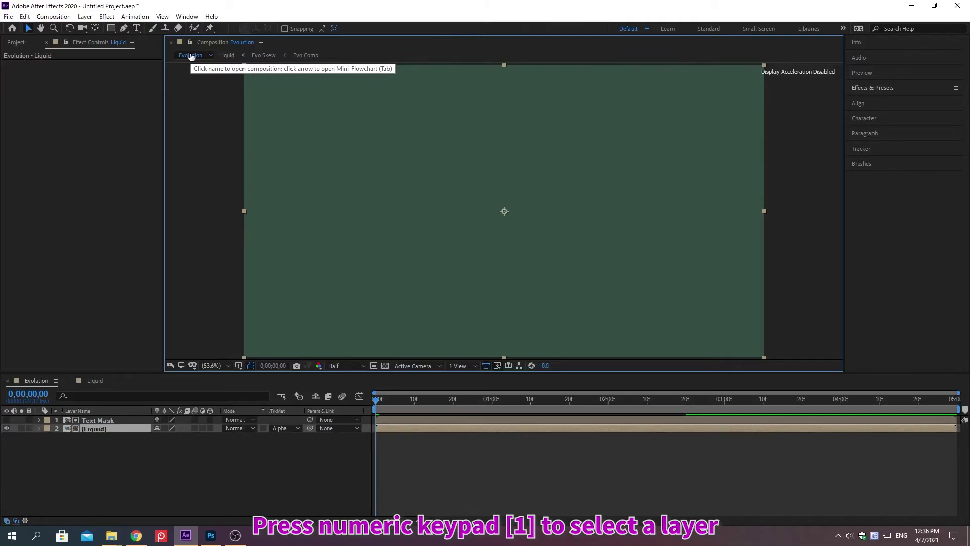
key(KP_1)
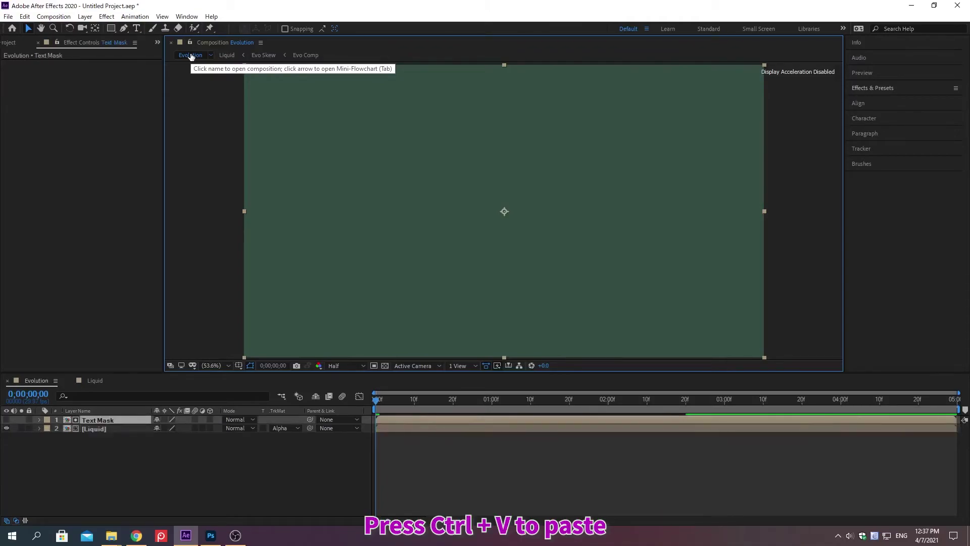
key(ctrl+v)
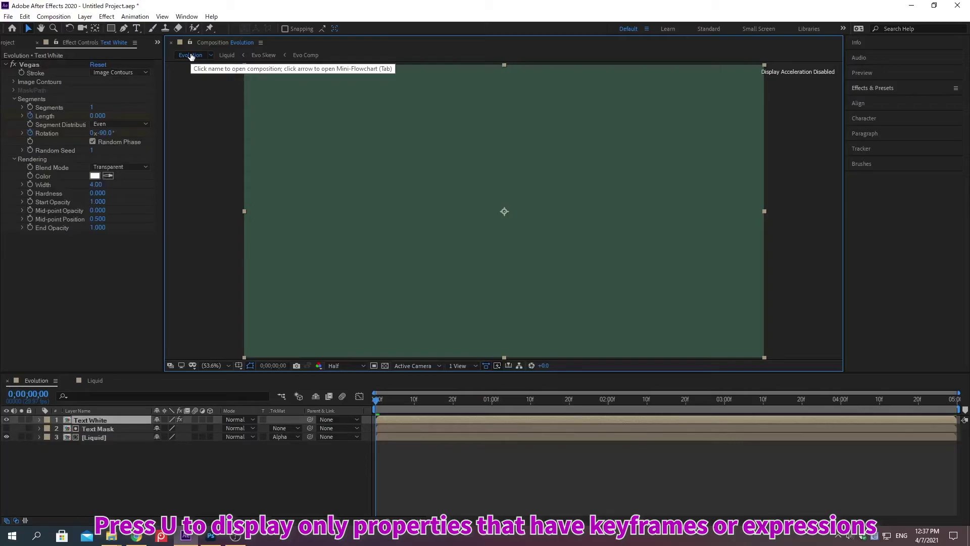
At 0;00;02;00, remove the Vegas Length keyframes from the pasted Text White layer and set its Length to 0
key(u)
key(alt+shift+j)
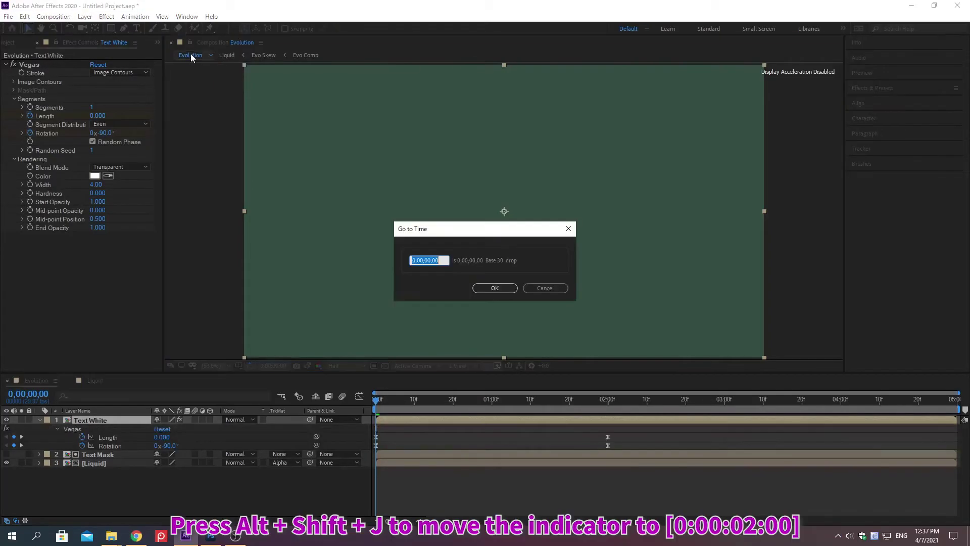
text(0:00:02:00)
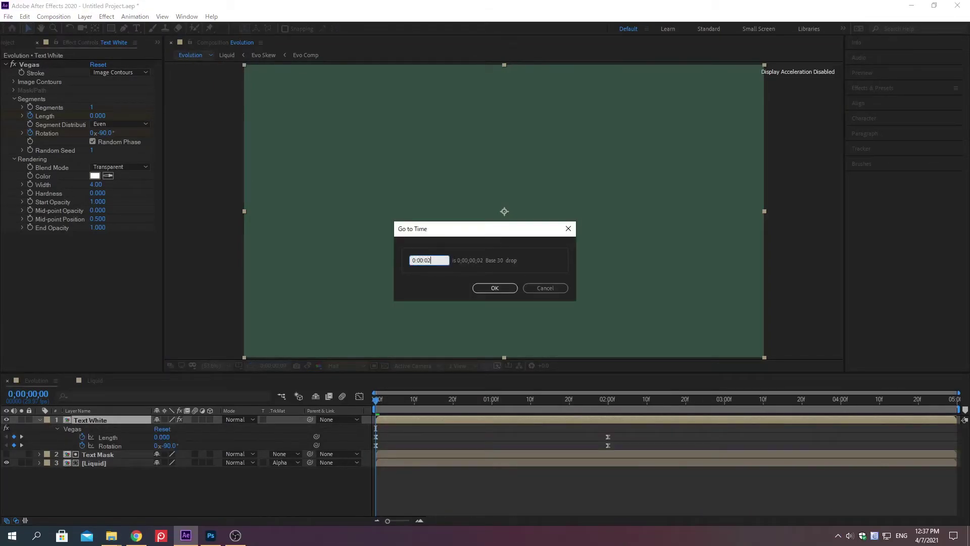
key(Return)
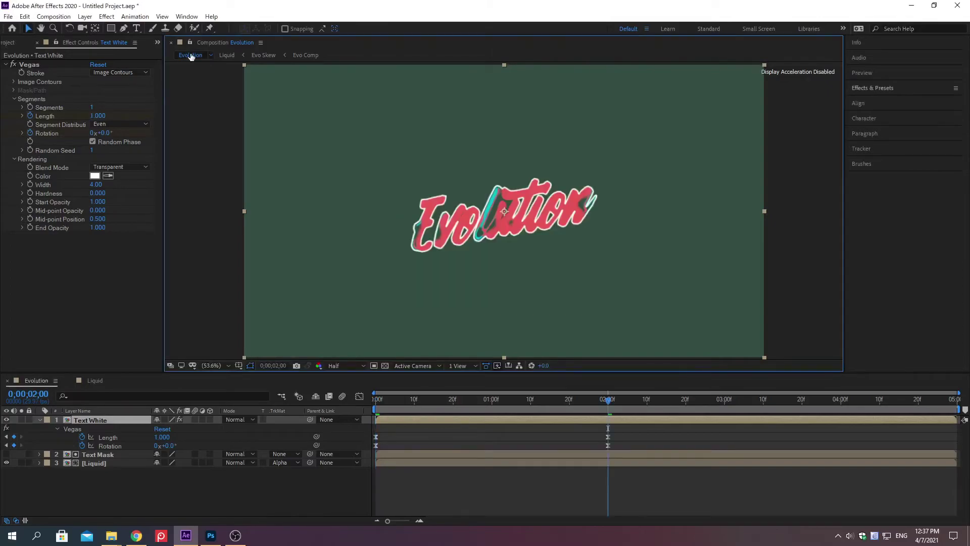
click(30, 116)
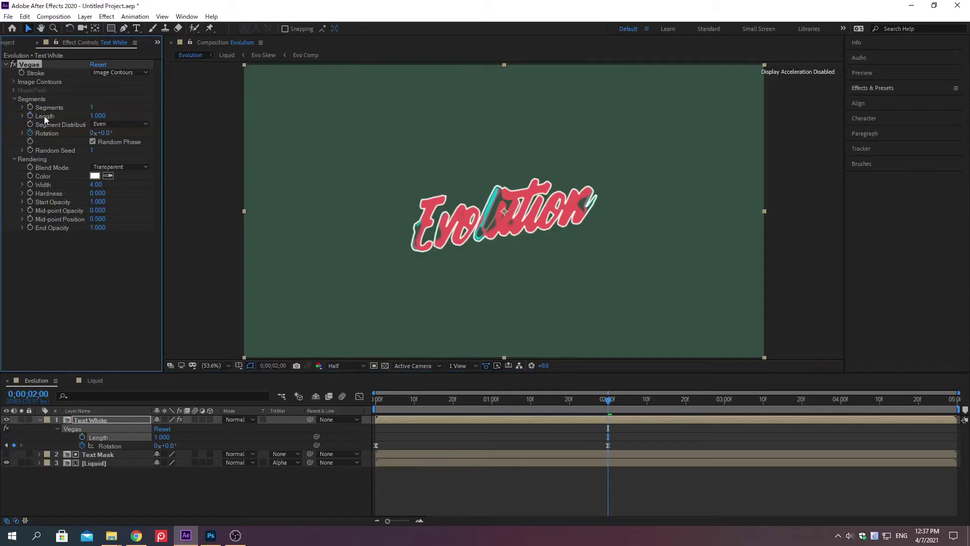
right_click(43, 116)
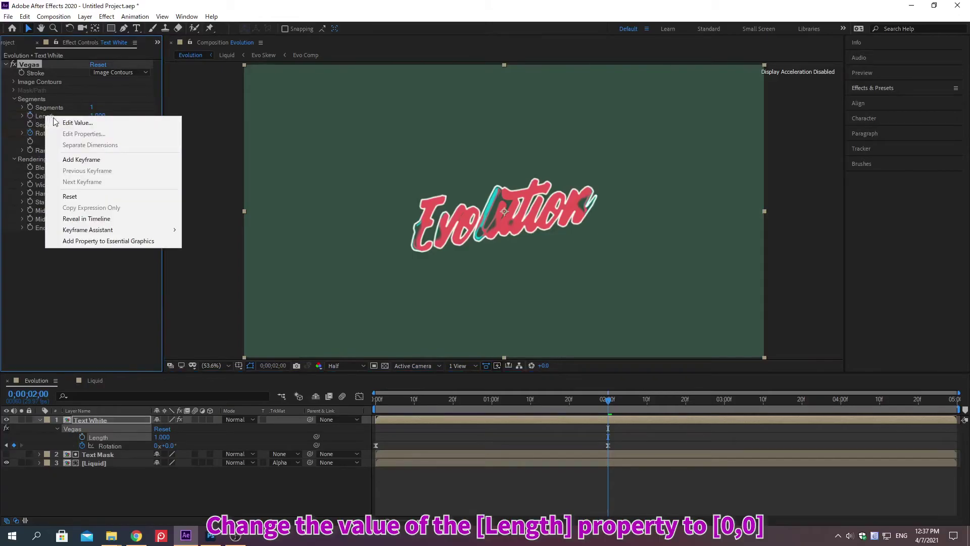
click(78, 122)
text(0)
key(Return)
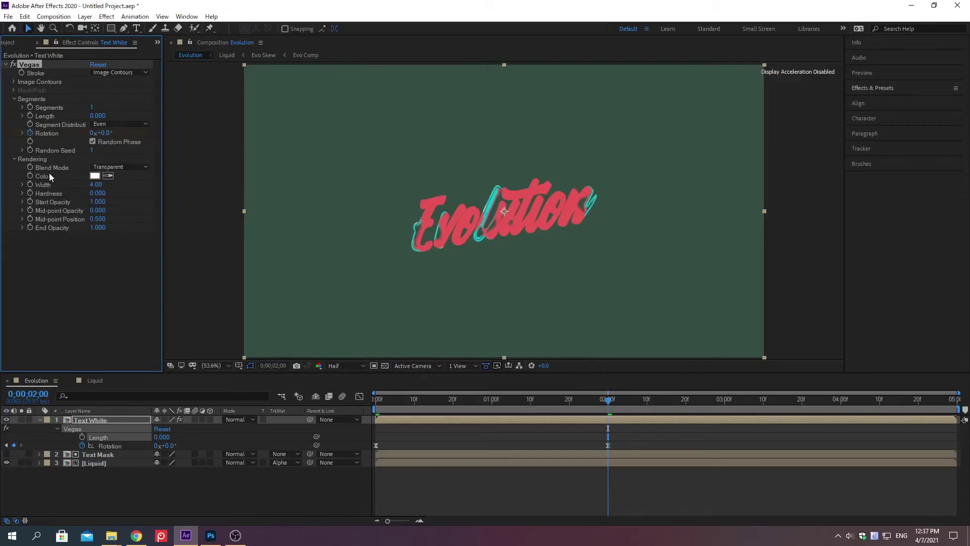
Set the Vegas Width of the Text White layer to 2
right_click(44, 185)
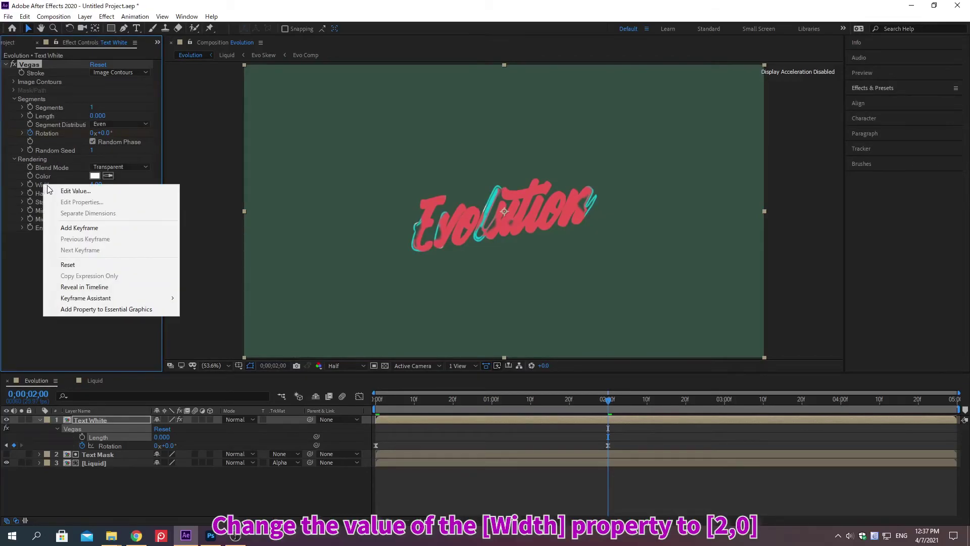
click(76, 191)
text(2)
key(Return)
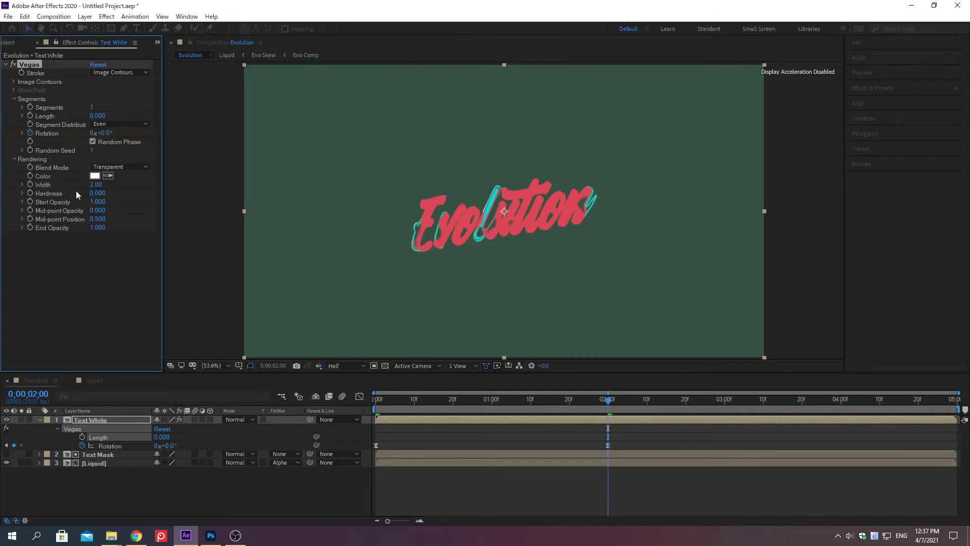
Create a Vegas Length keyframe on the Text White layer at 0;00;01;19
key(alt+shift+j)
text(0:00:01:19)
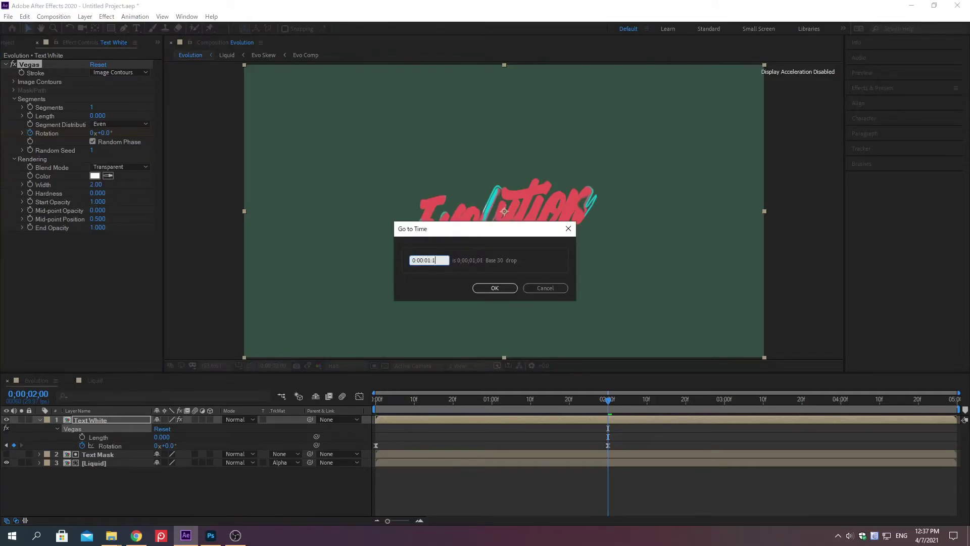
key(Return)
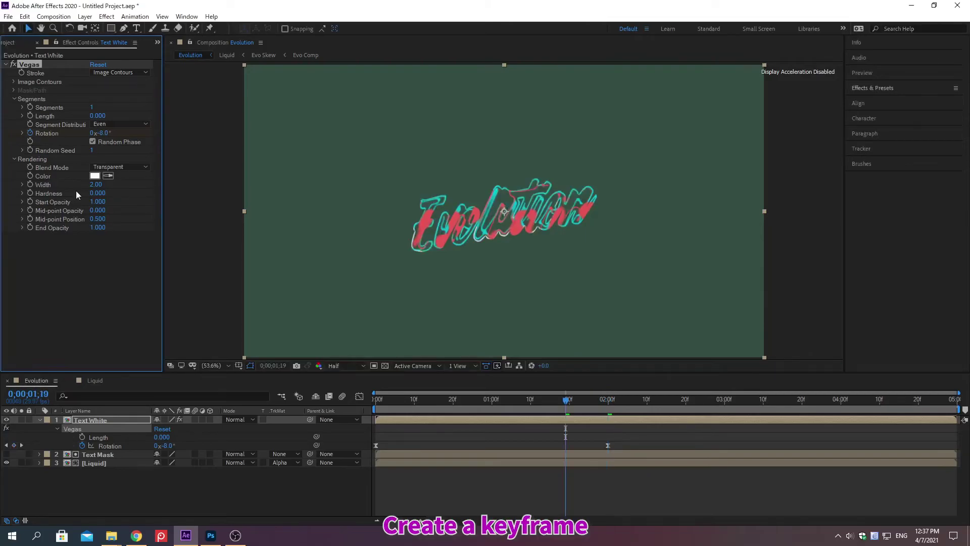
click(29, 116)
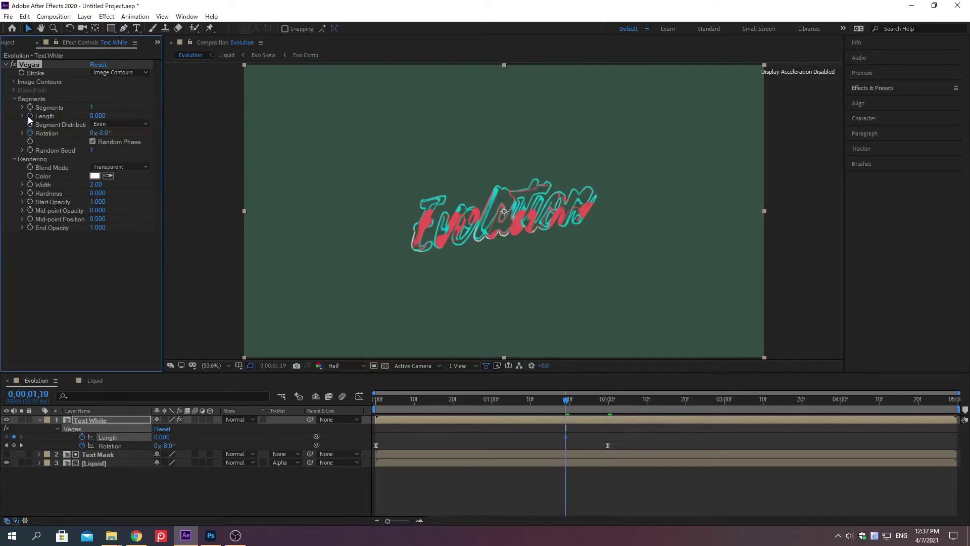
Add a Length keyframe with value 0.02 at 0;00;01;26 on the Text White layer
key(alt+shift+j)
text(0:00:01:26)
key(Return)
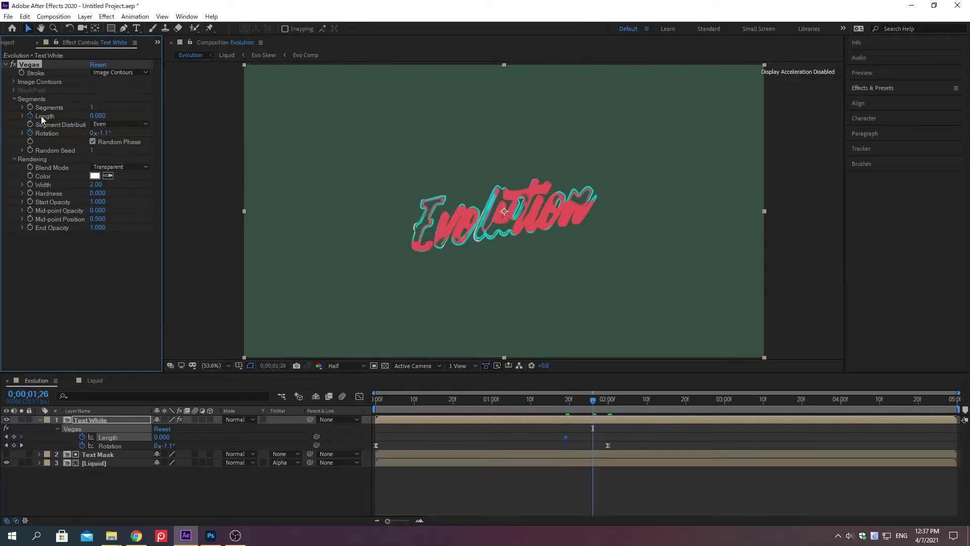
right_click(45, 117)
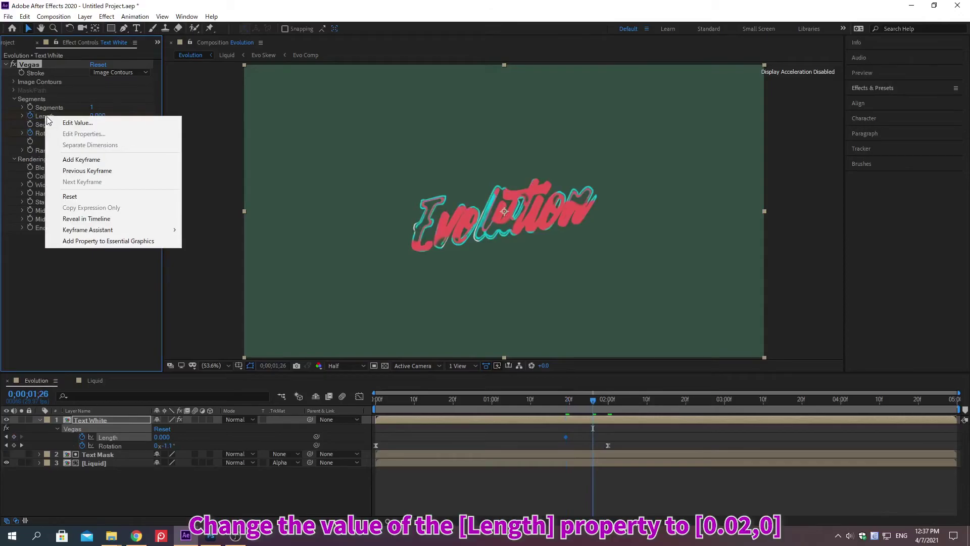
click(78, 122)
text(0.02)
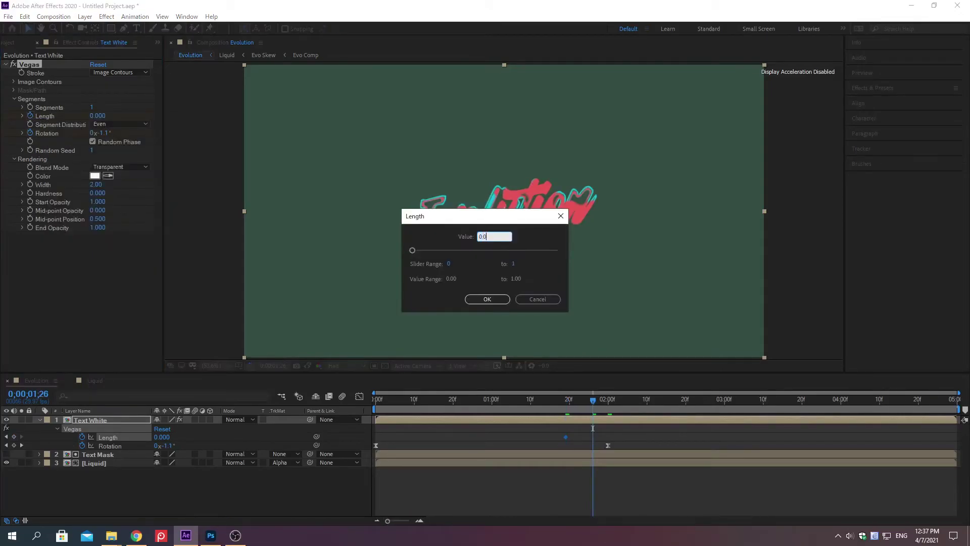
key(Return)
Add a Length keyframe with value 0 at 0;00;02;03 on the Text White layer
key(alt+shift+j)
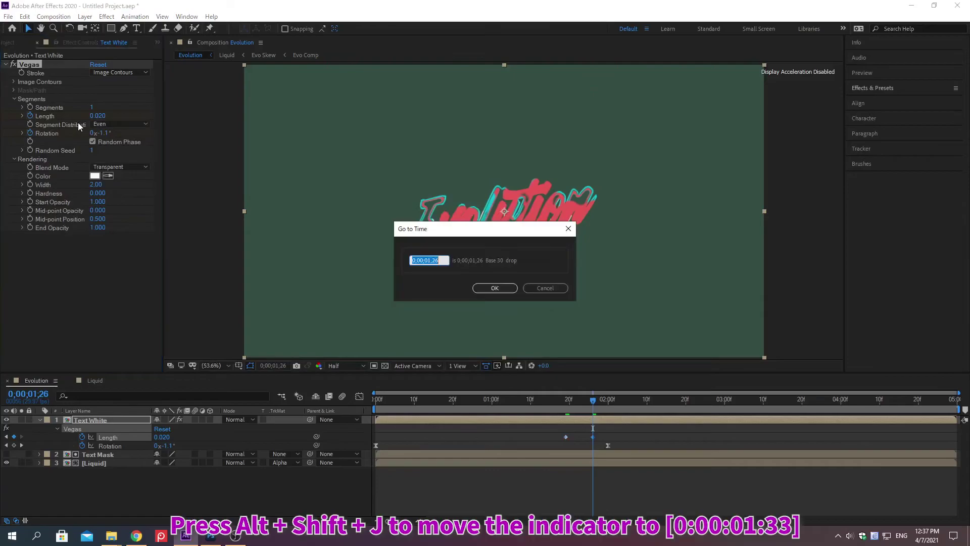
text(0:00:01:33)
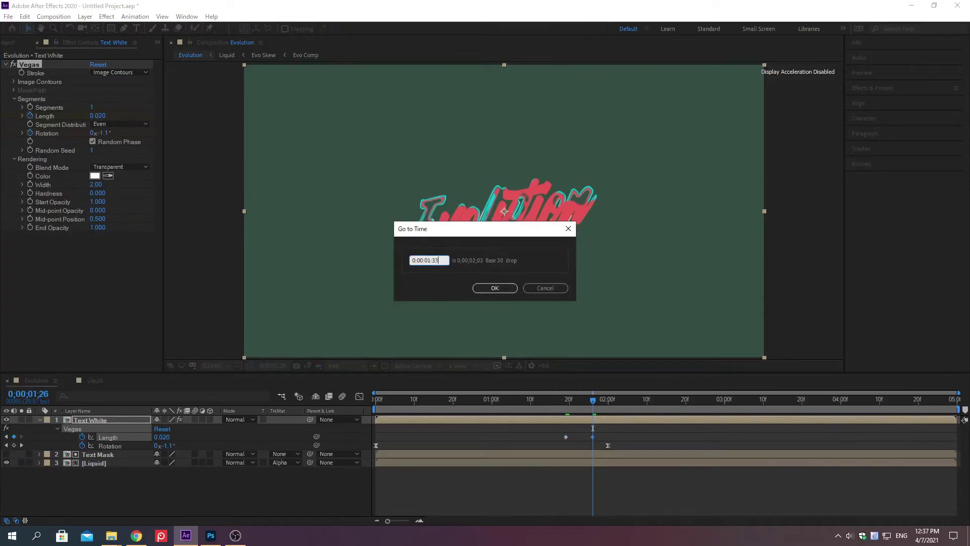
key(Return)
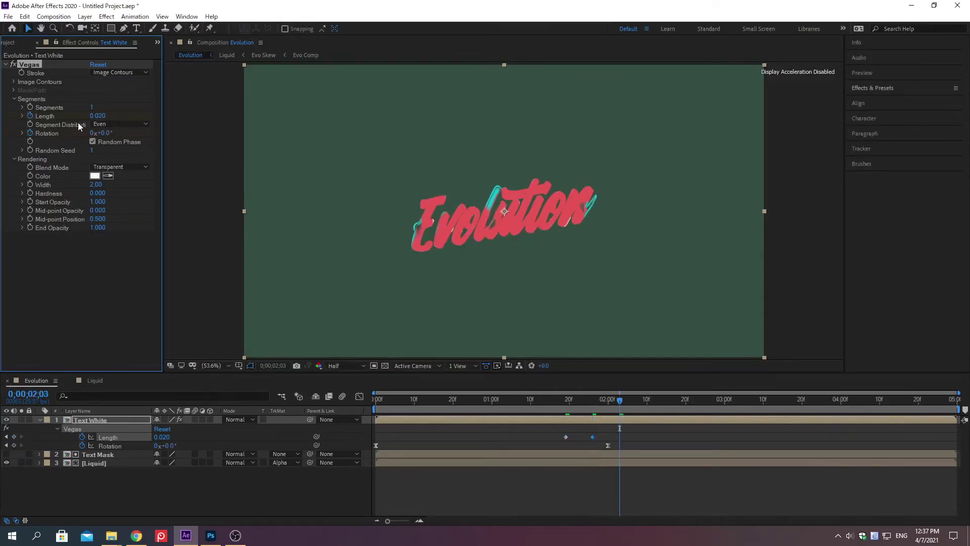
right_click(47, 119)
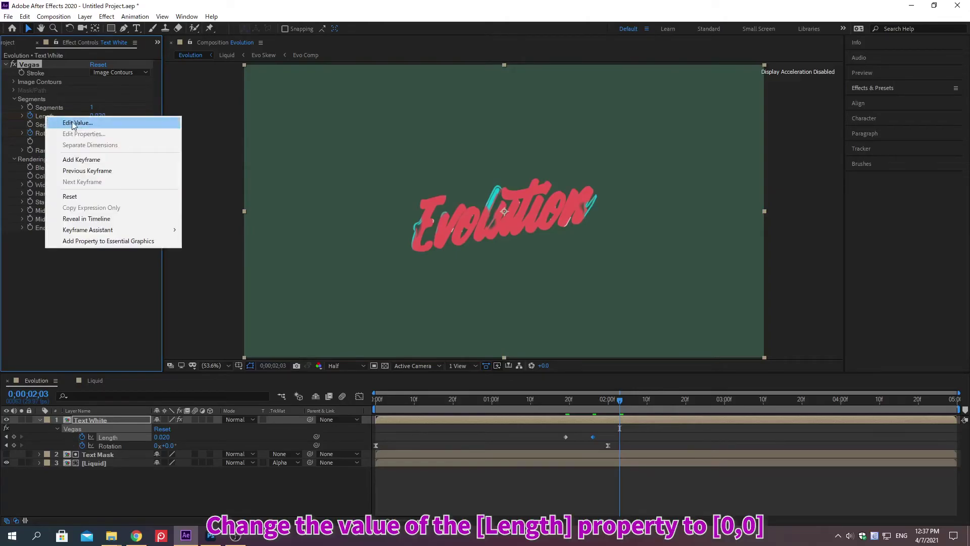
click(77, 122)
text(0)
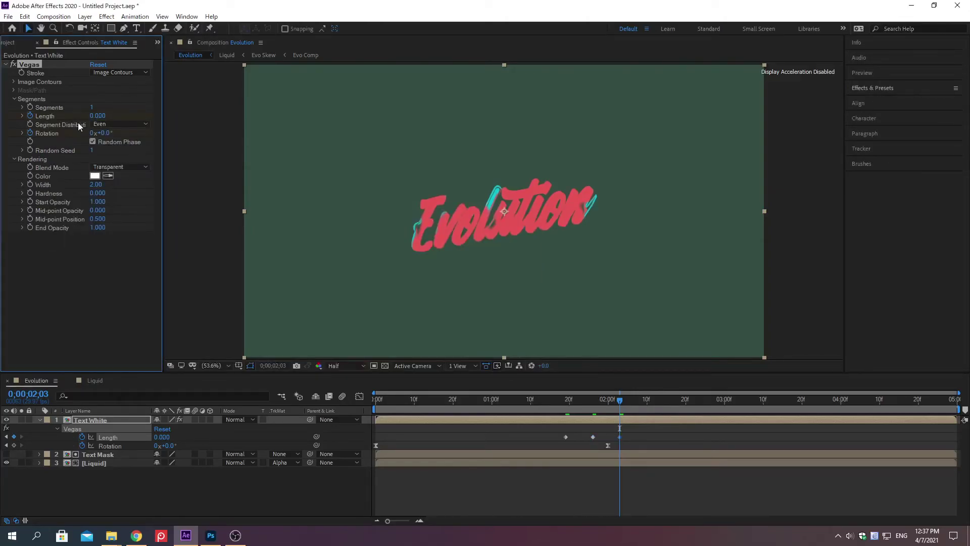
Move Text White's two Rotation keyframes to about 0;00;01;06 and 0;00;02;26, and apply Easy Ease to its three Length keyframes
drag(374, 445, 516, 445)
drag(607, 446, 698, 448)
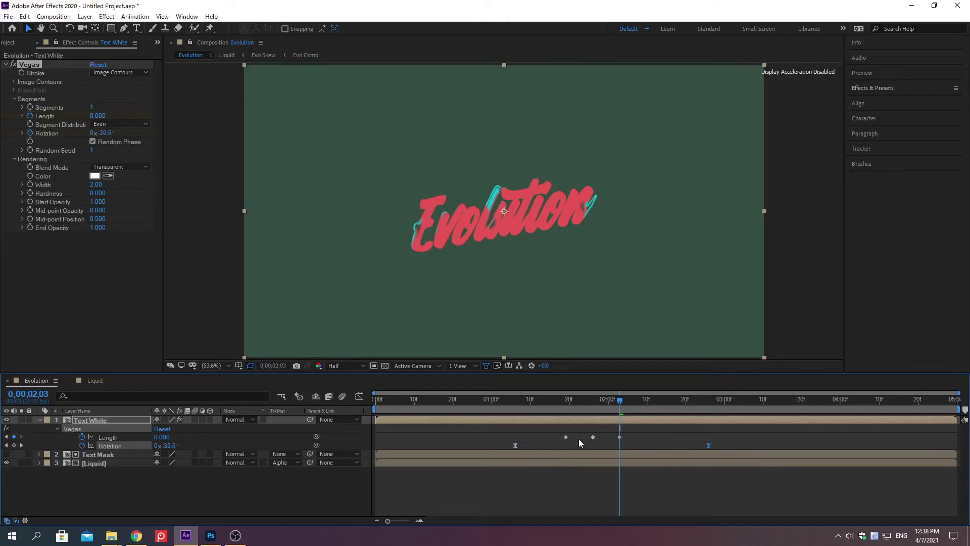
drag(550, 438, 666, 438)
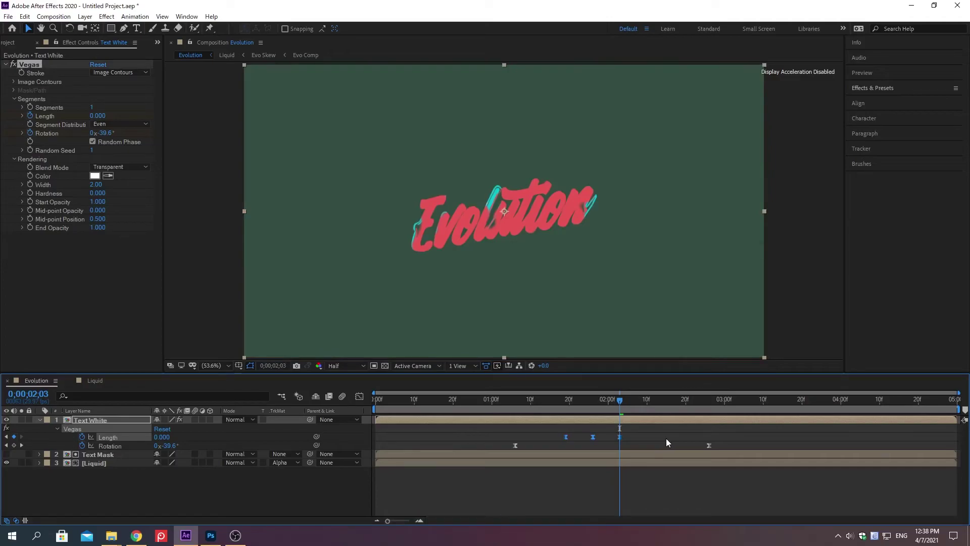
Apply the Turbulent Displace effect to the Text White layer
click(873, 88)
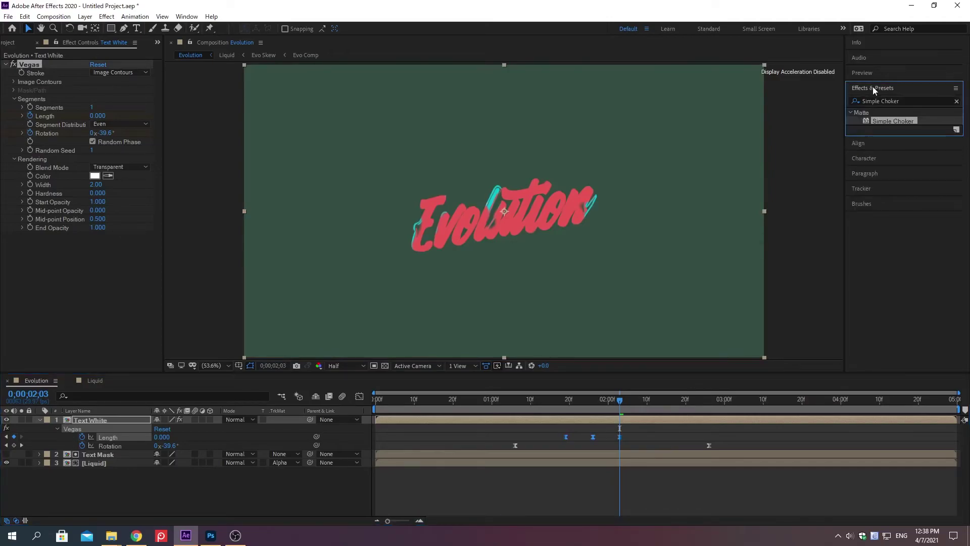
click(956, 101)
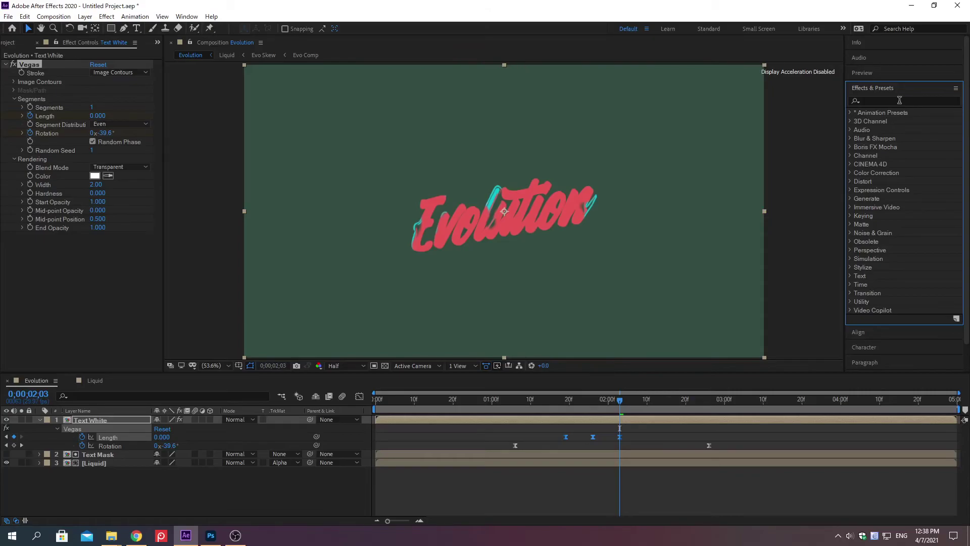
click(873, 100)
text(Turbu)
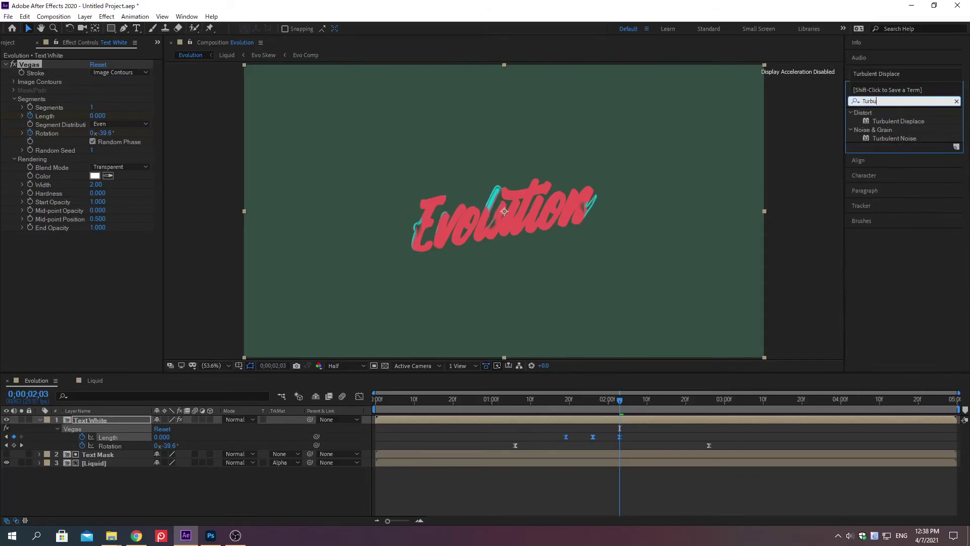
text(lent Displace)
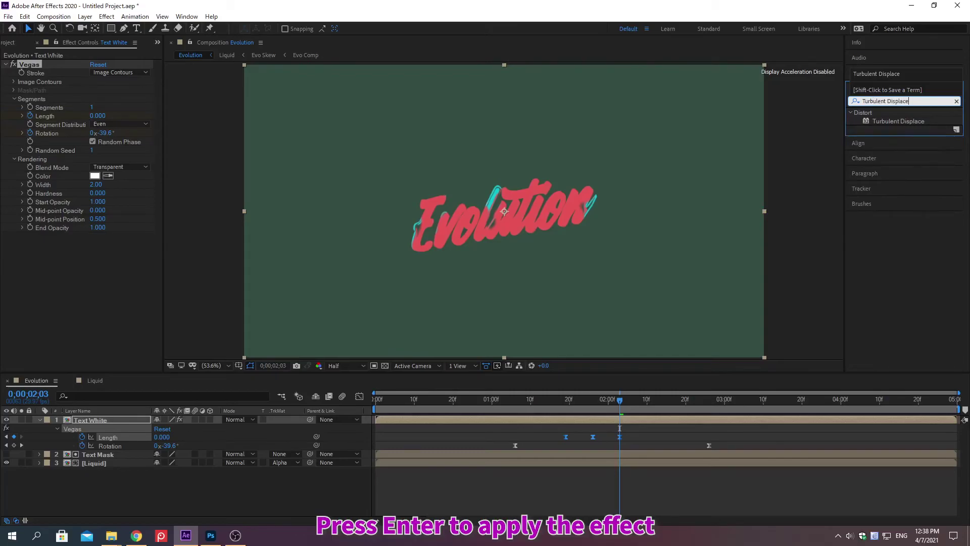
key(Return)
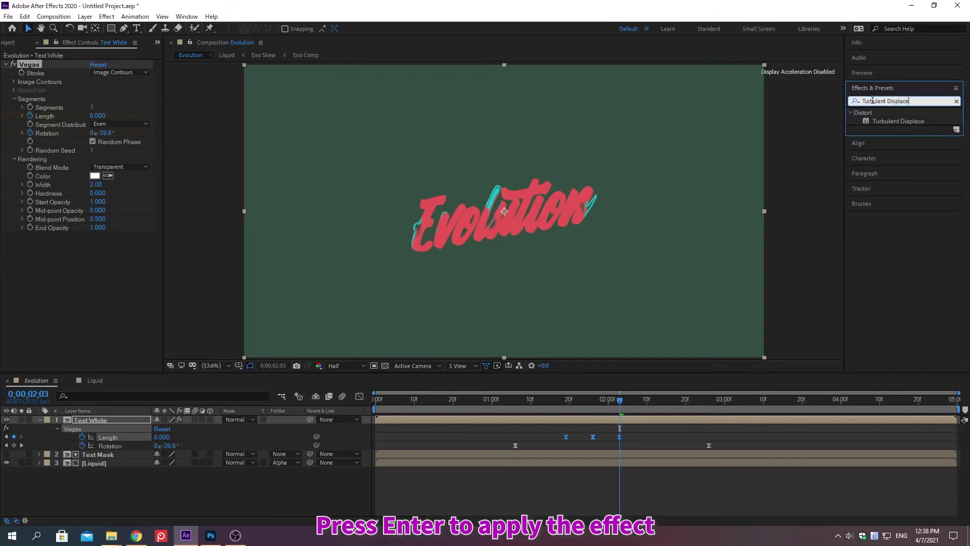
key(Return)
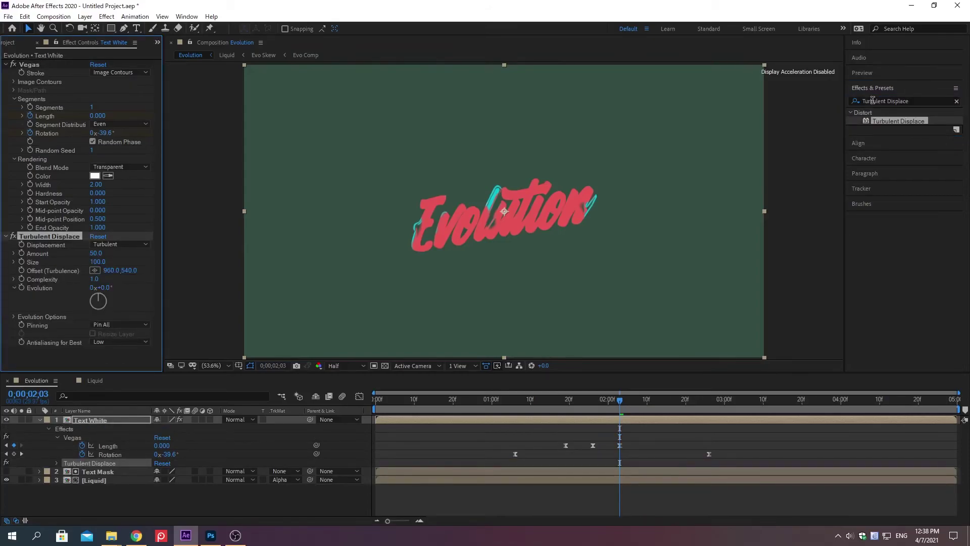
click(872, 86)
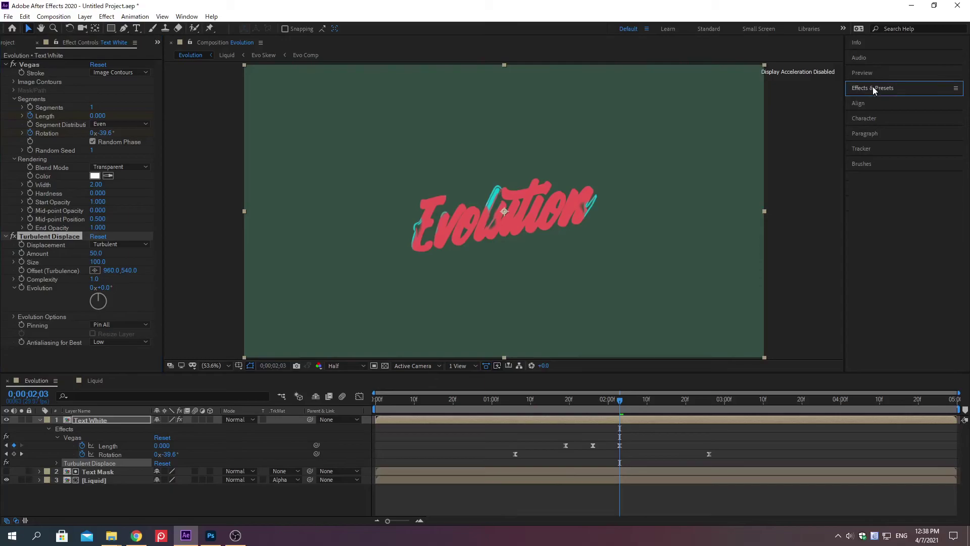
Set the Turbulent Displace Amount on the Text White layer to 18
right_click(40, 254)
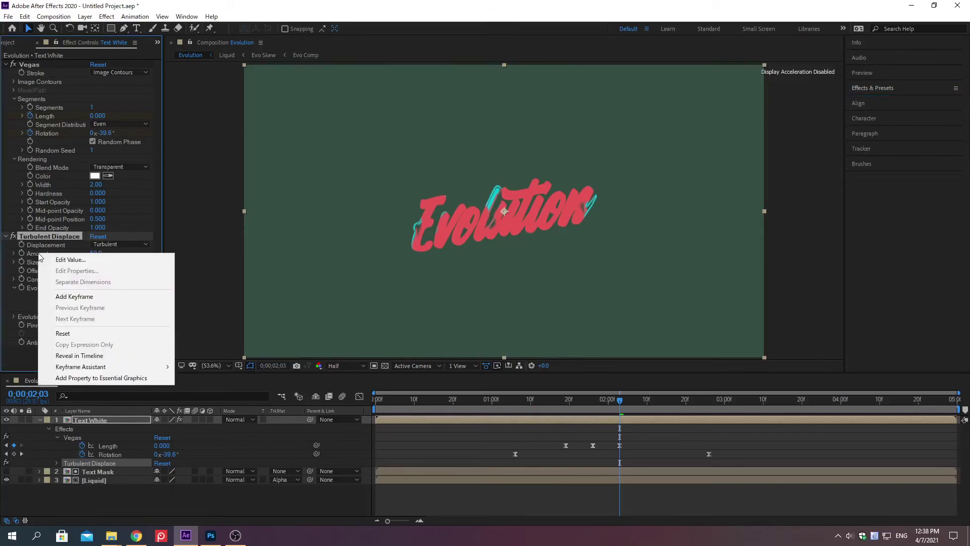
click(71, 260)
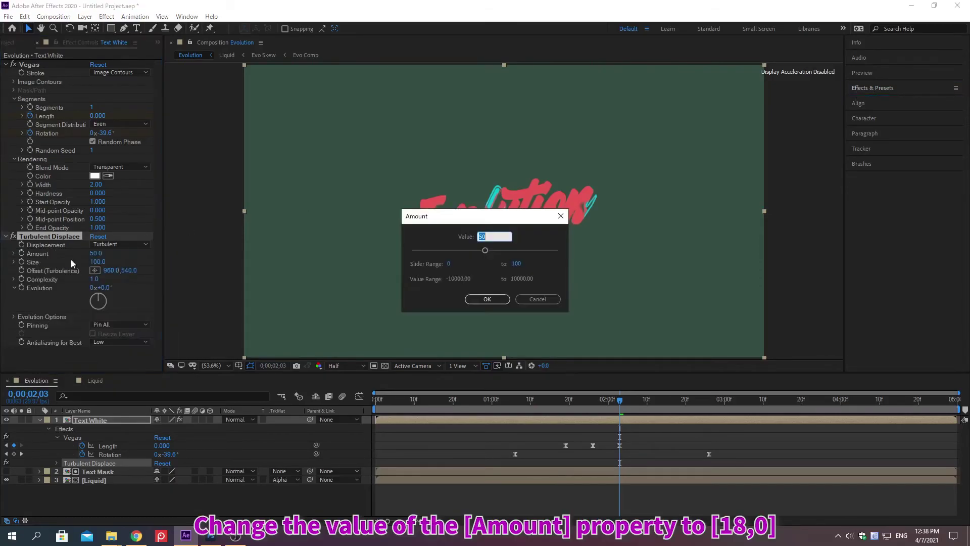
text(18)
key(Return)
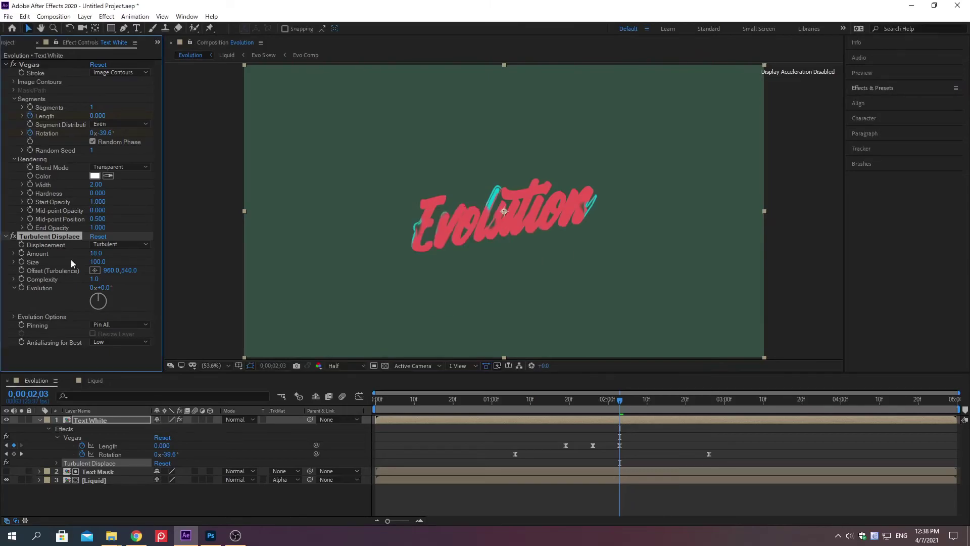
Duplicate the Text White layer and rename the copy as Drop Red
click(182, 505)
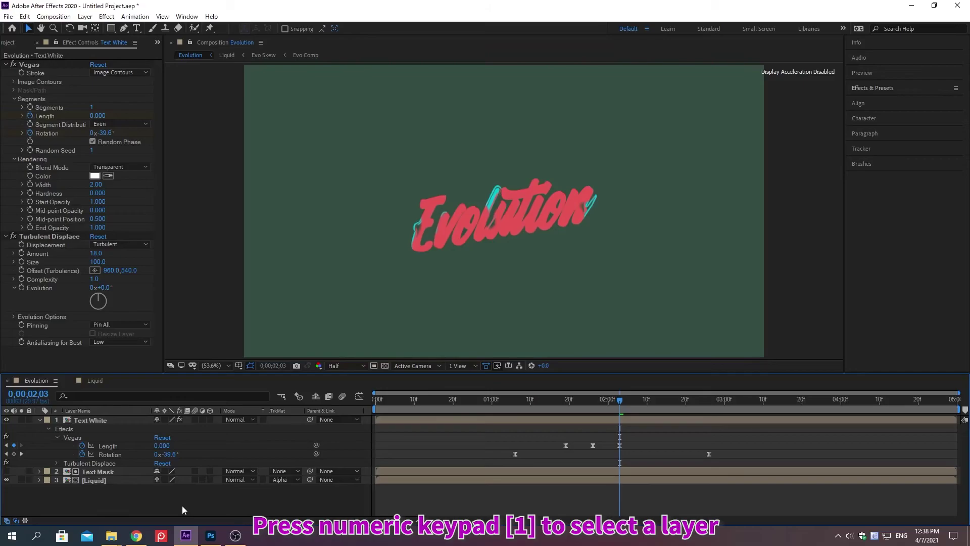
key(KP_1)
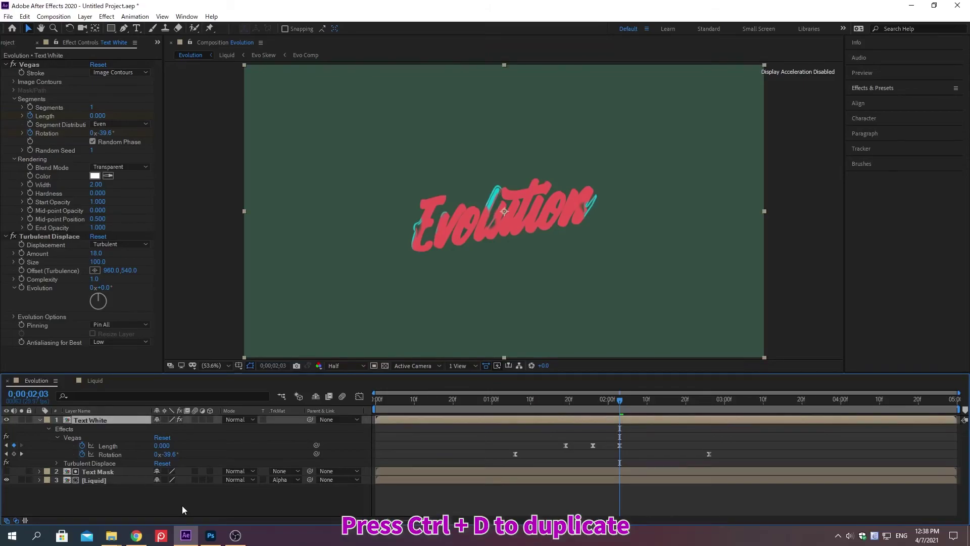
key(ctrl+d)
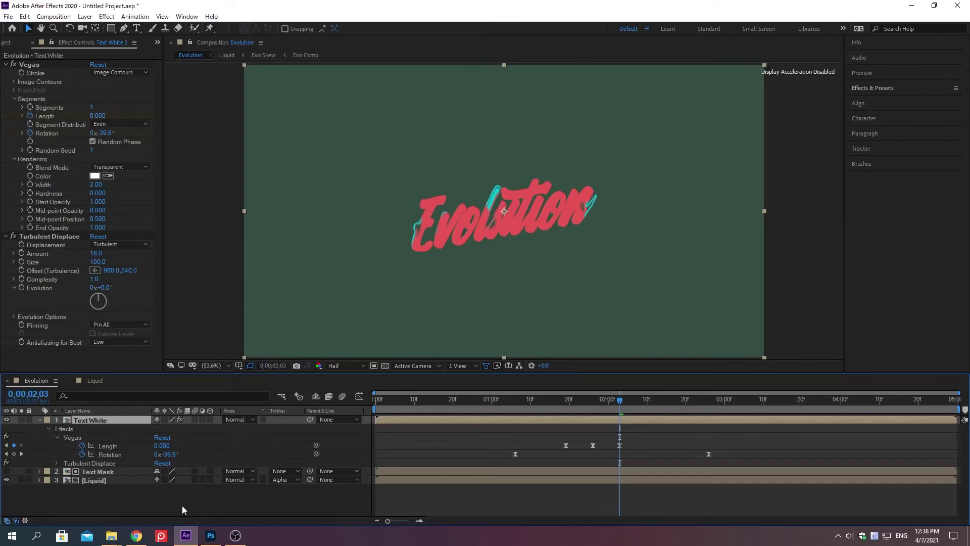
key(Return)
text(Drop Red)
key(Return)
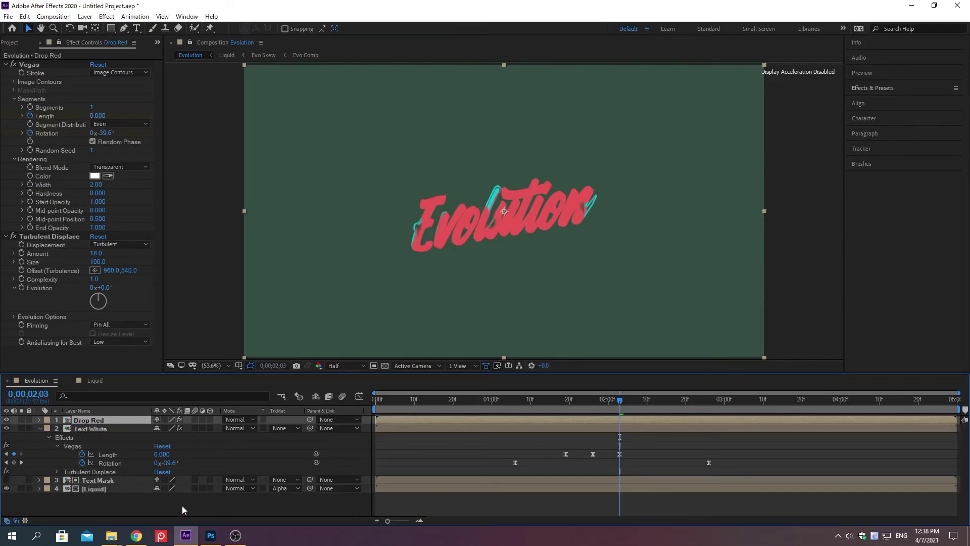
Rename the original Text White layer as Drop White
key(KP_2)
key(Return)
text(Drop White)
key(Return)
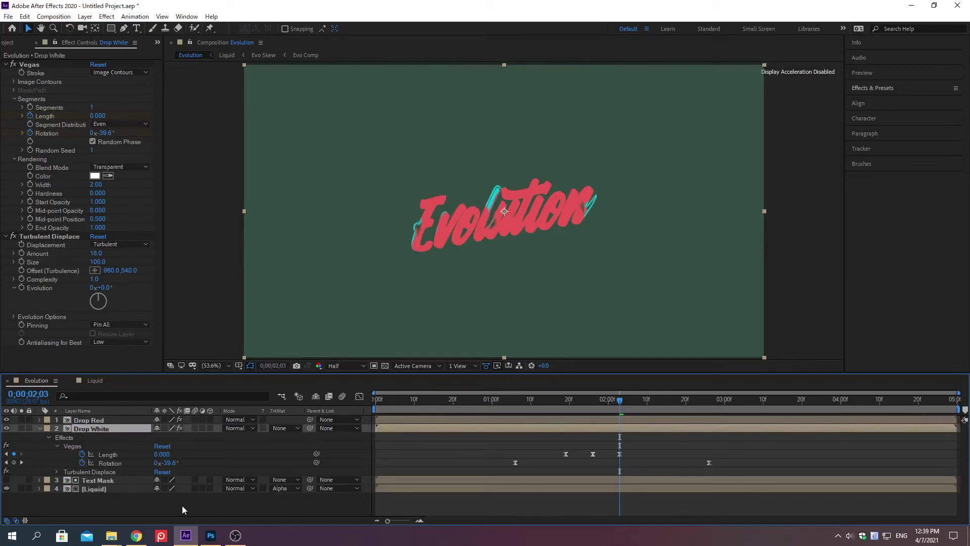
Set the Vegas stroke color of the Drop Red layer to D51F0E
key(KP_1)
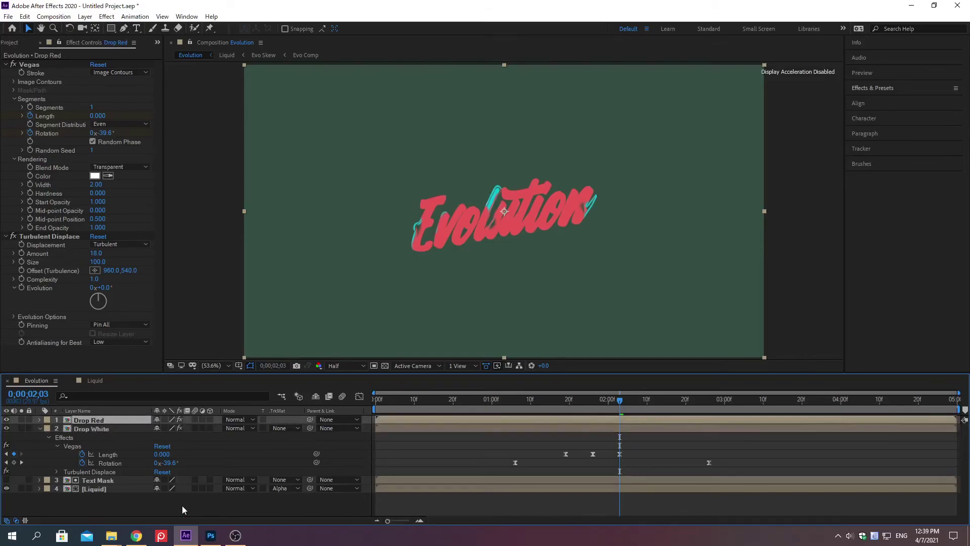
right_click(43, 177)
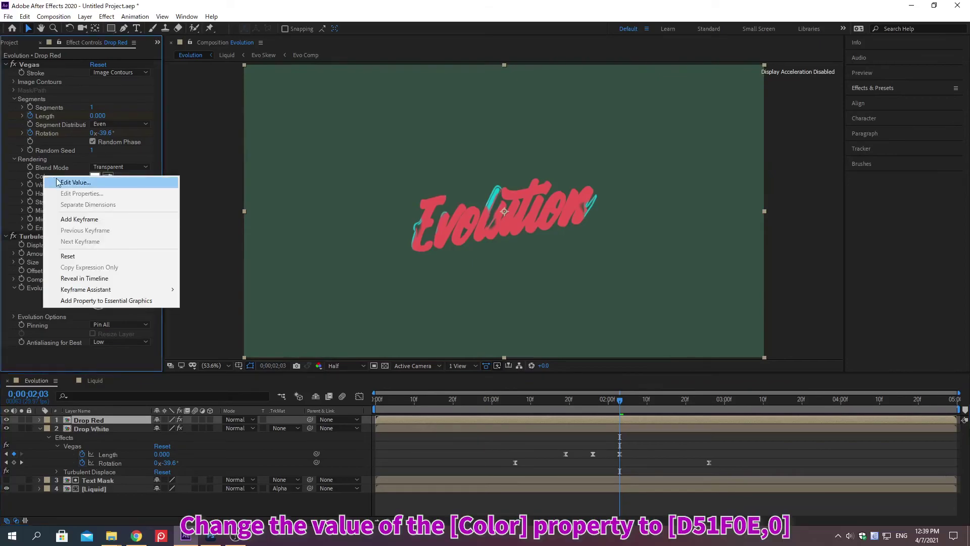
click(76, 182)
text(D51F0E)
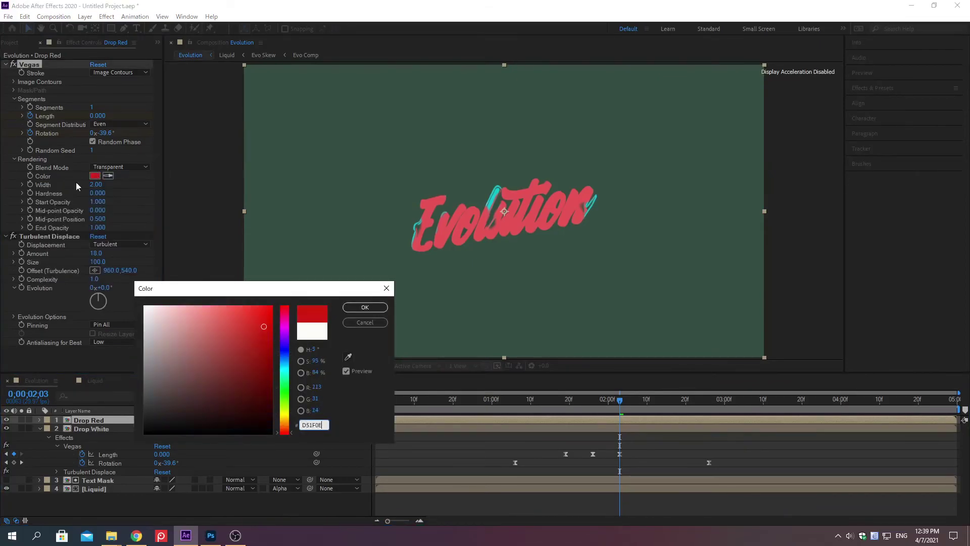
key(Return)
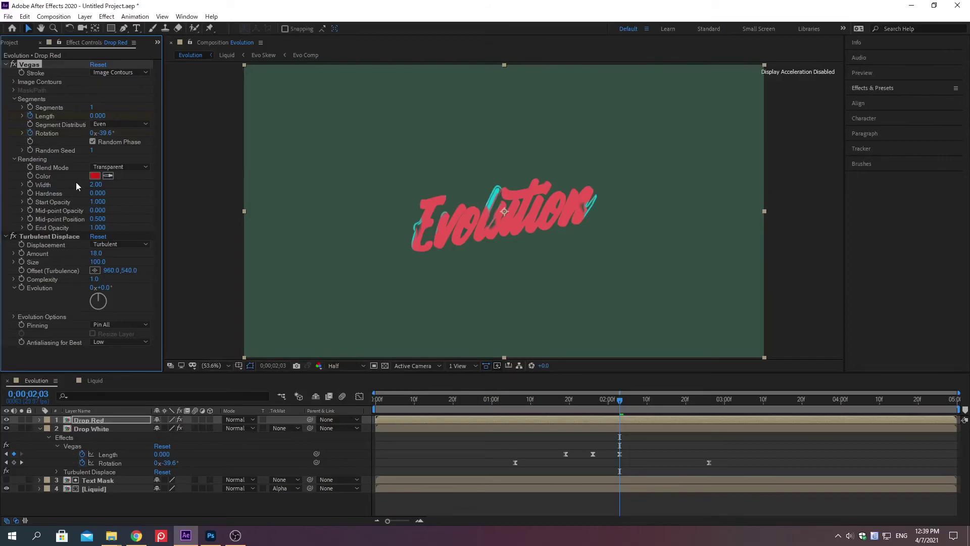
Set the Vegas Random Seed of the Drop Red layer to 5
right_click(57, 152)
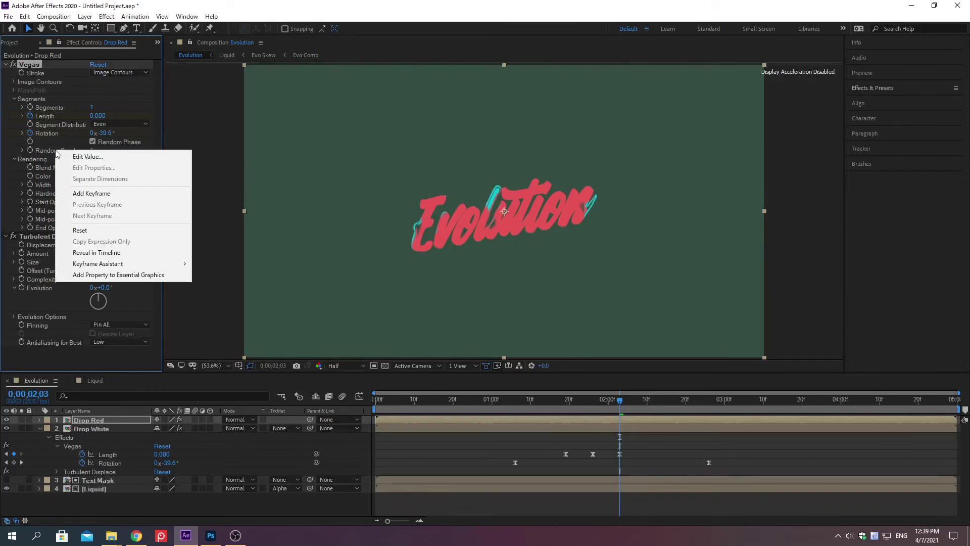
click(80, 157)
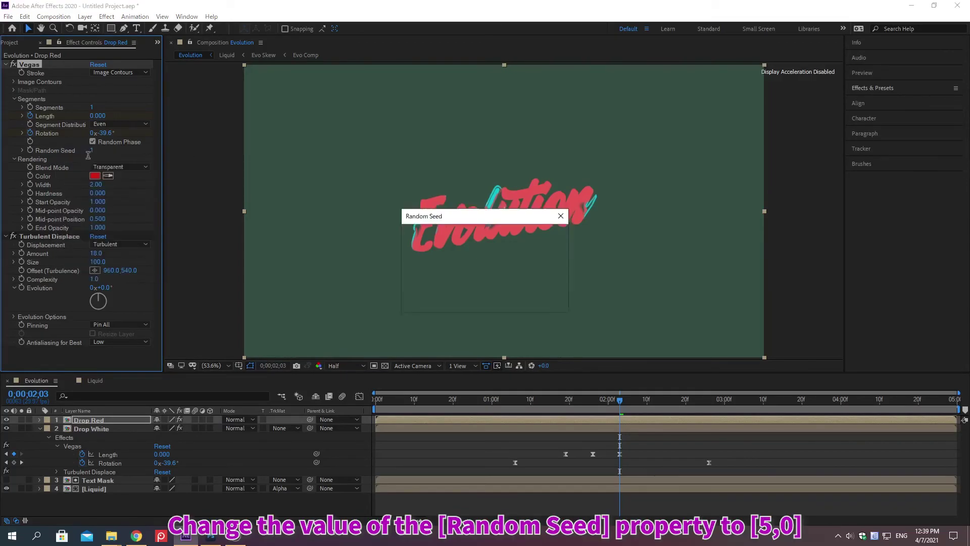
text(5)
key(Return)
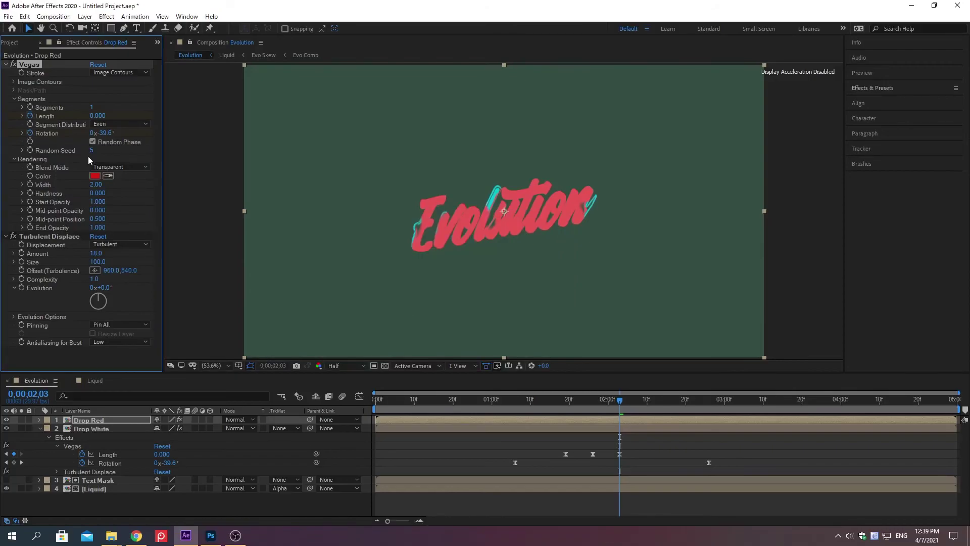
Duplicate the Drop Red layer and rename the copy as Drop Cyan
click(177, 510)
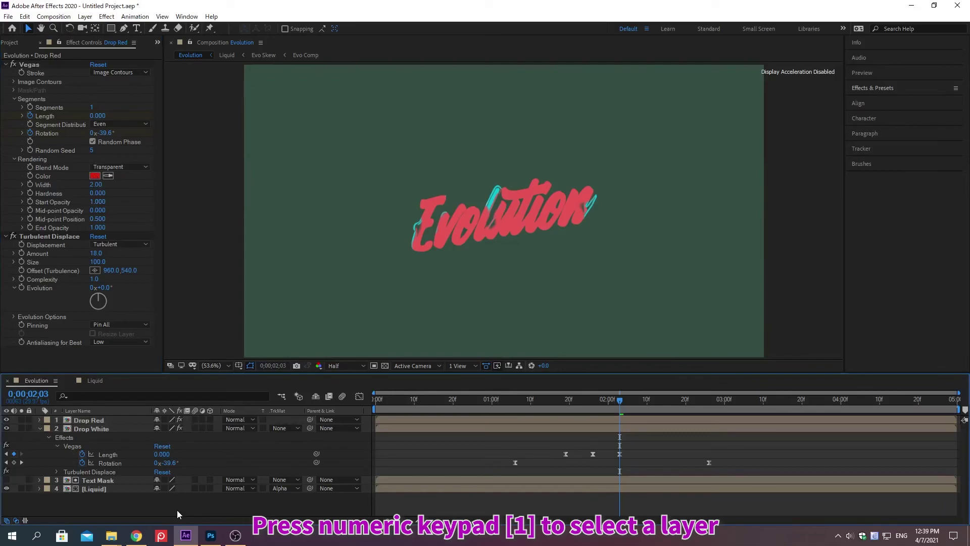
key(ctrl+Down)
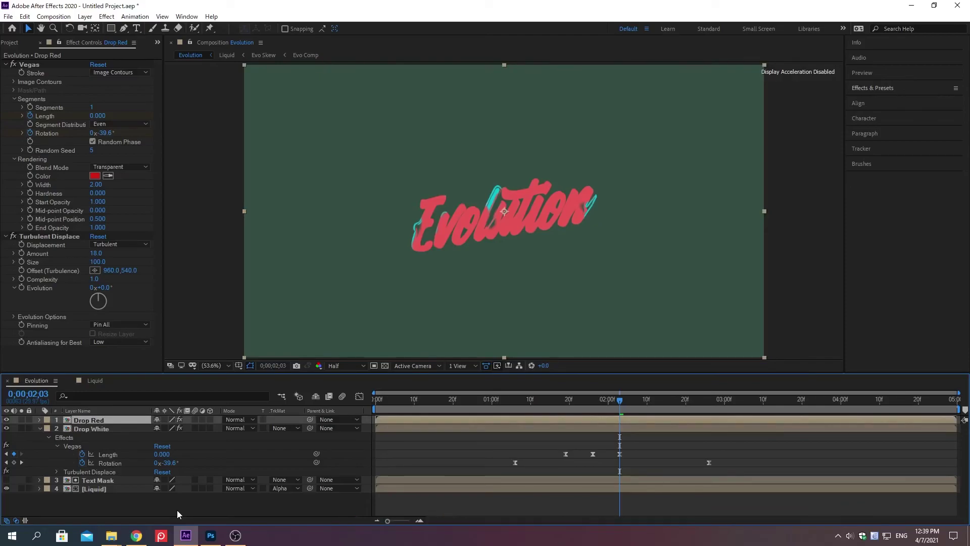
key(ctrl+d)
key(Return)
text(Drop Cyan)
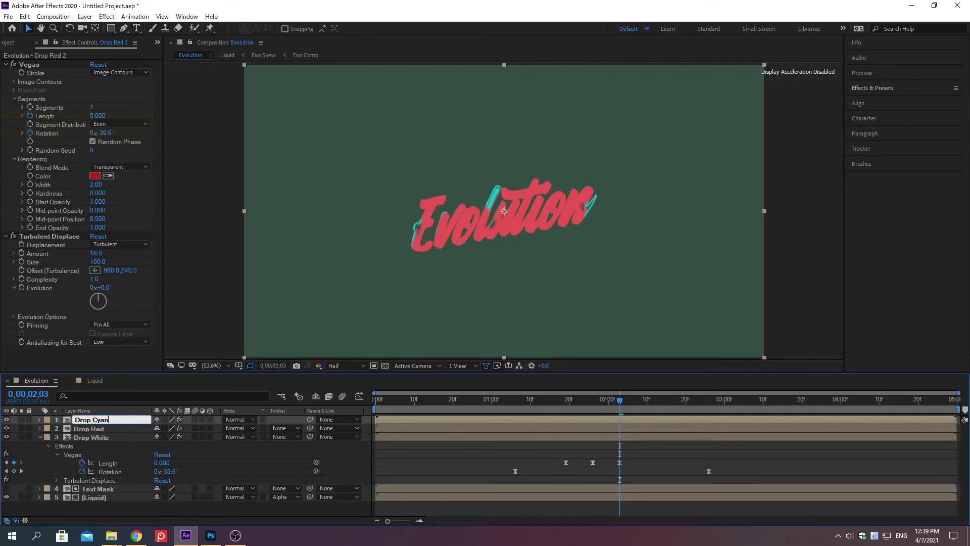
key(Return)
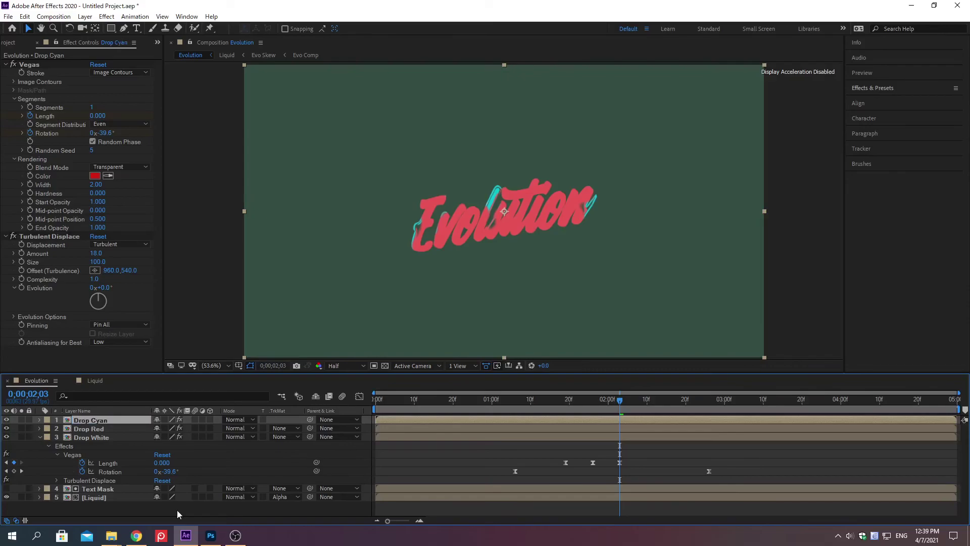
Set the Vegas Random Seed of the Drop Cyan layer to 8
right_click(55, 151)
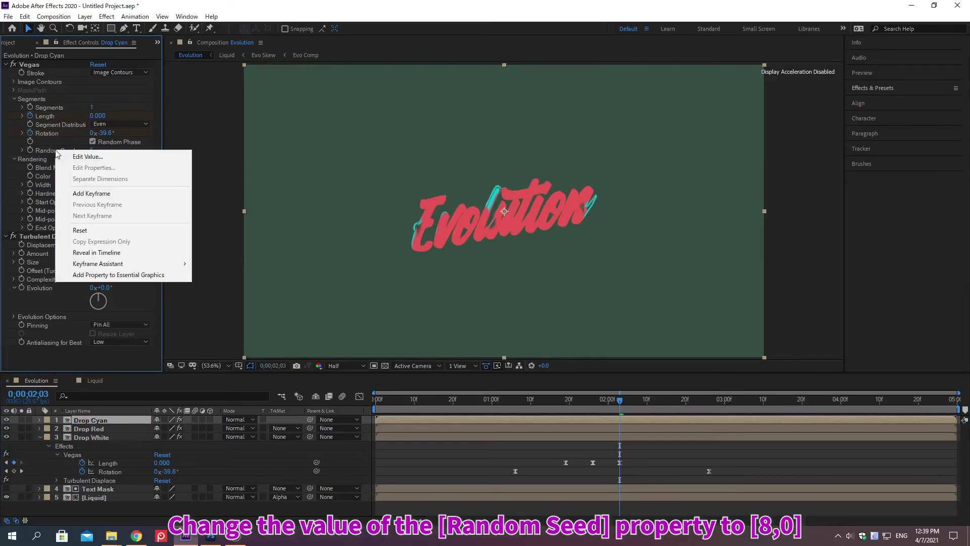
click(88, 156)
text(8)
key(Return)
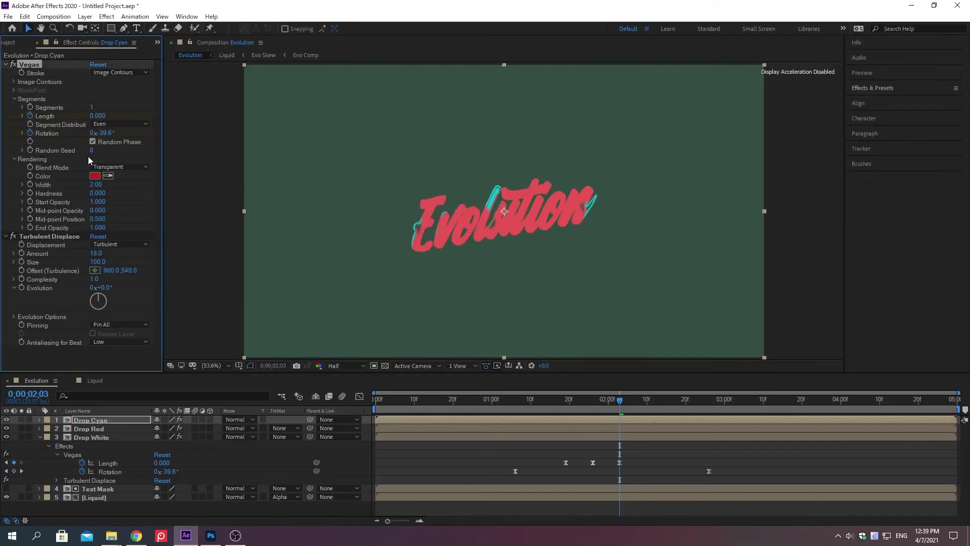
Set the Vegas stroke color of the Drop Cyan layer to 08C5D1
right_click(43, 176)
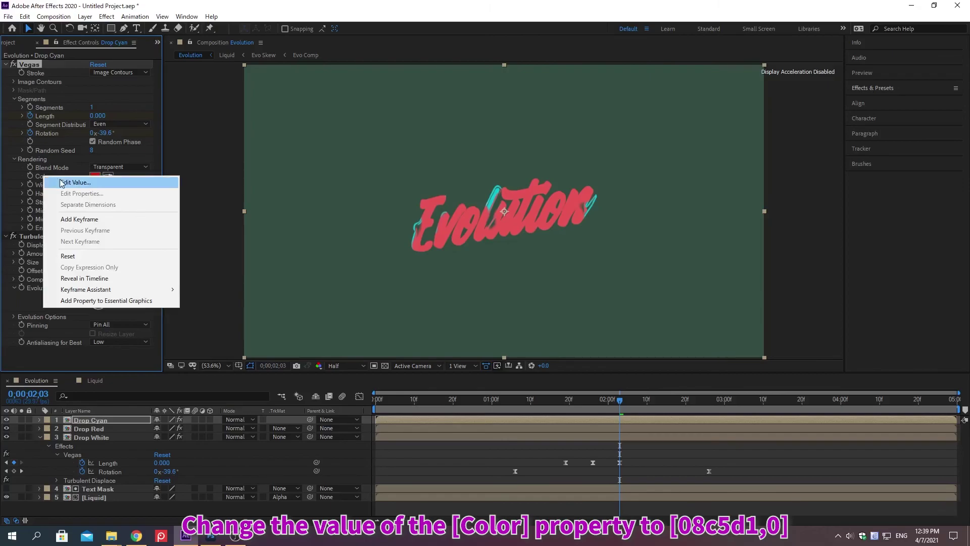
click(76, 182)
text(08D9D6)
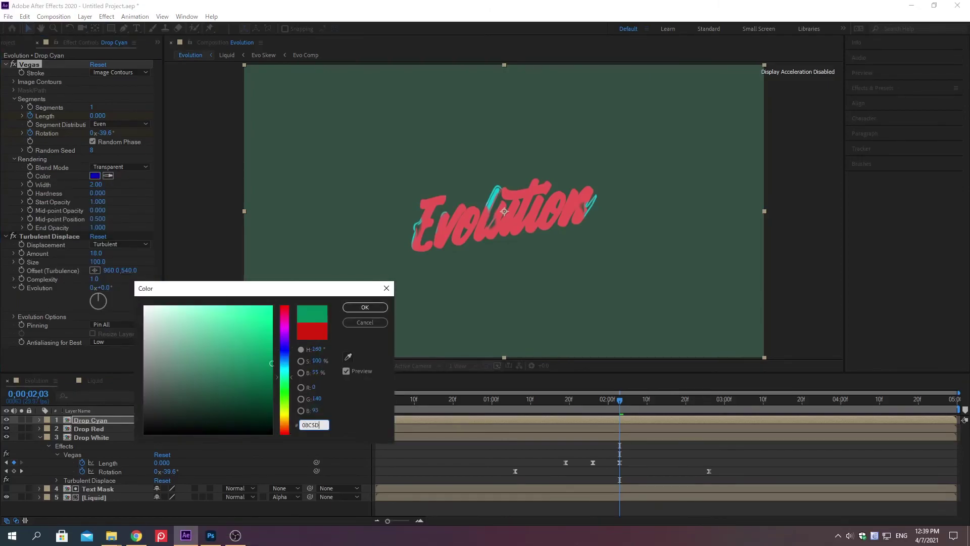
key(Return)
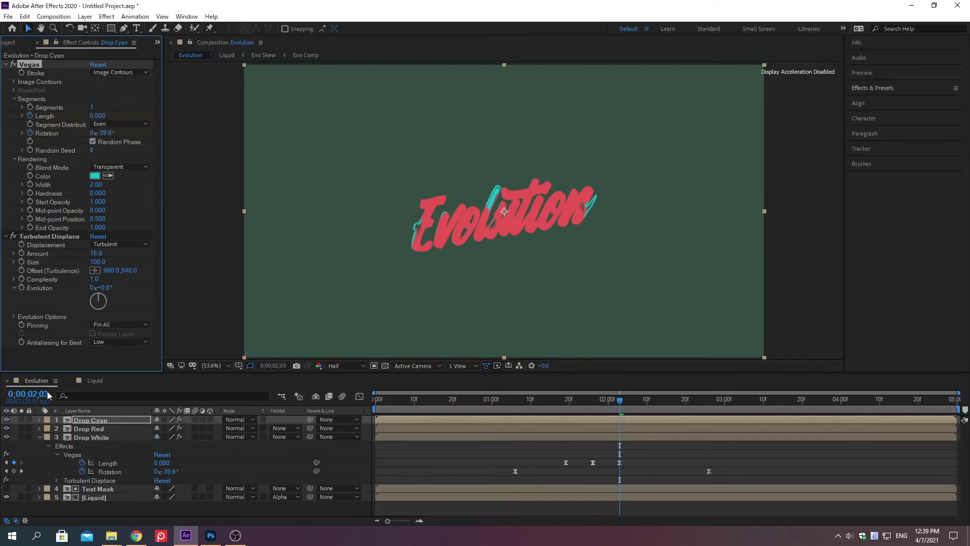
Collapse the Drop White layer's properties, show the project items and return the current time to 0;00;00;00
click(40, 438)
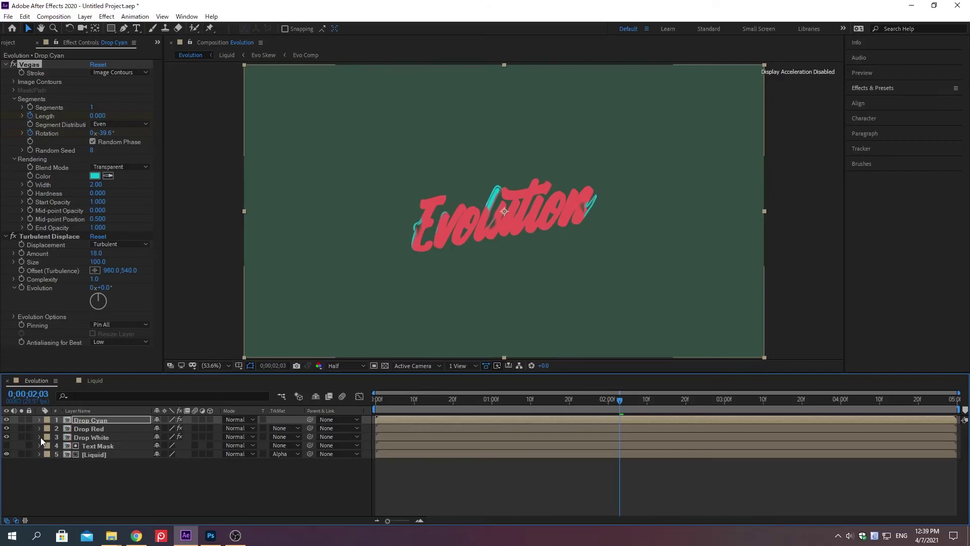
key(ctrl+0)
key(Home)
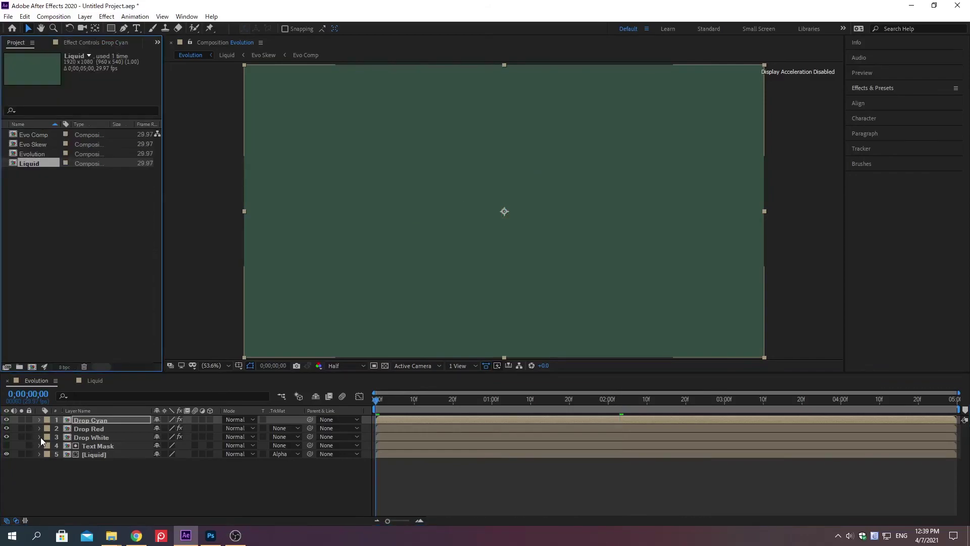
Import the image 01 evolution bg.jpg as footage from the folder 001 [AE] Hang01 EVOLUTION TEXT ANIMATION
key(ctrl+i)
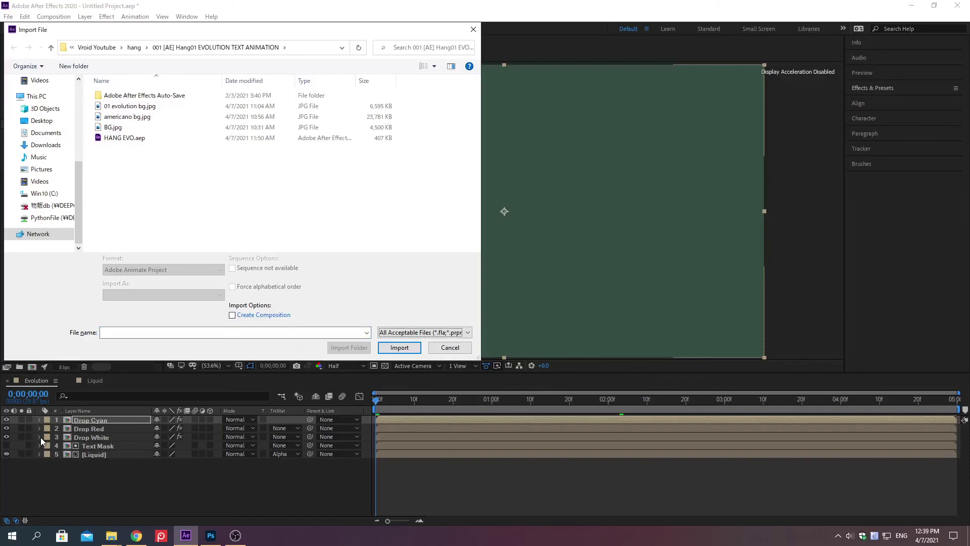
key(alt+d)
text(編集¥Premiere Proプロジェクト¥Vroid Youtube¥hang¥001 [AE] Hang01 EVOLUTION TEXT ANIMATION)
key(Return)
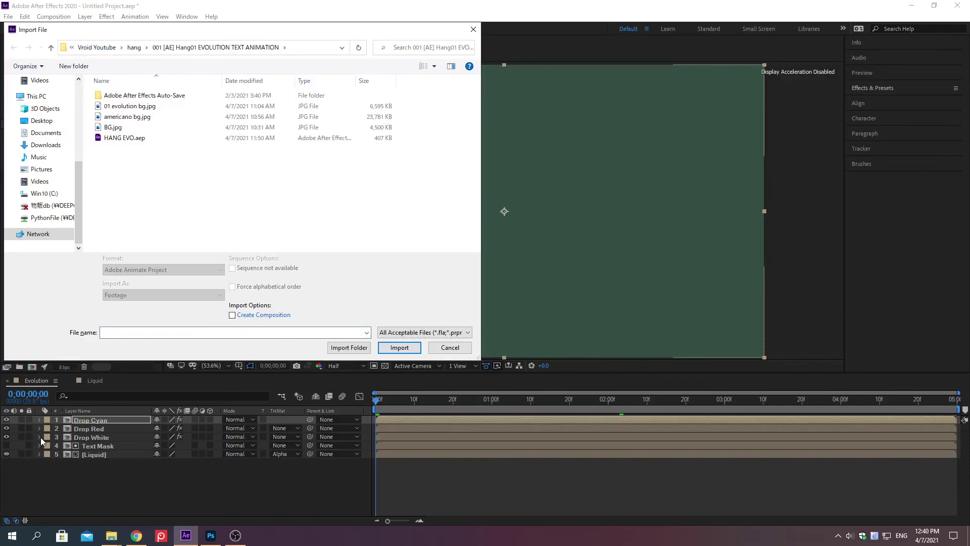
click(131, 108)
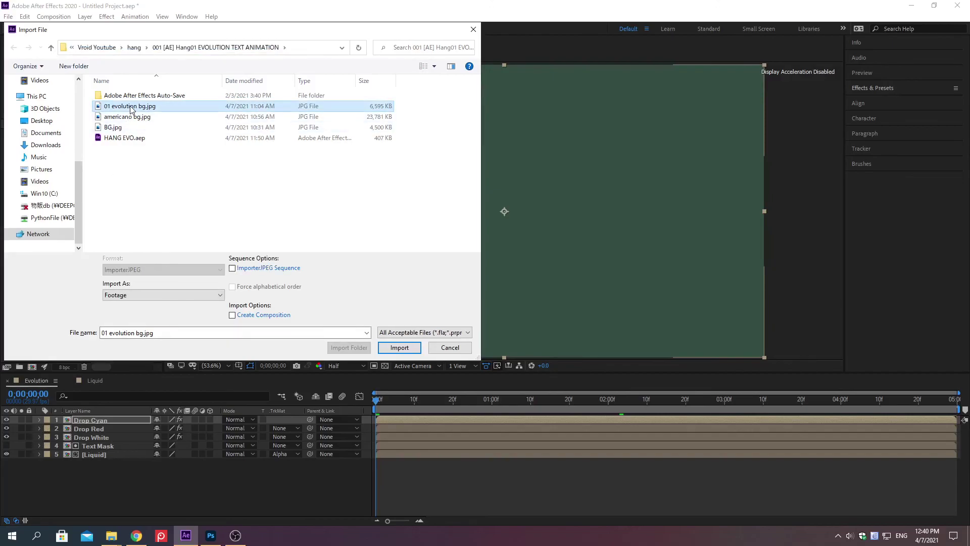
double_click(130, 108)
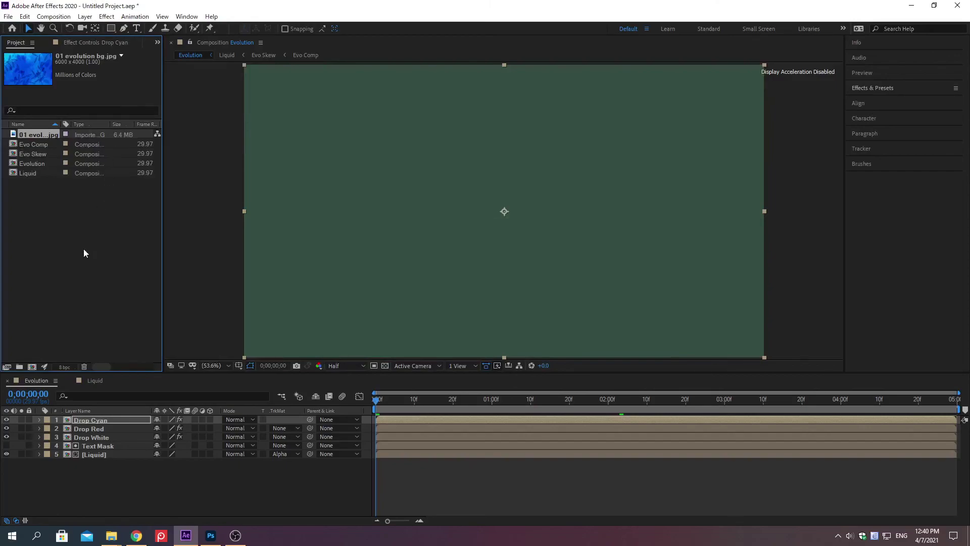
click(77, 270)
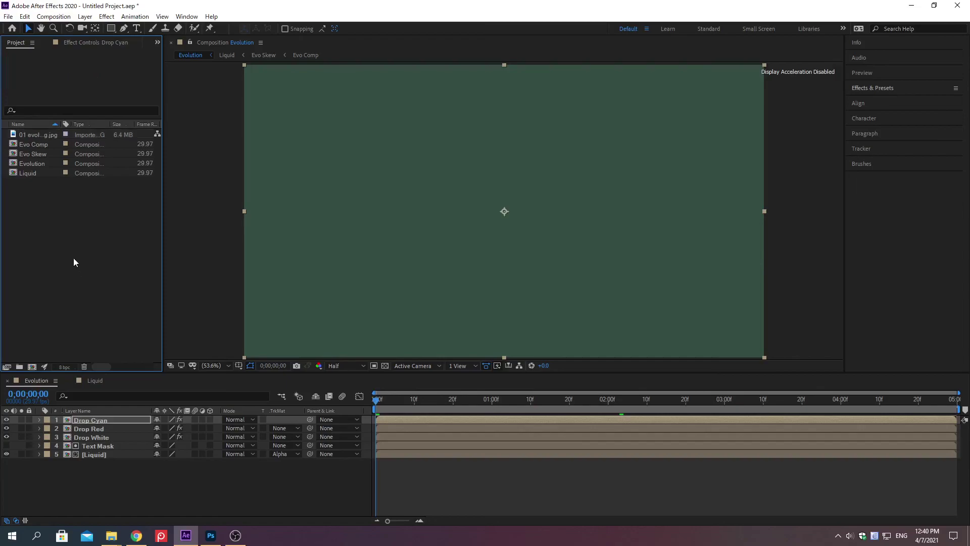
Place 01 evolution bg.jpg beneath the Liquid layer in the Evolution composition, fitted to the composition size, and preview the animation
click(31, 135)
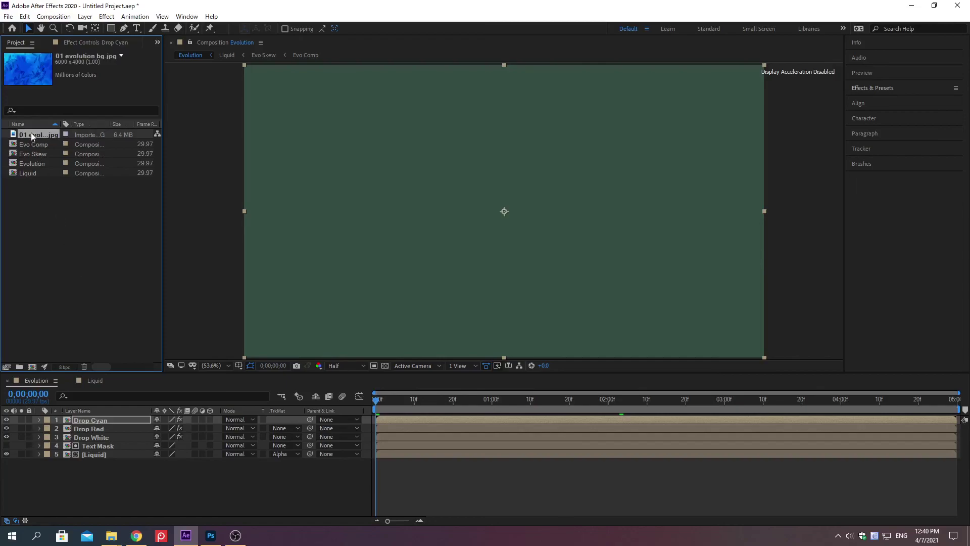
drag(31, 132, 133, 505)
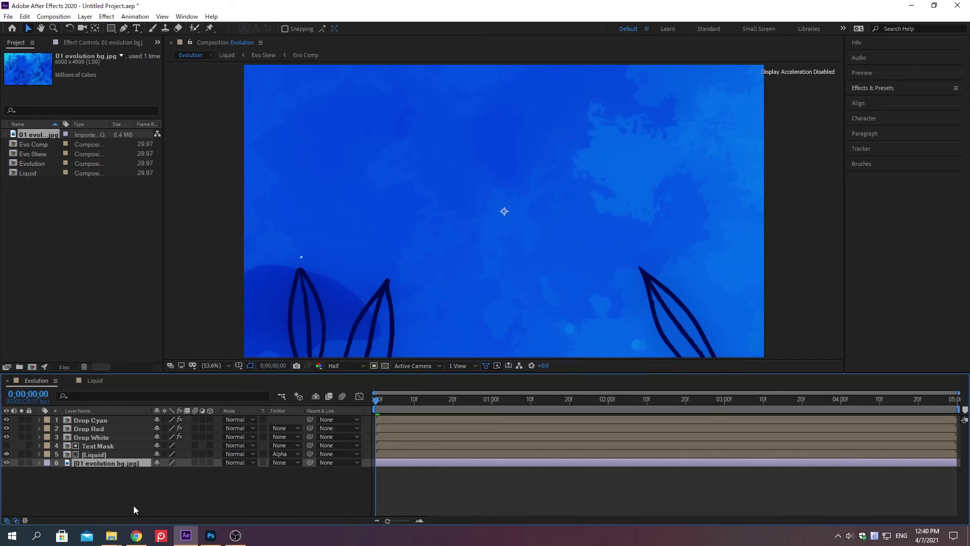
key(ctrl+alt+f)
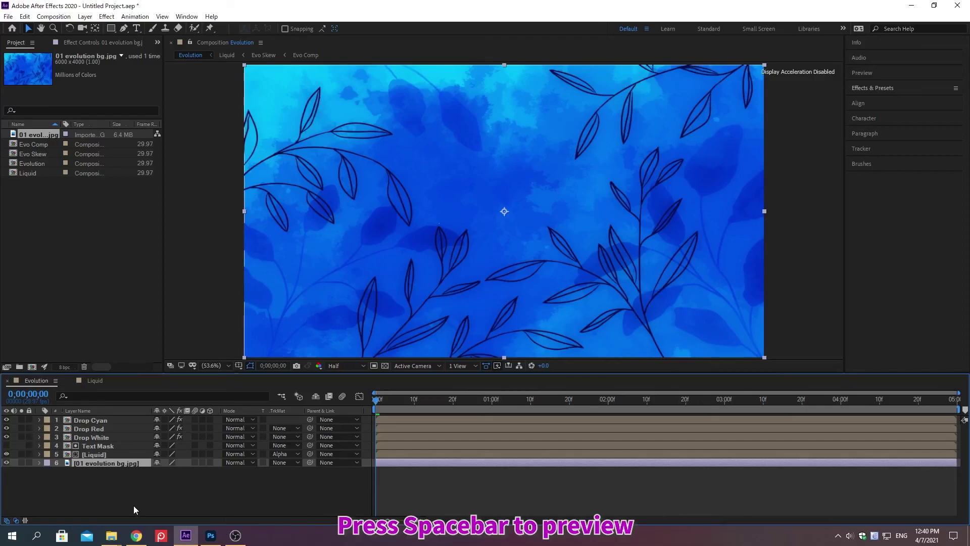
key(space)
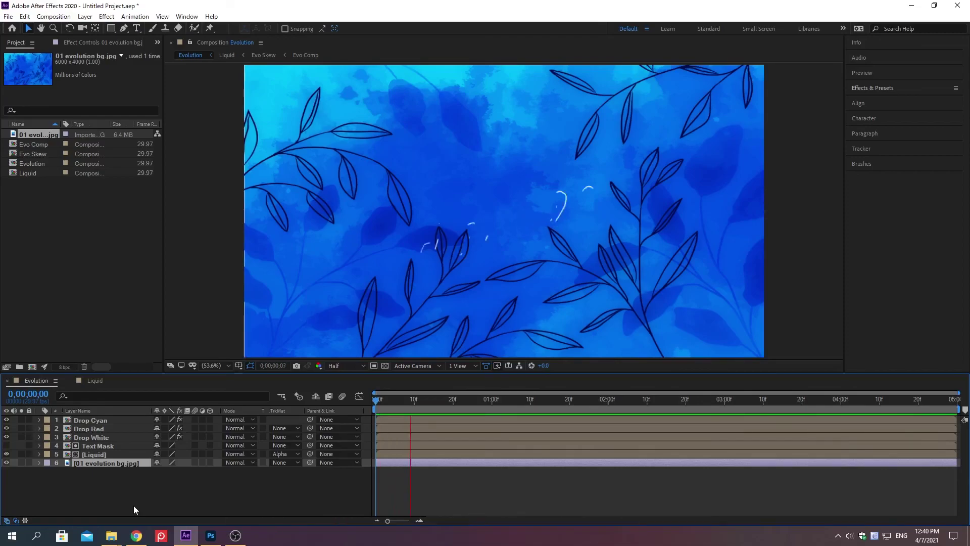